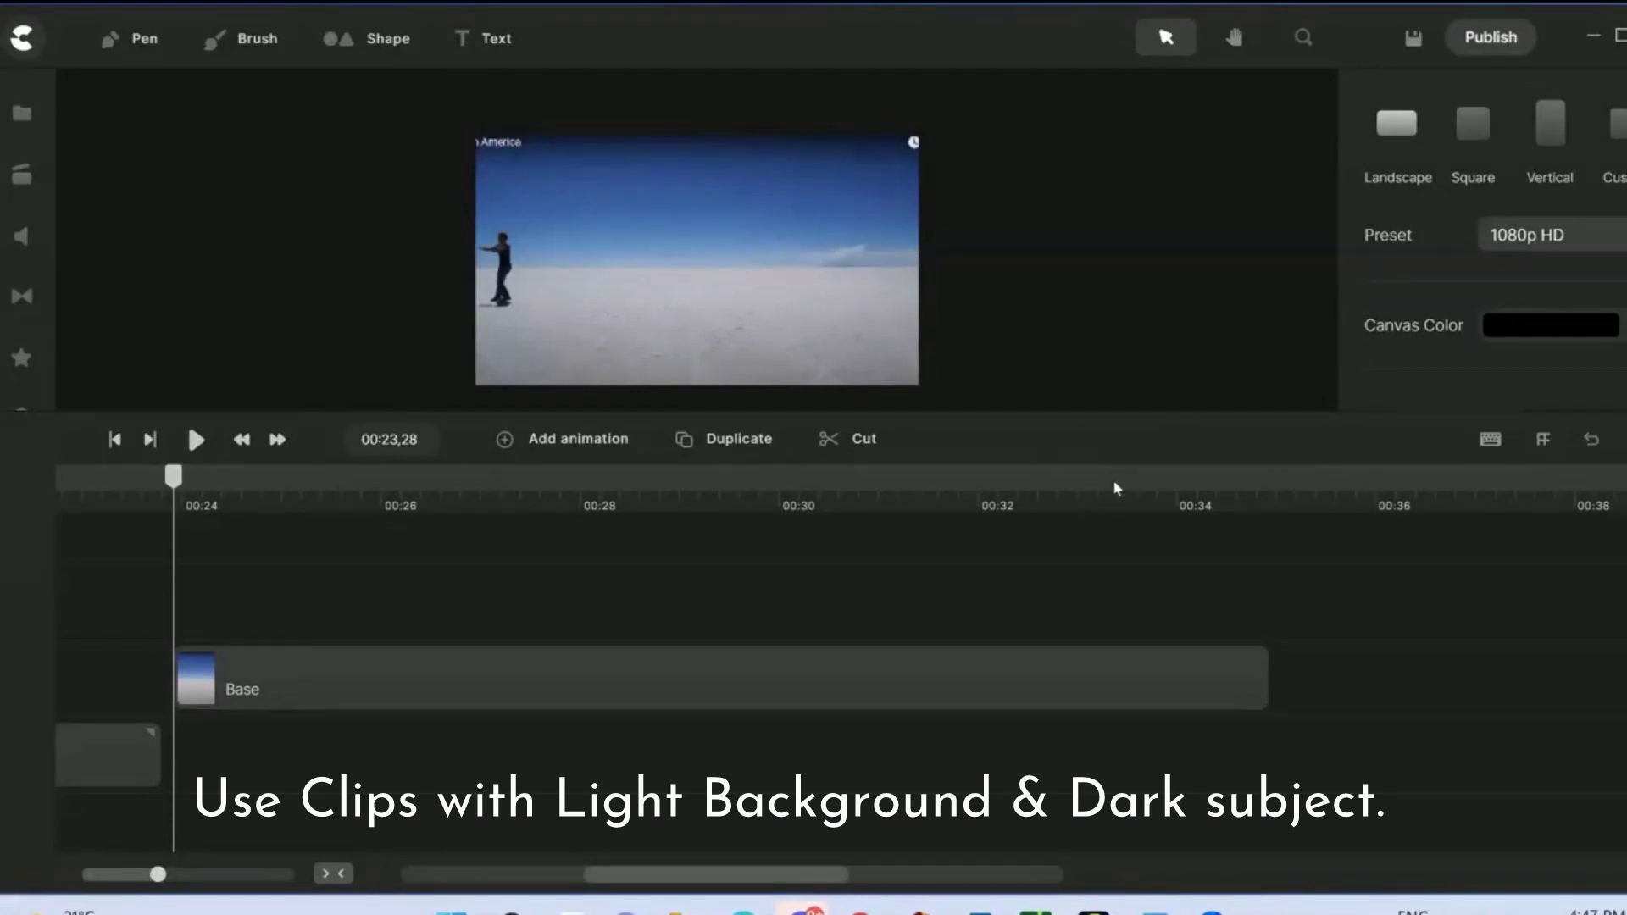
Duplicate the Base clip onto a new track
click(392, 685)
click(491, 690)
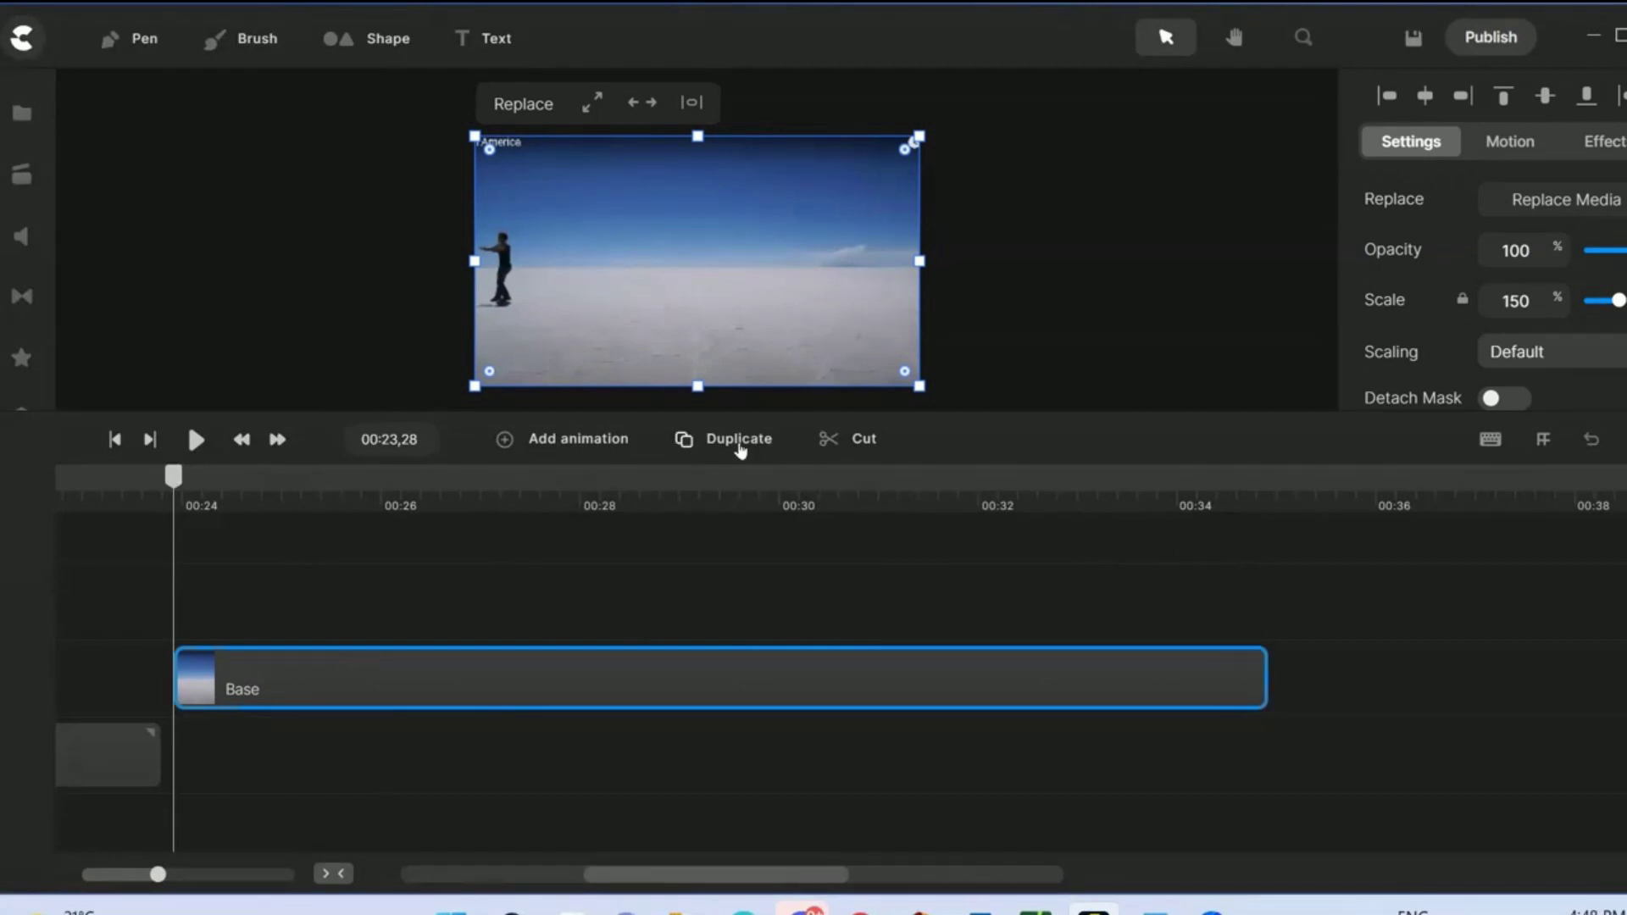
click(739, 444)
Rename the upper Base copy to 'Original'
click(311, 762)
right_click(311, 763)
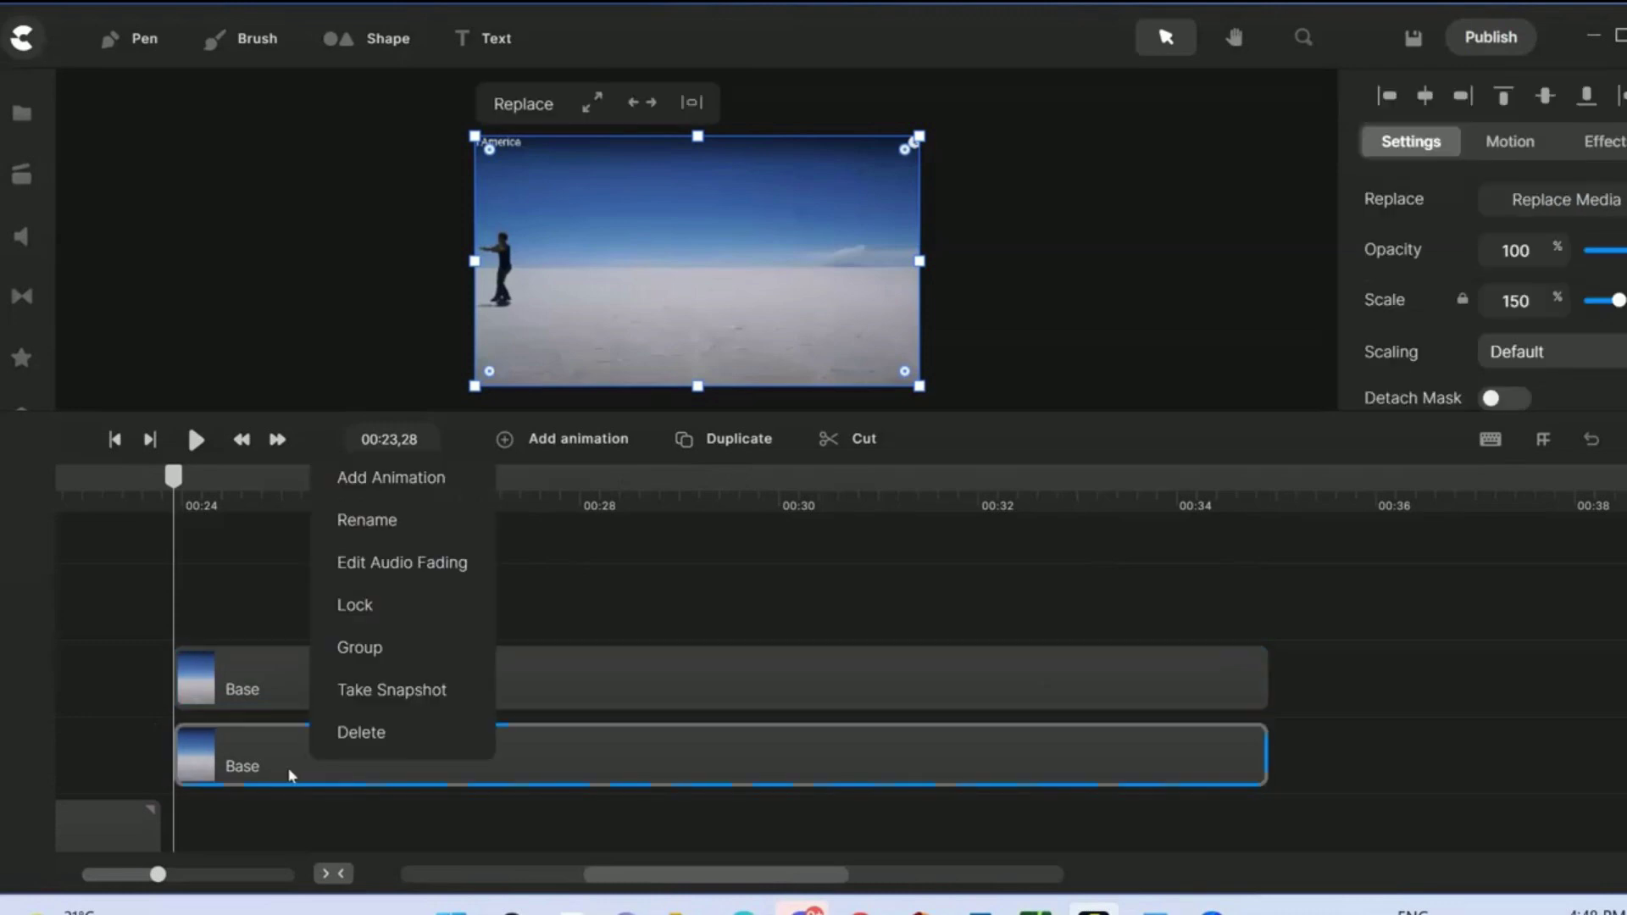
click(285, 689)
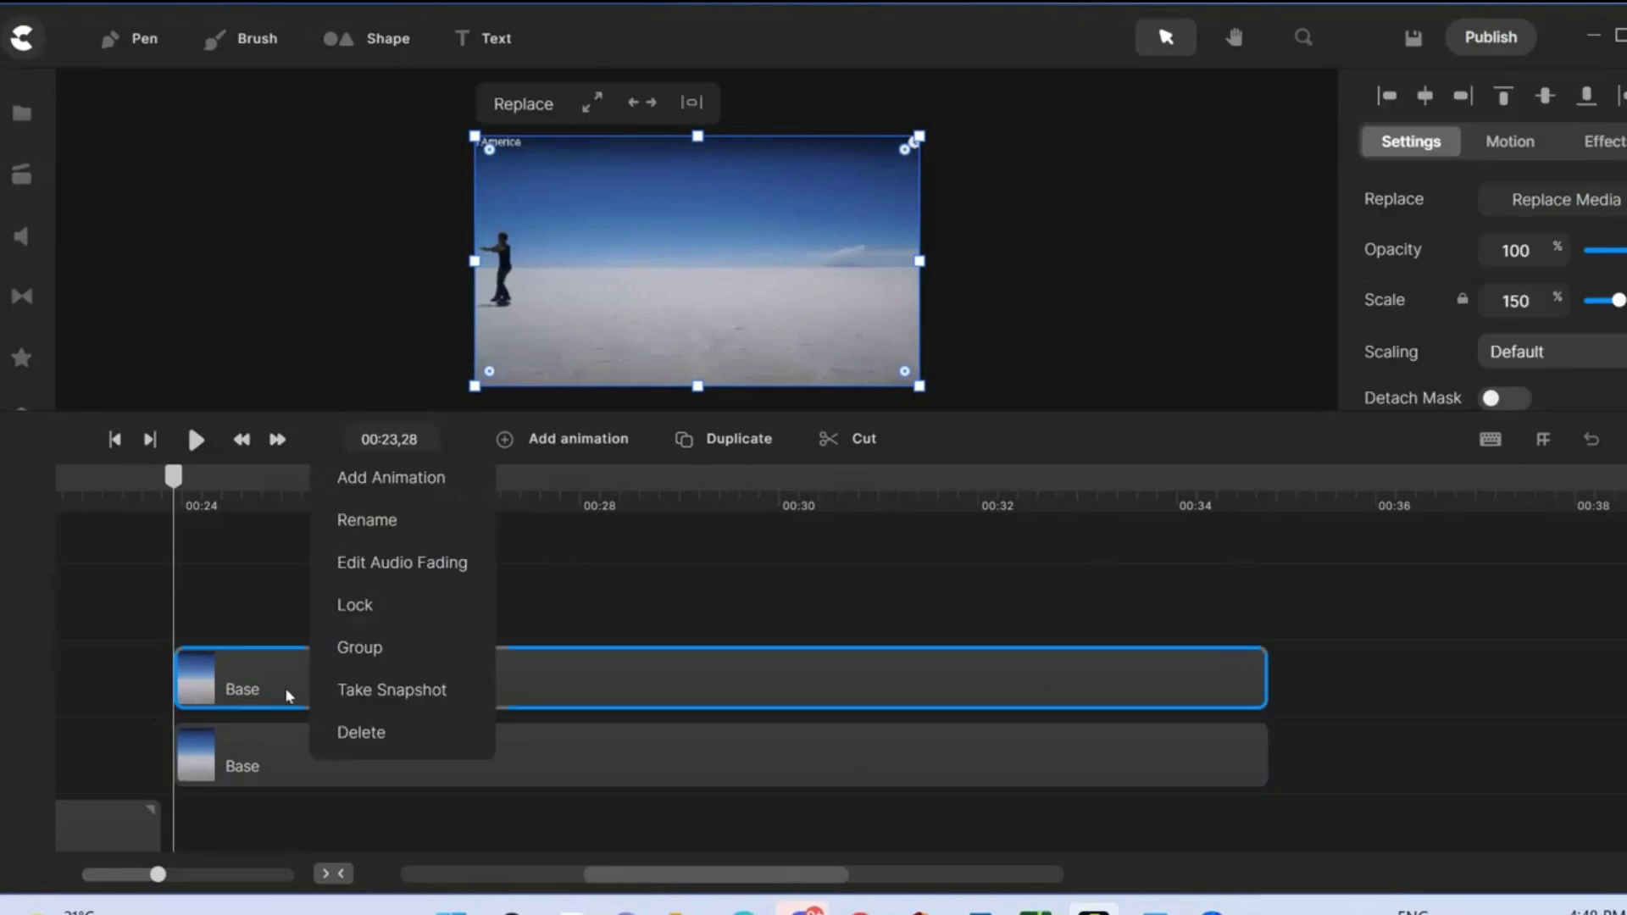
right_click(286, 689)
click(355, 451)
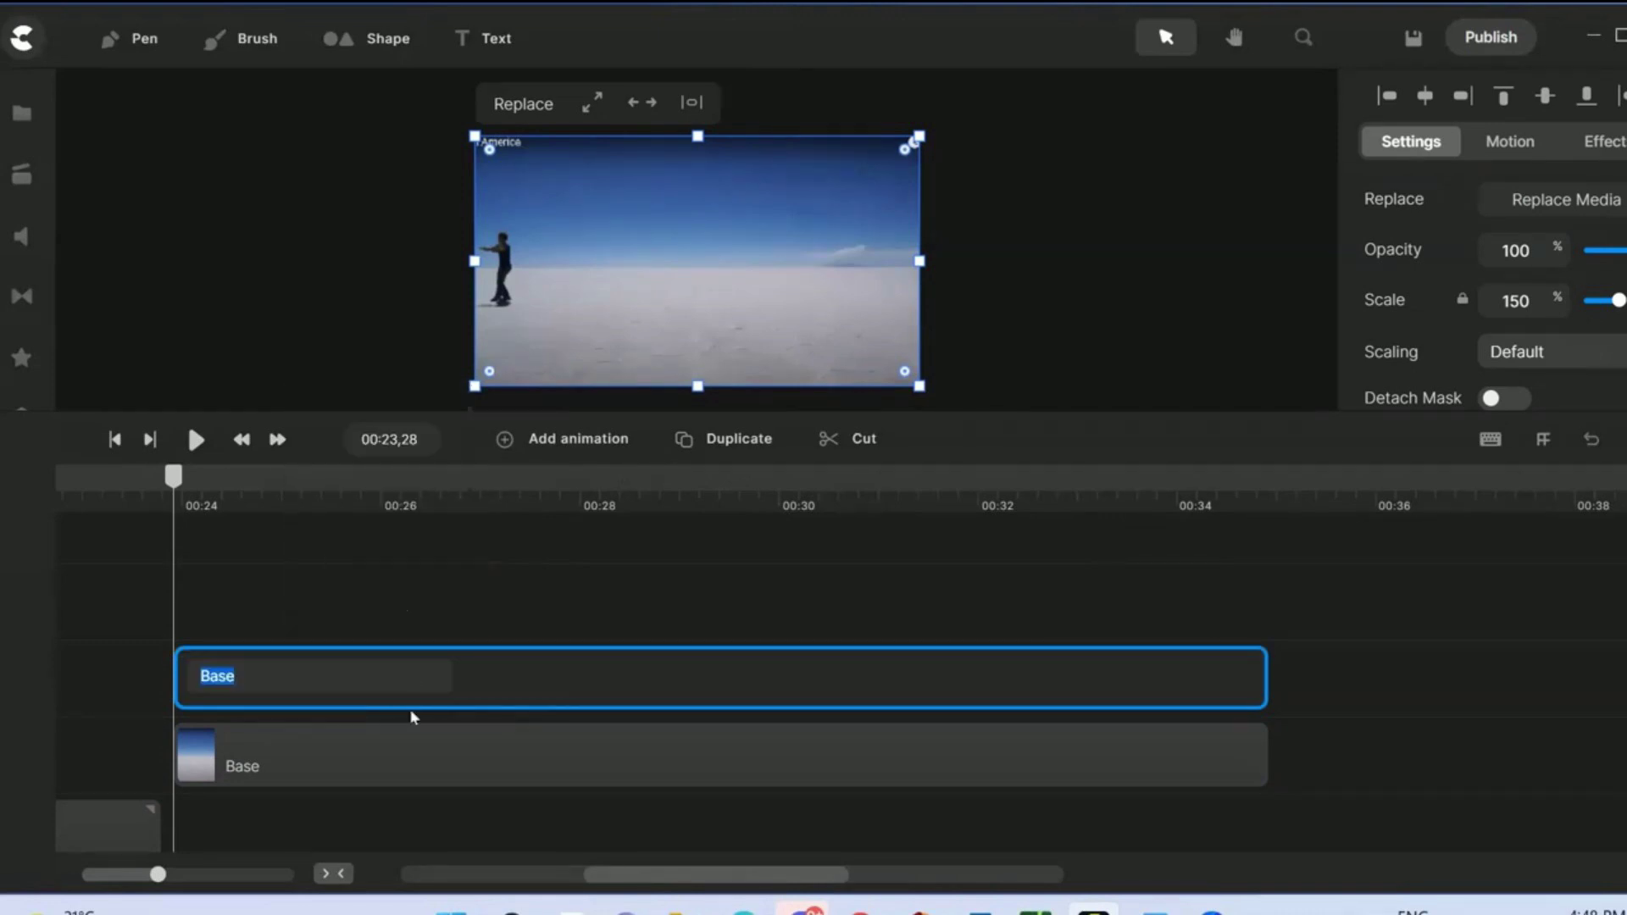
text(Original)
click(1166, 321)
click(389, 677)
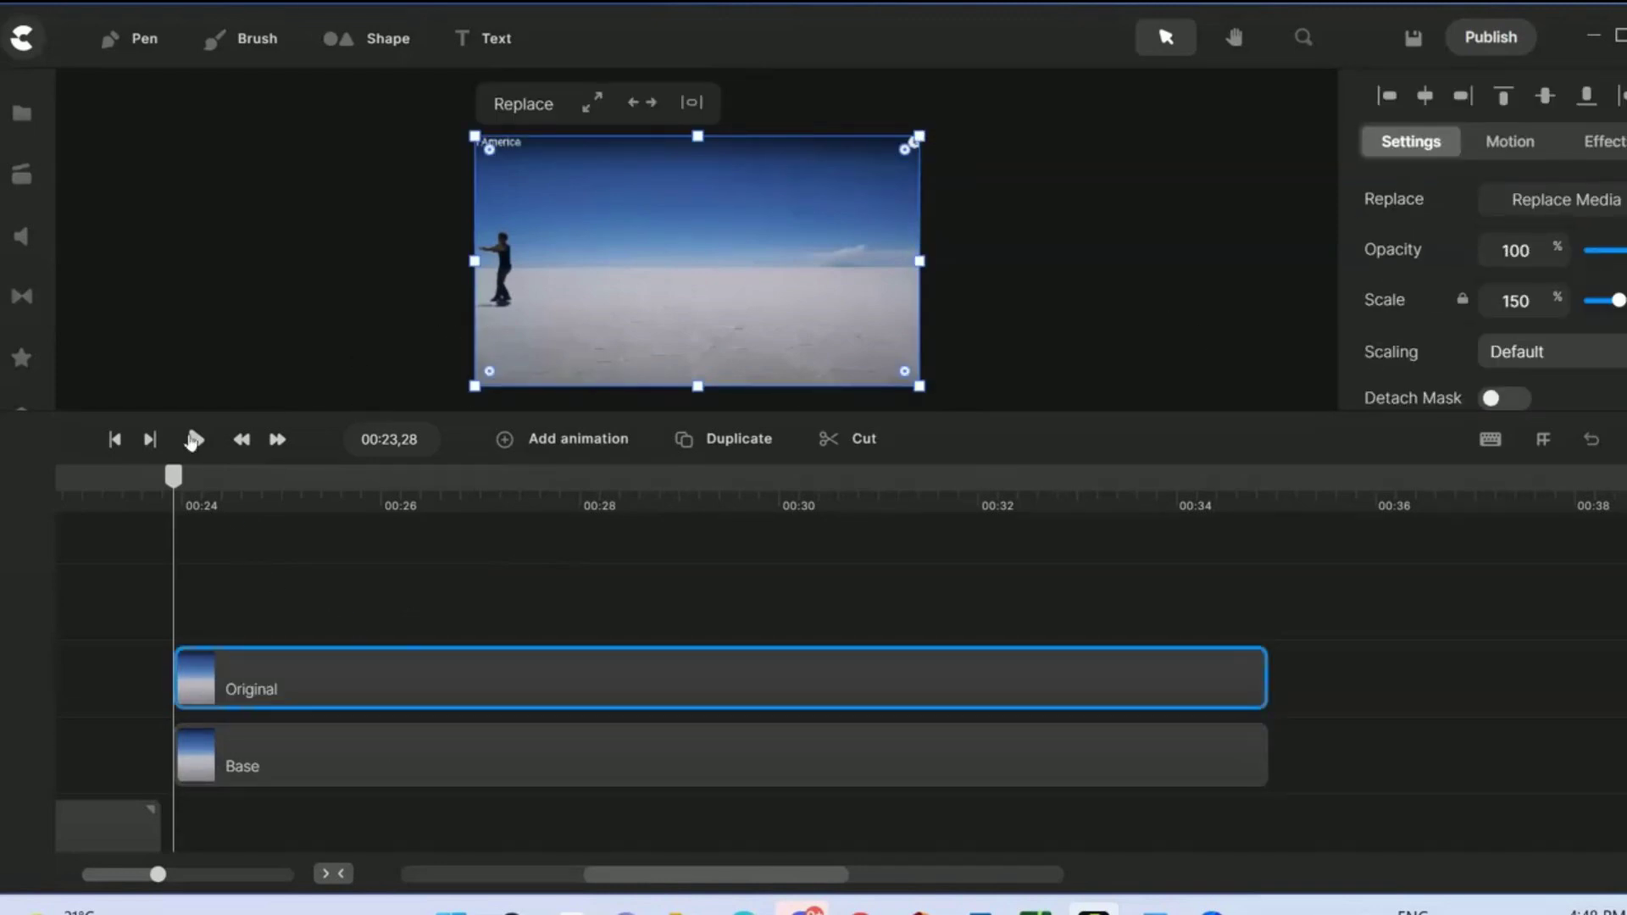
Cut the Original clip at 00:24,22 and take a snapshot of that frame
drag(173, 477, 253, 479)
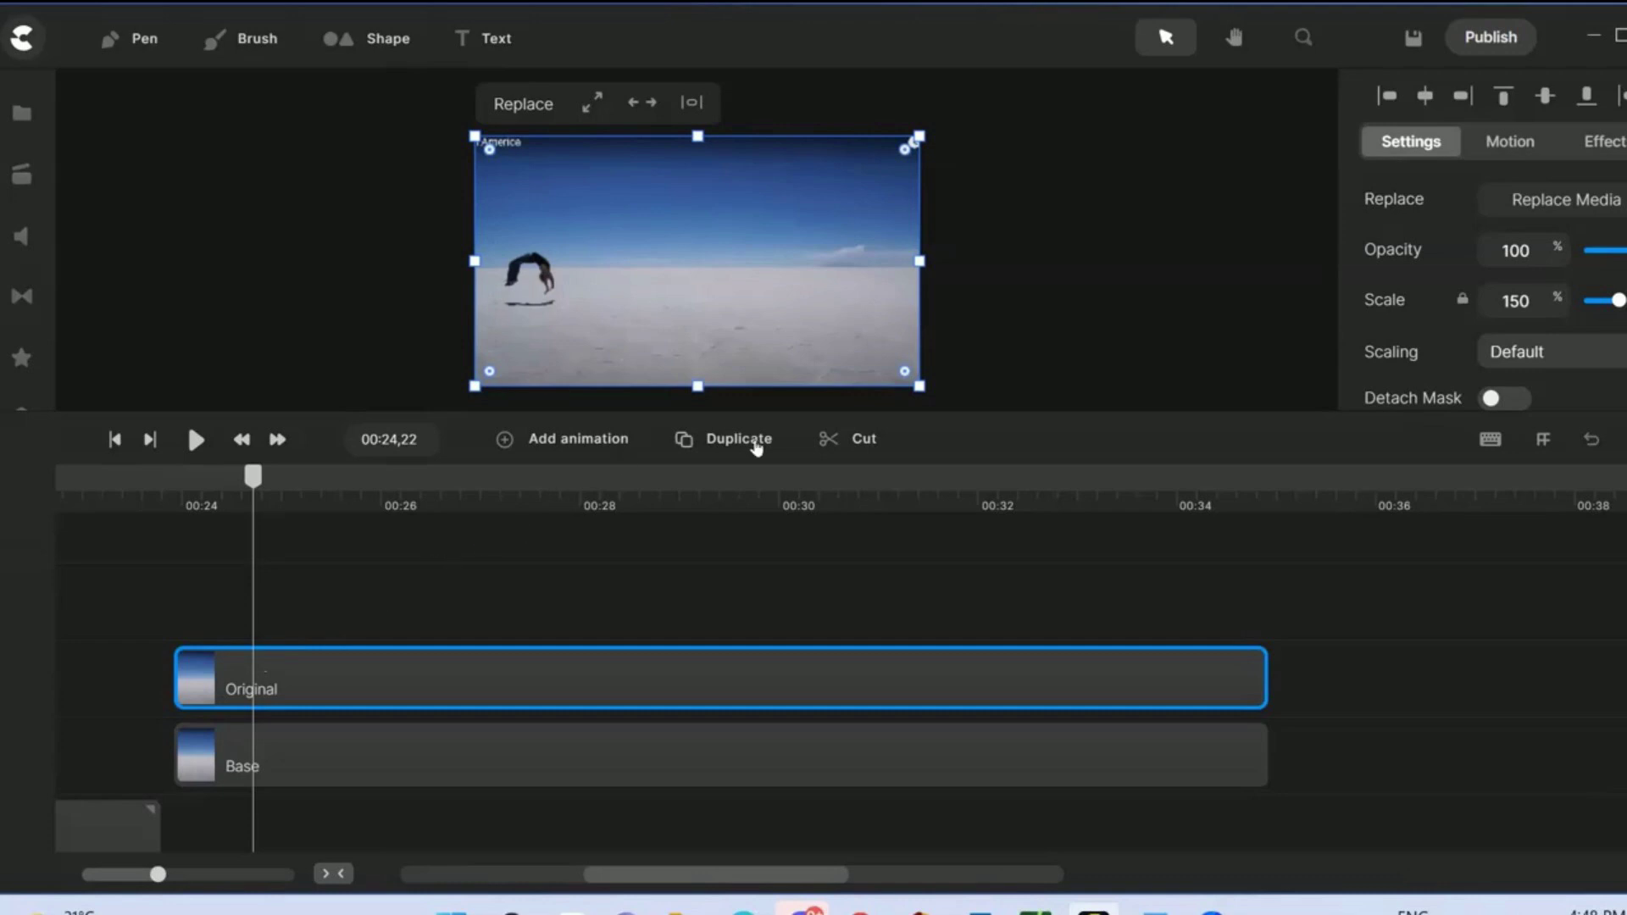
click(829, 441)
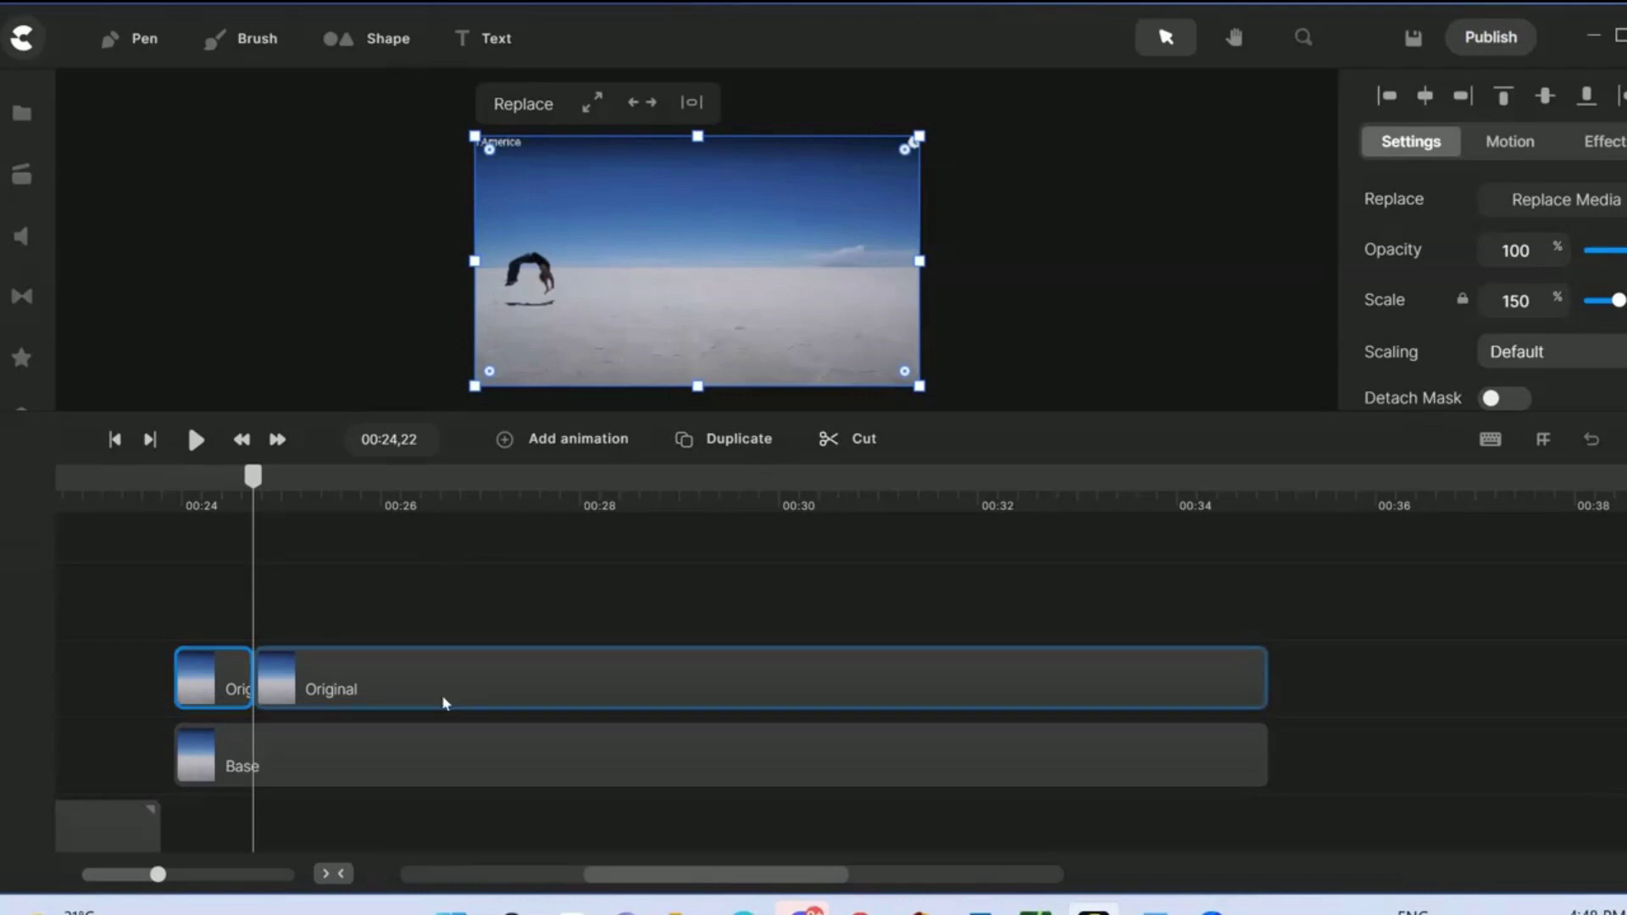
right_click(349, 688)
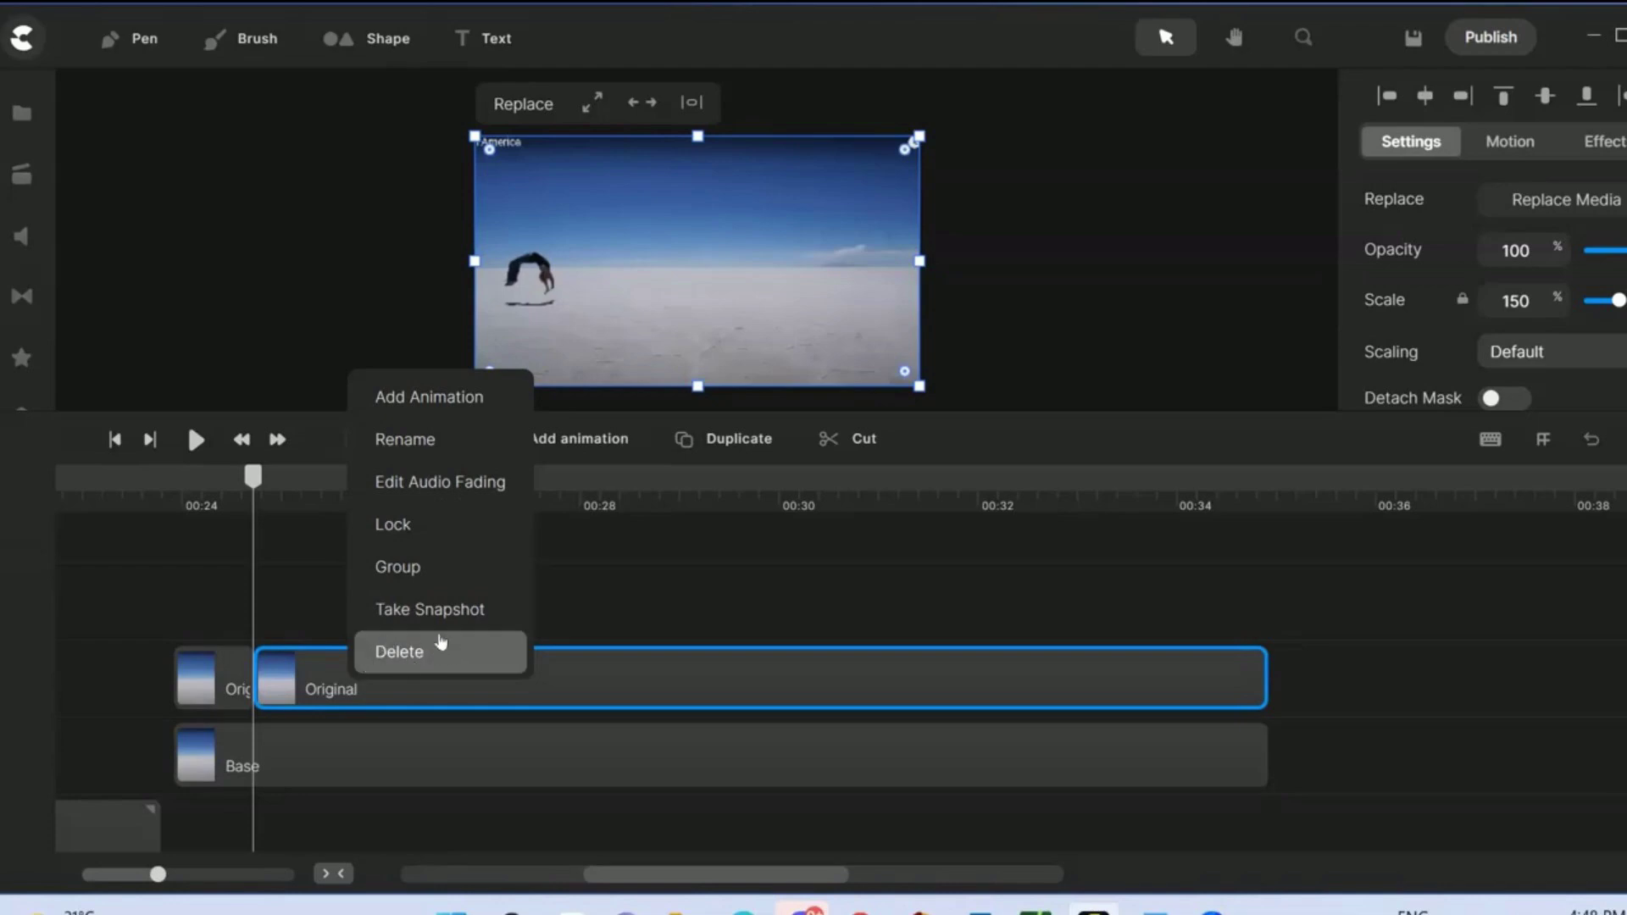
click(498, 620)
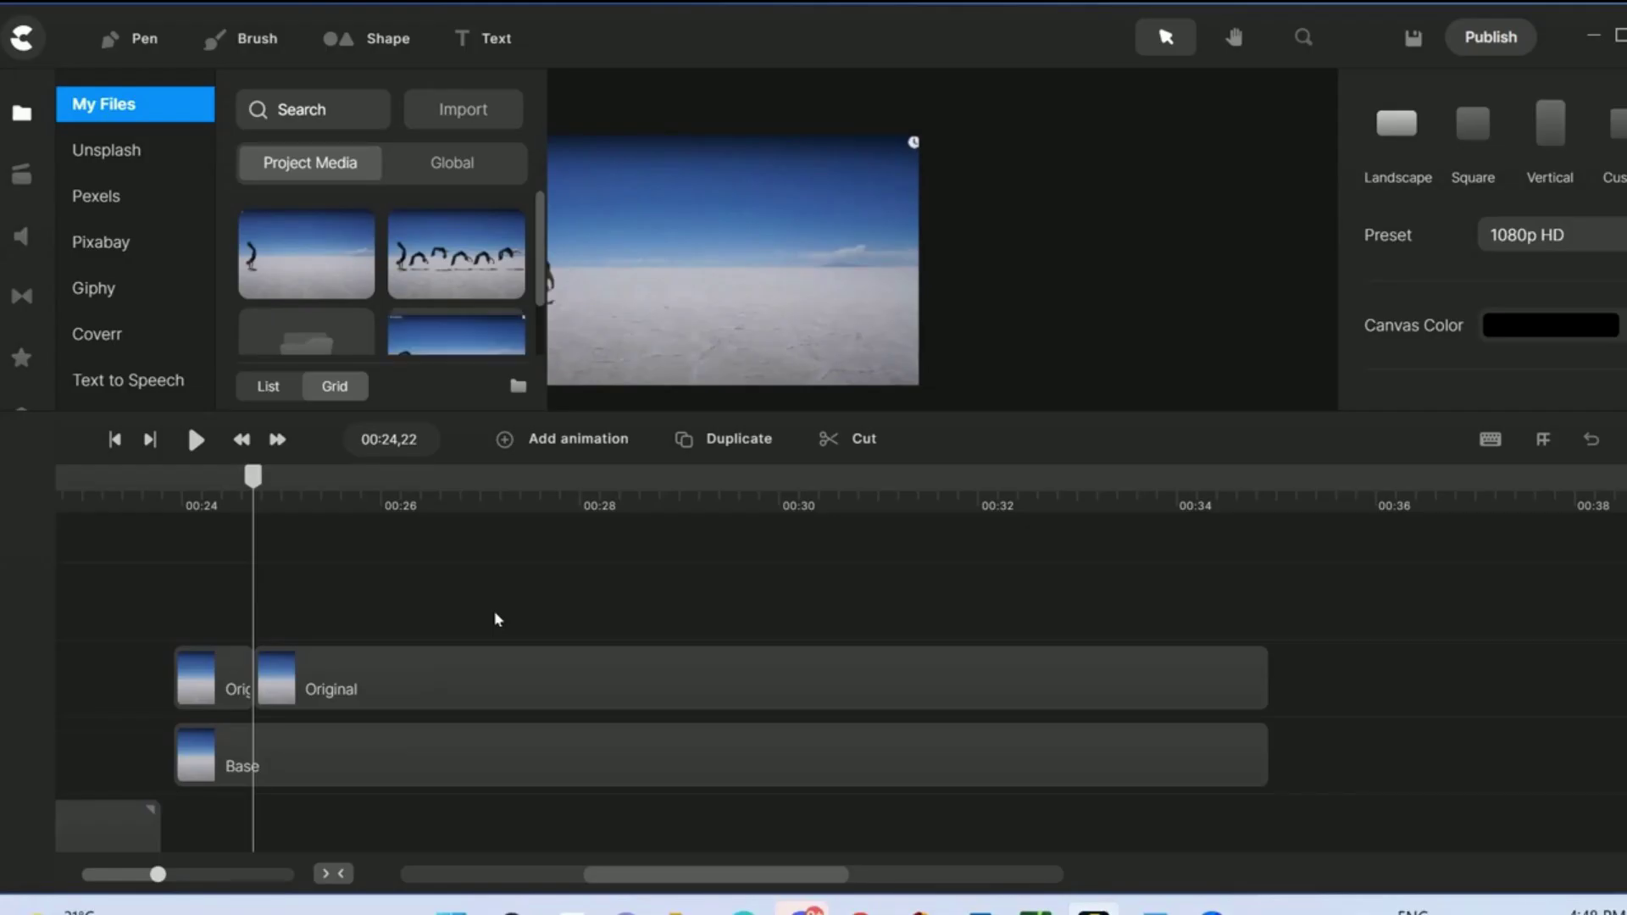
Rename the new snapshot in the media library to F1
drag(1002, 410, 998, 529)
right_click(462, 388)
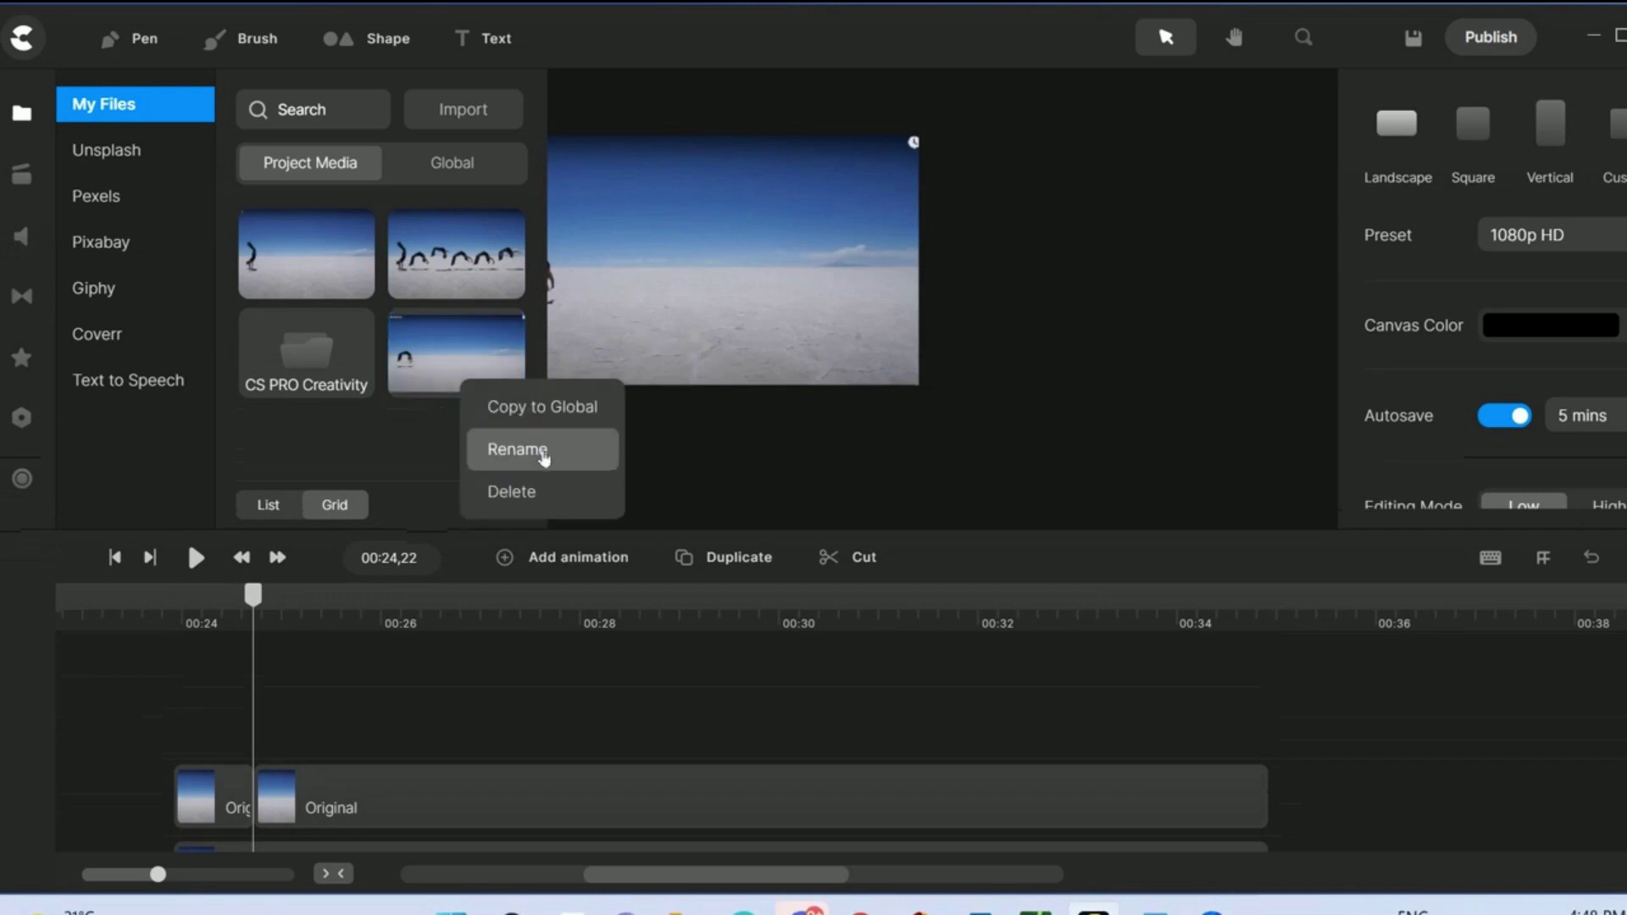
click(543, 450)
key(BackSpace)
text(F1)
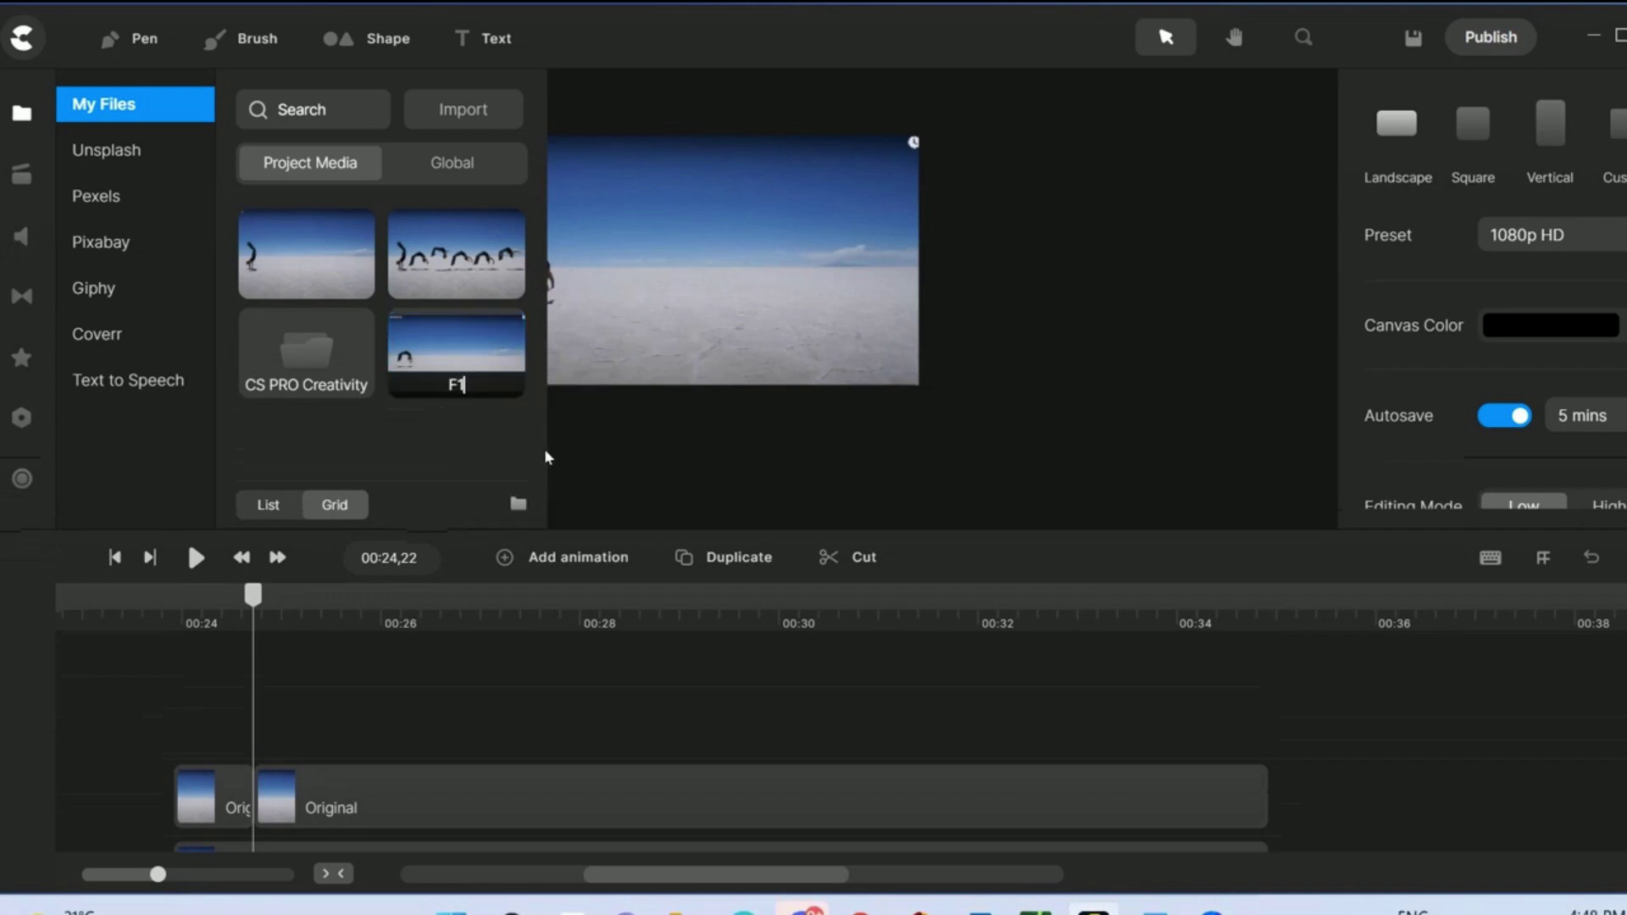
key(Return)
Place F1 on the canvas and scale it to fill the frame at 100%
drag(472, 354, 709, 270)
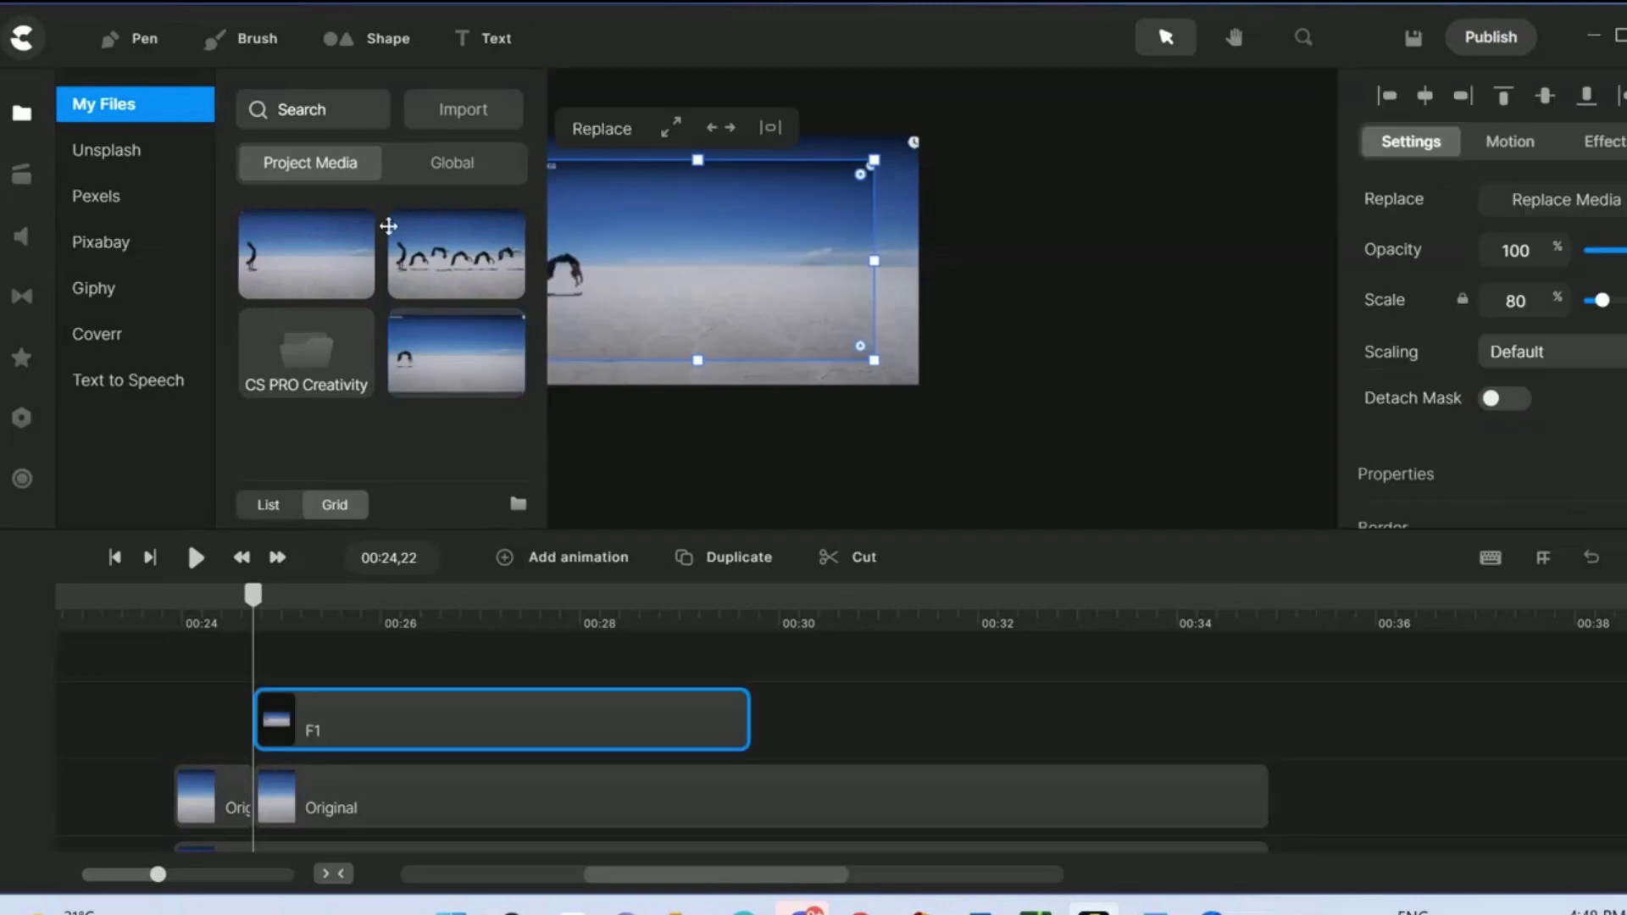
click(22, 112)
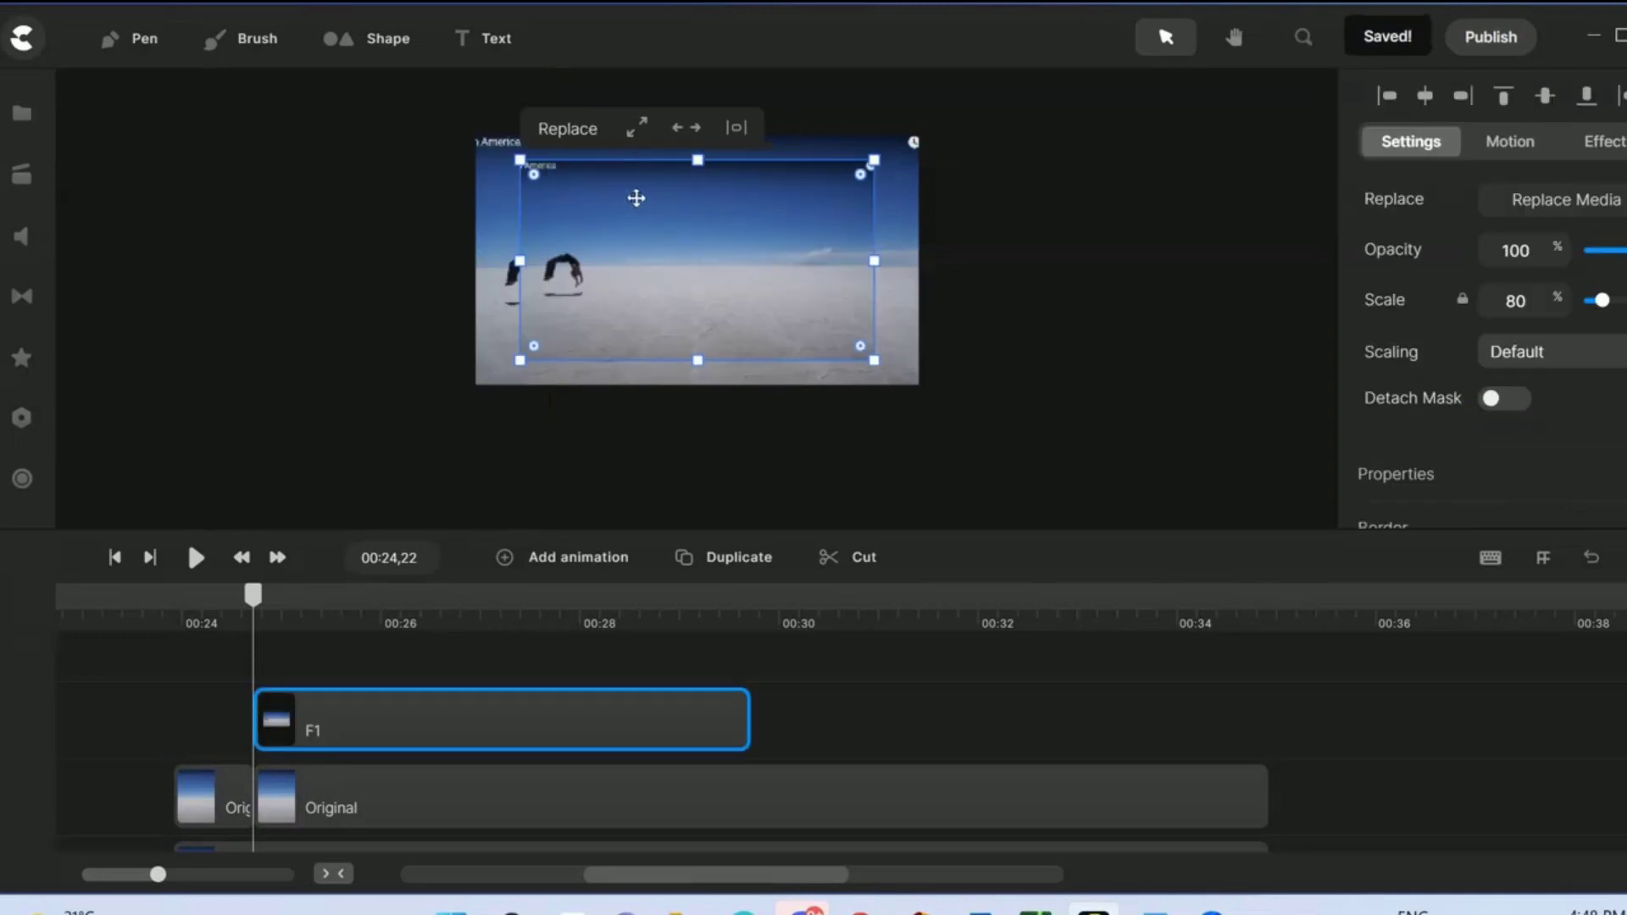
click(637, 129)
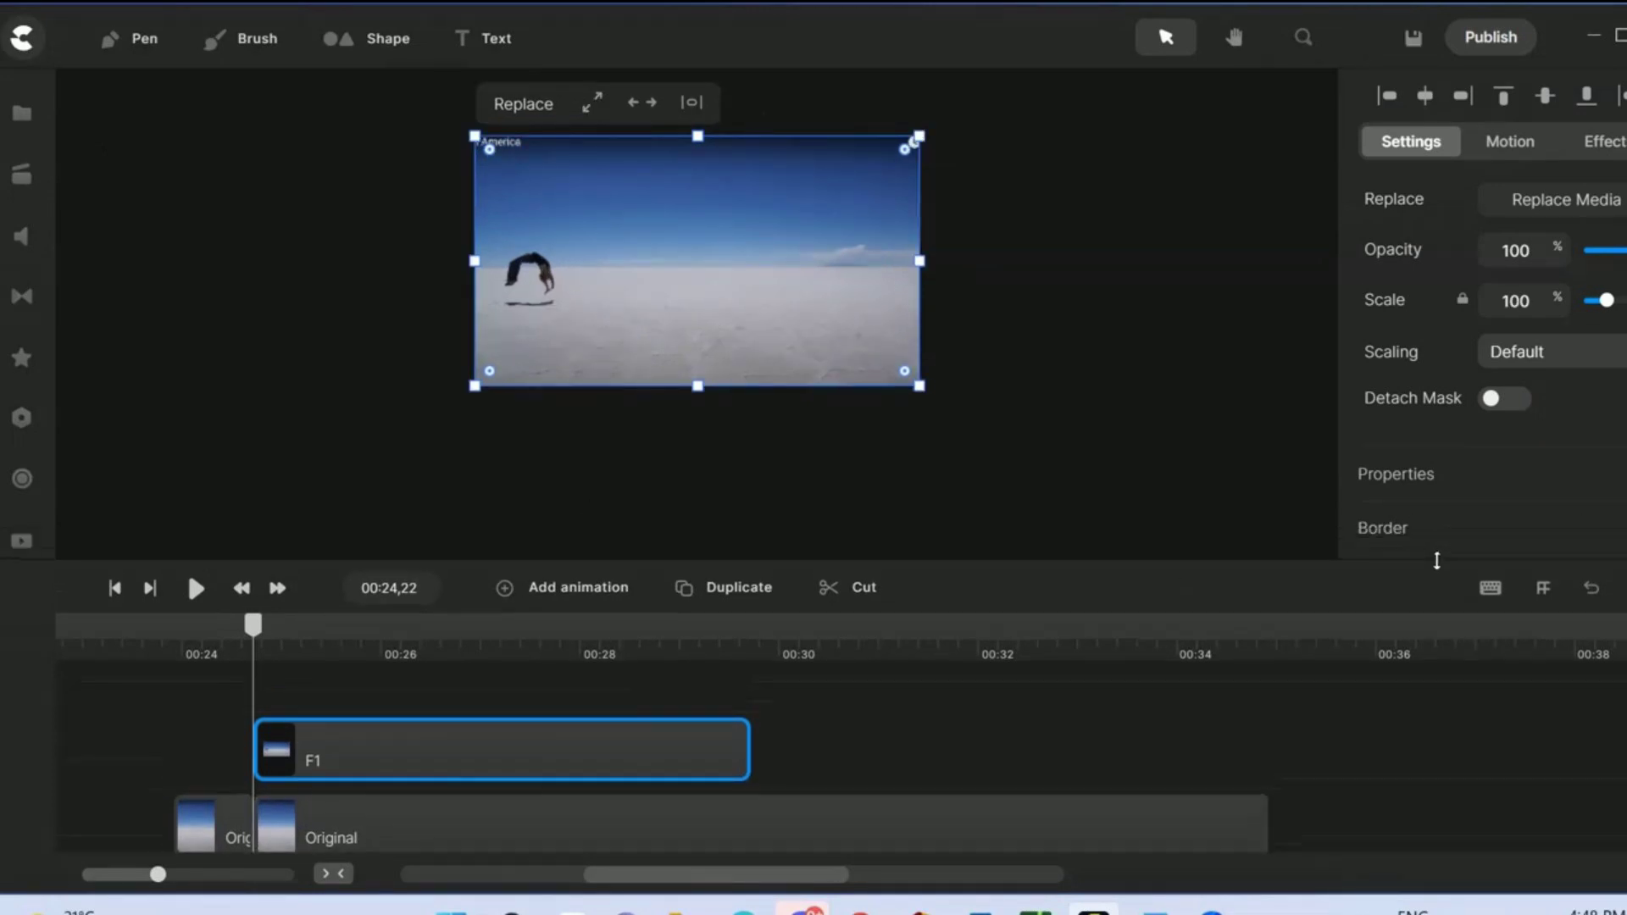
Set the F1 snapshot's blend mode to Darken
scroll(1430, 532, down, 3)
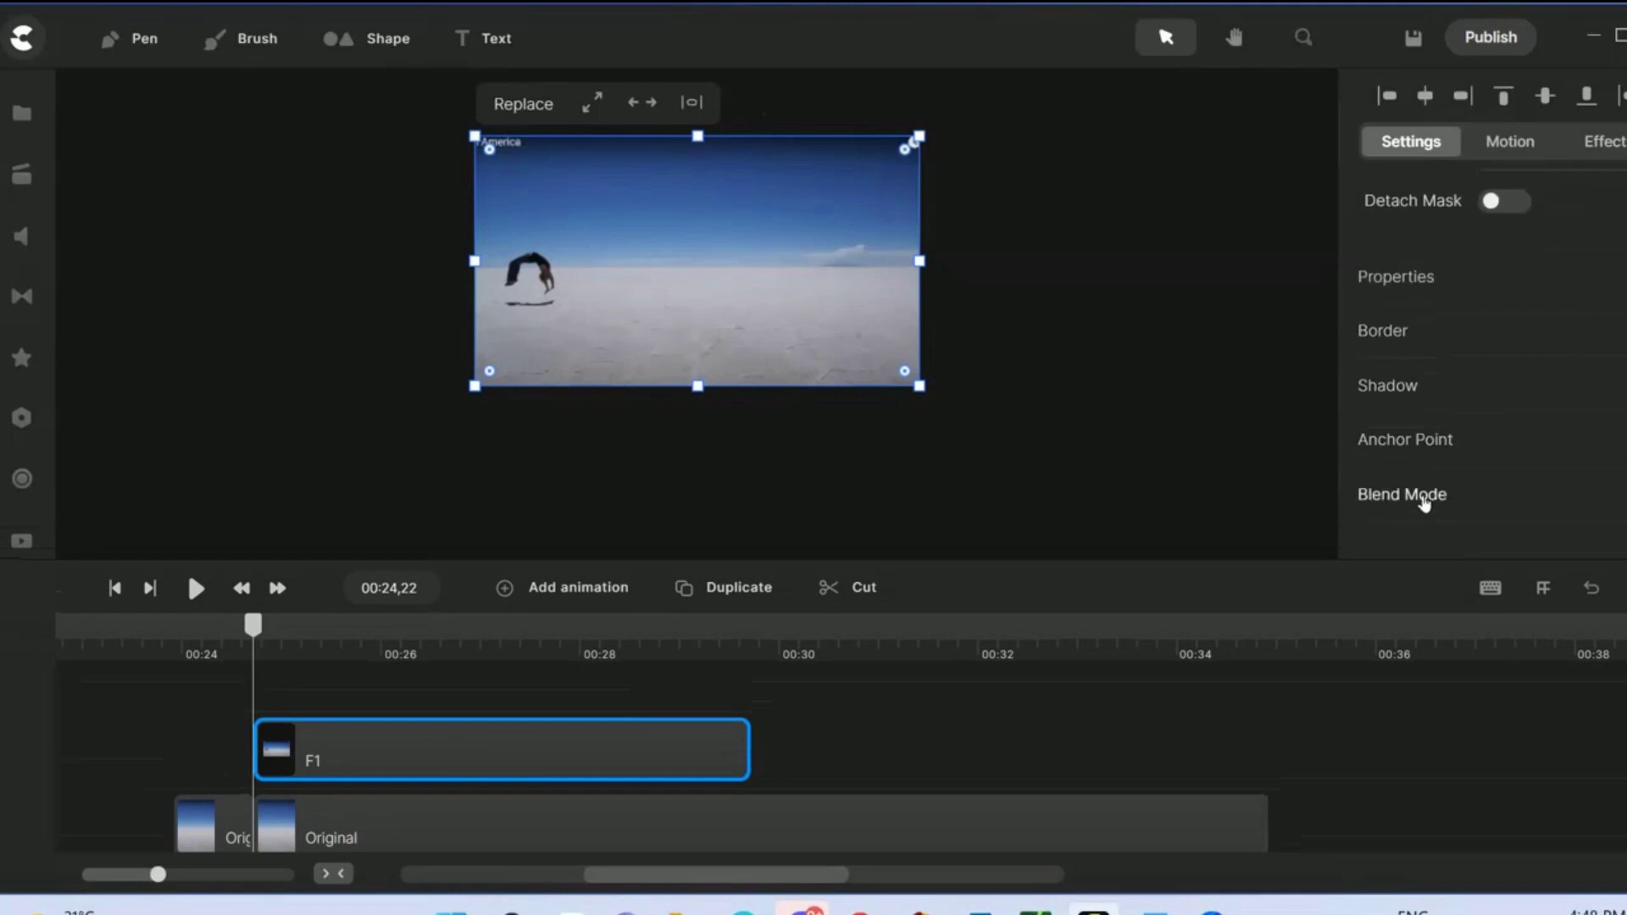
click(1429, 502)
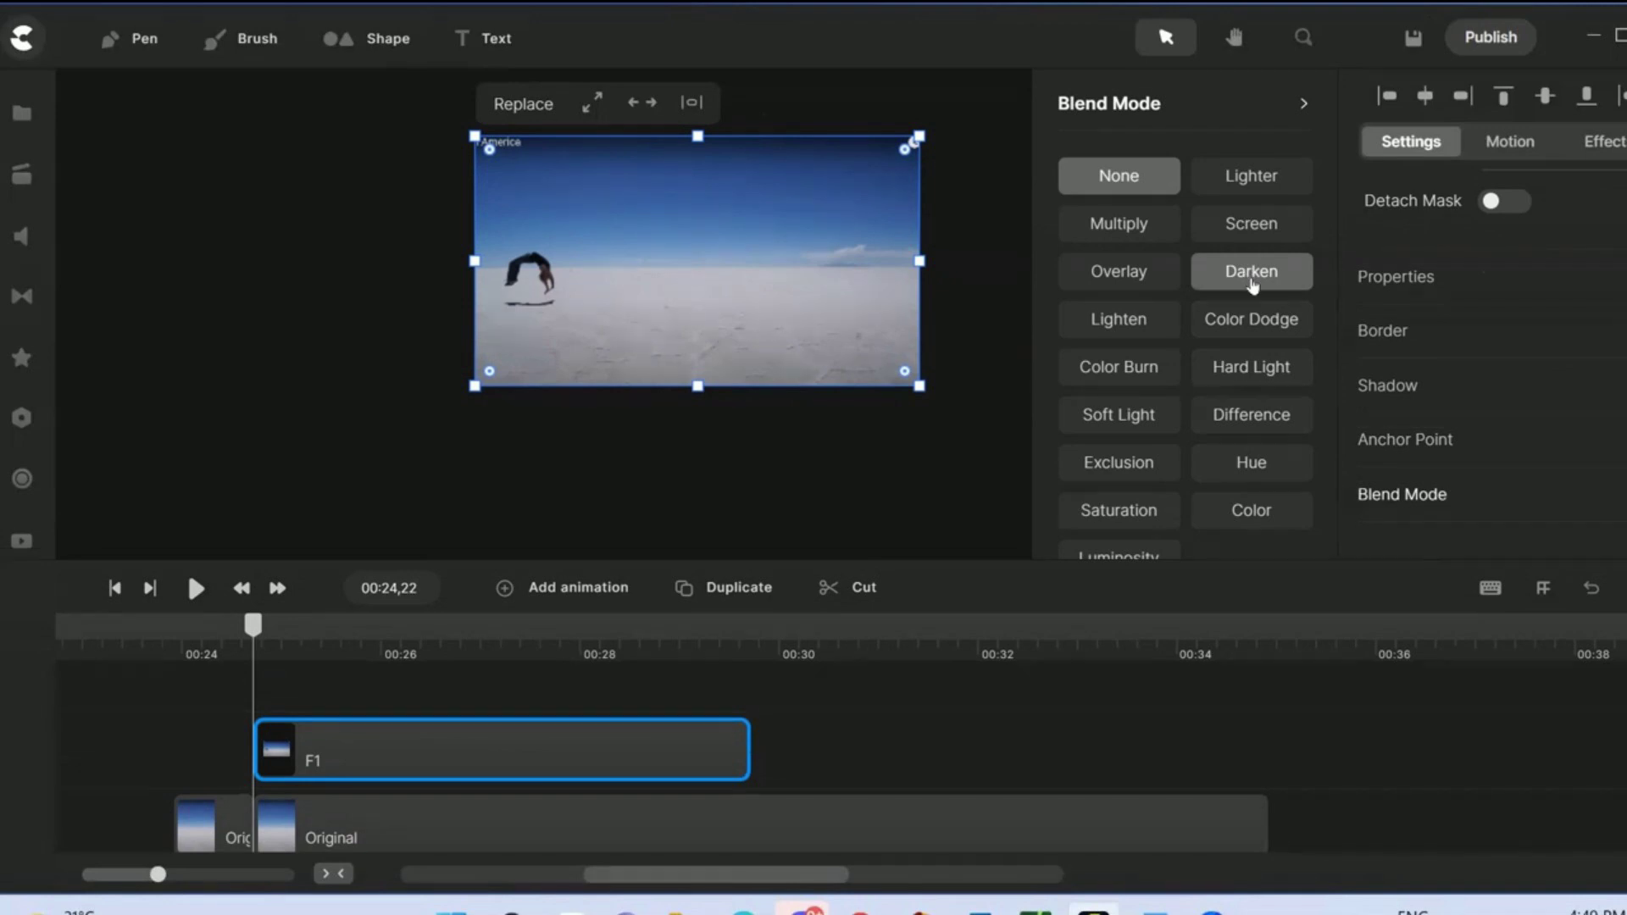
click(1250, 270)
click(832, 491)
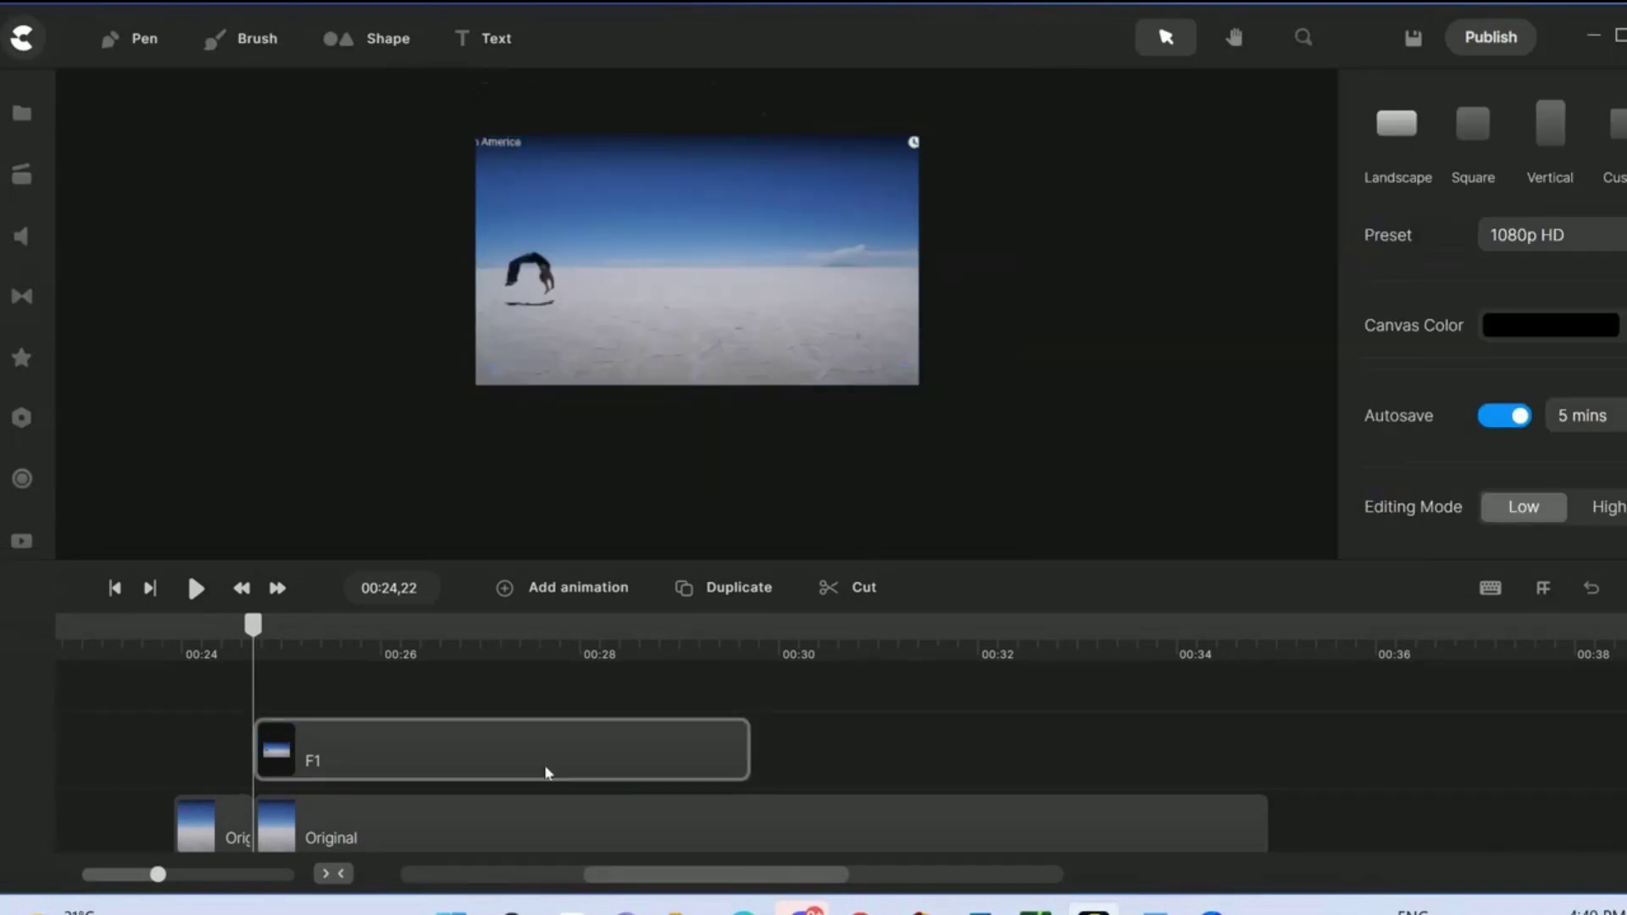
Shift F1 earlier and delete the short leftover Original piece
click(462, 757)
drag(451, 757, 378, 760)
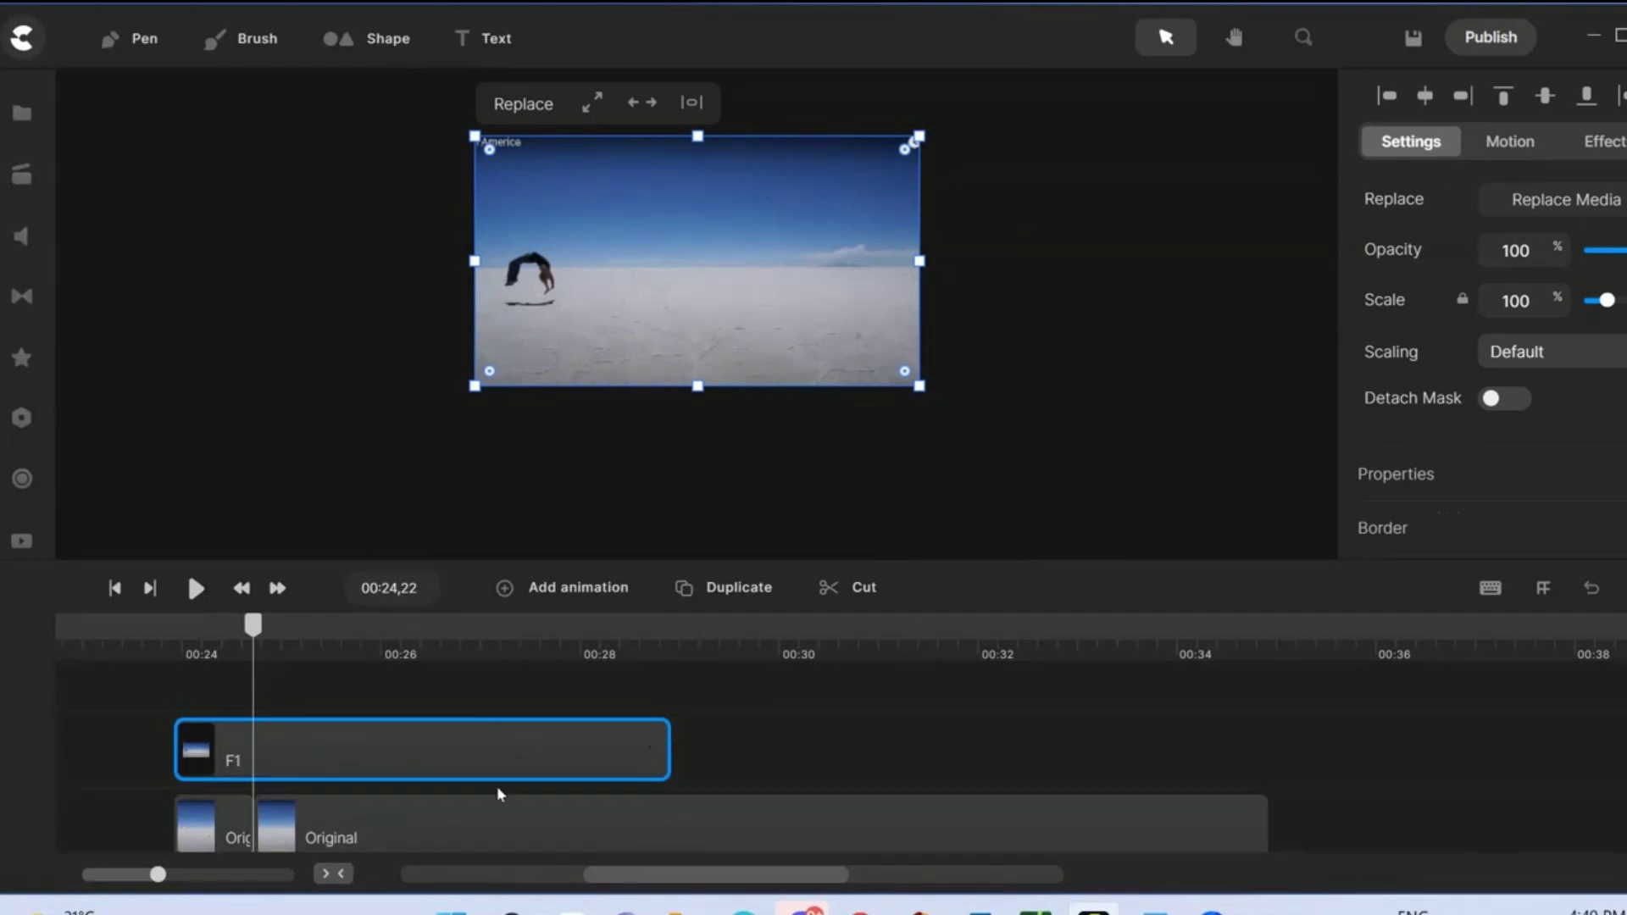
click(229, 807)
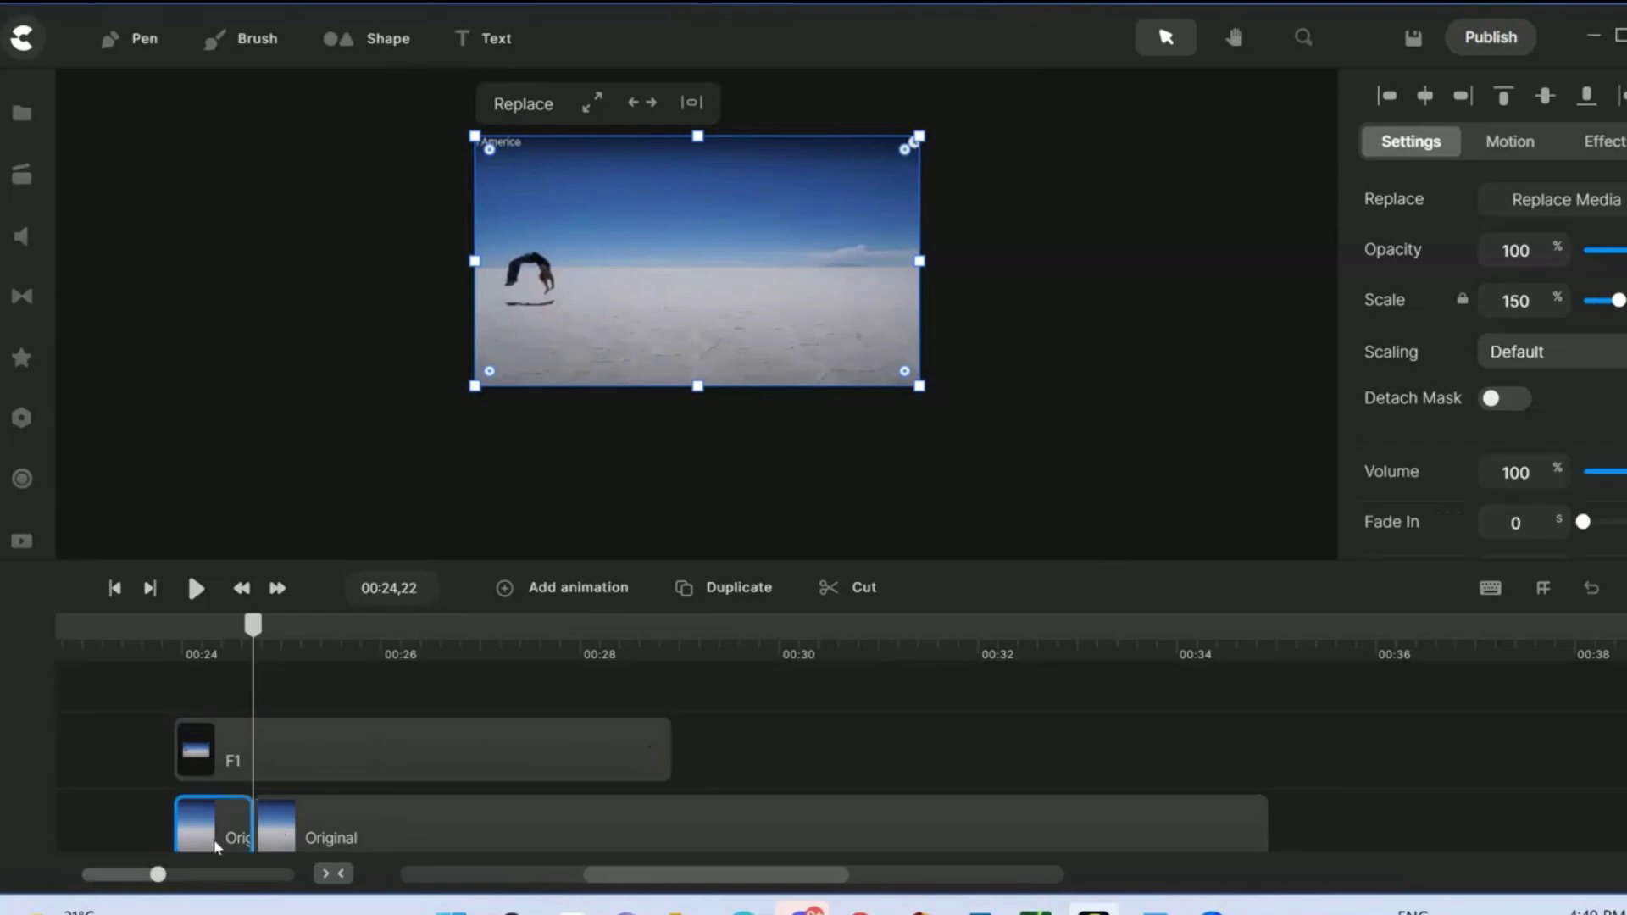
key(Delete)
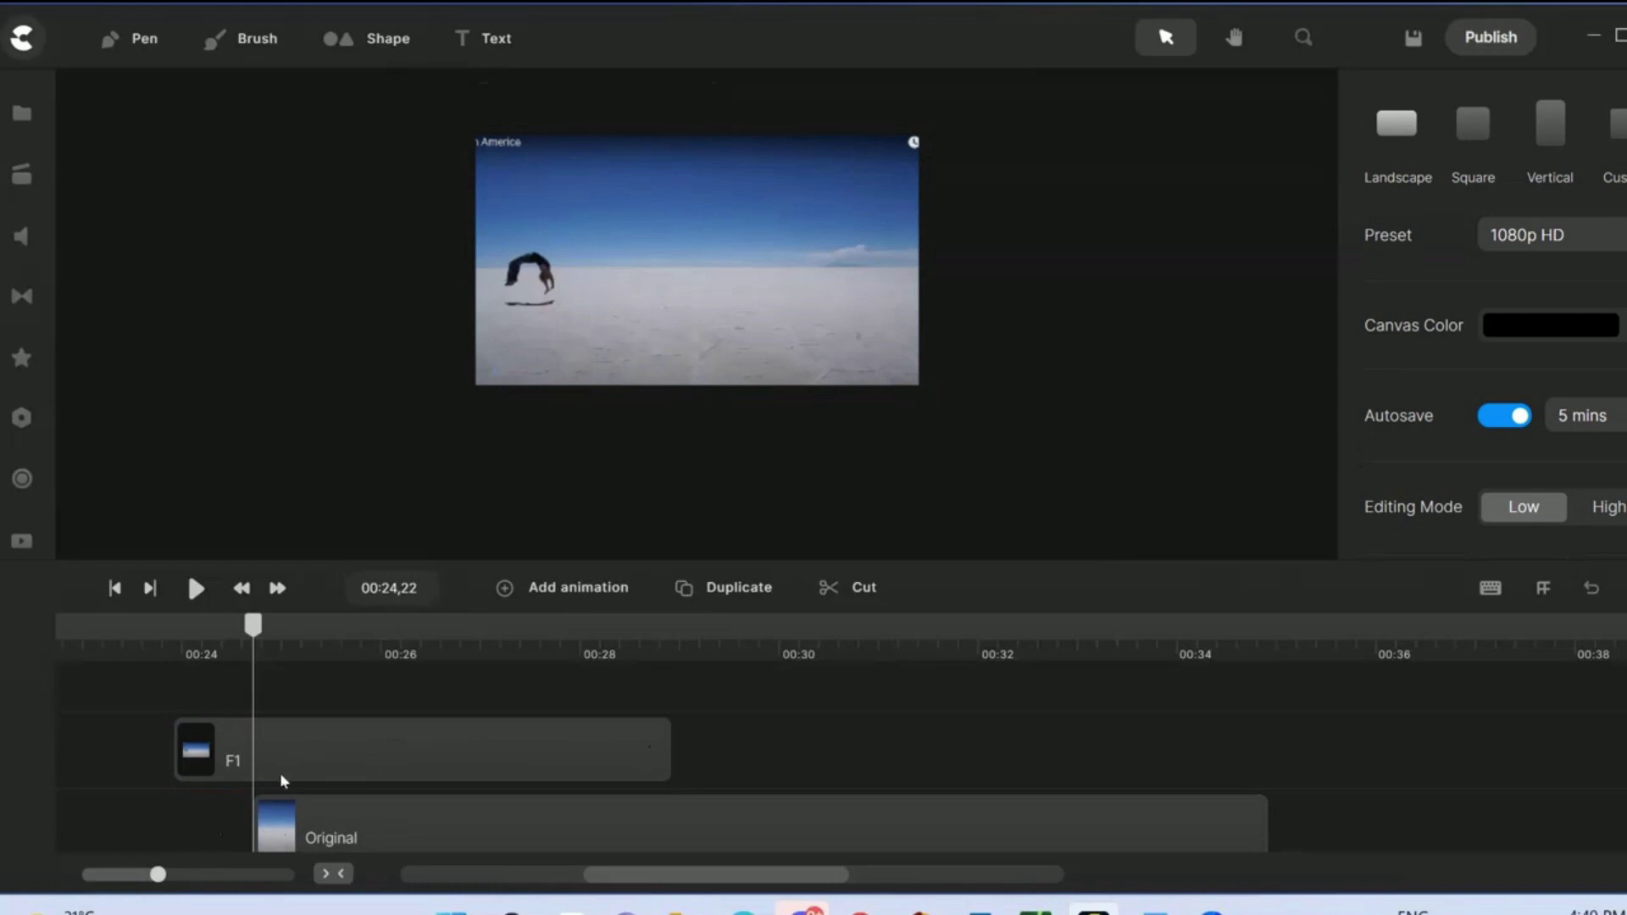
Trim F1 to end at 00:24,22 and move it to a track below Original
click(416, 749)
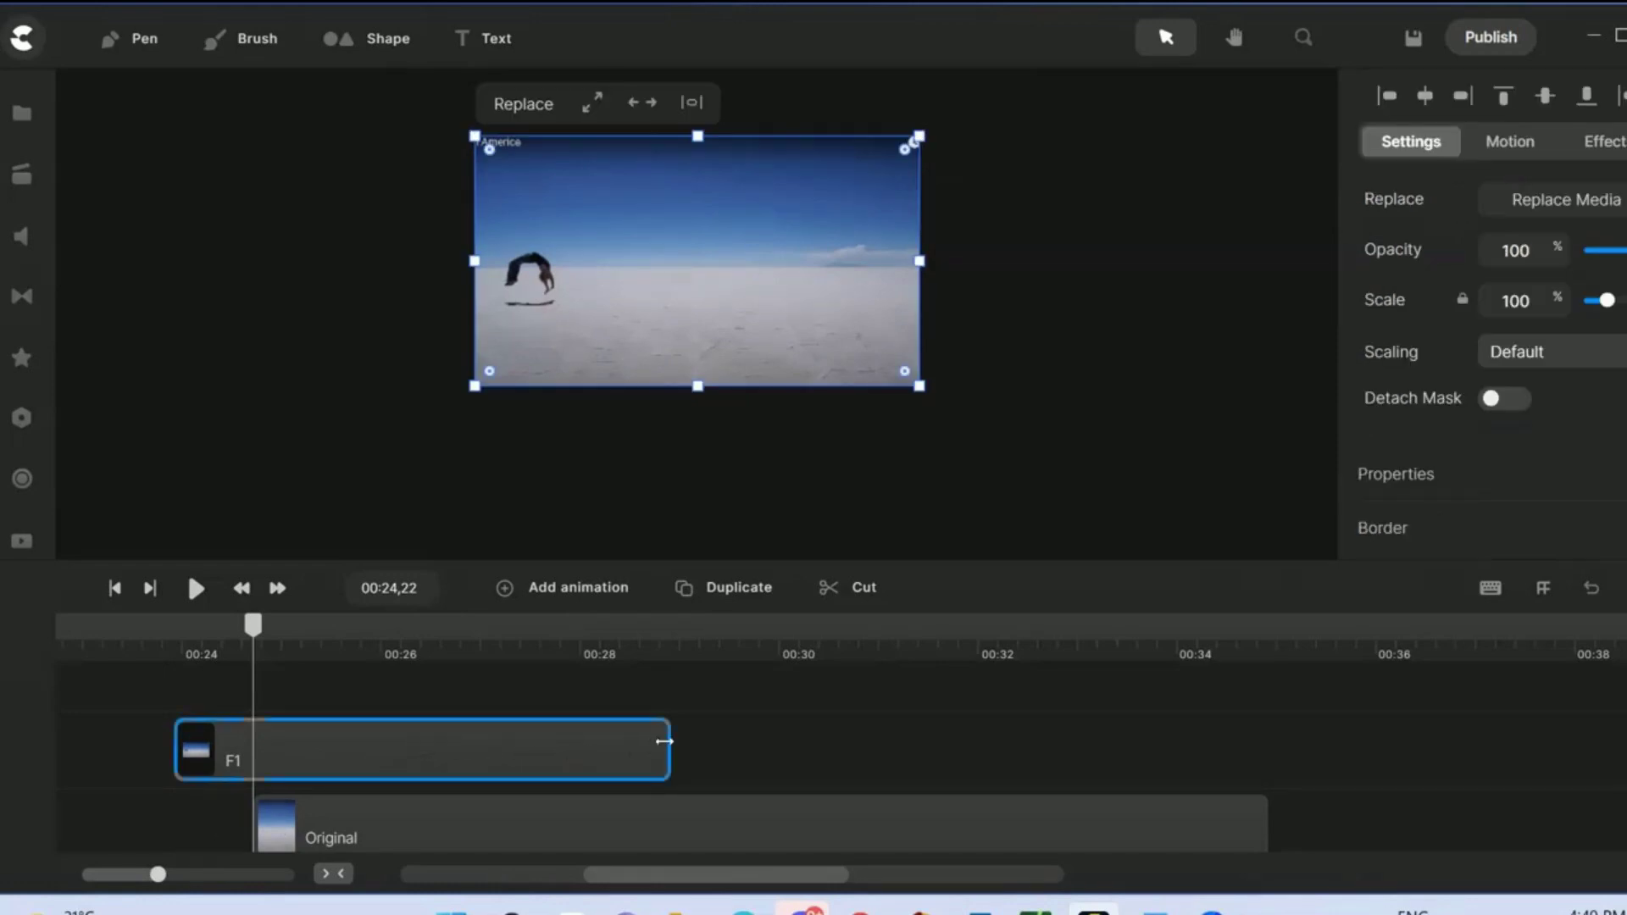
drag(665, 741, 253, 764)
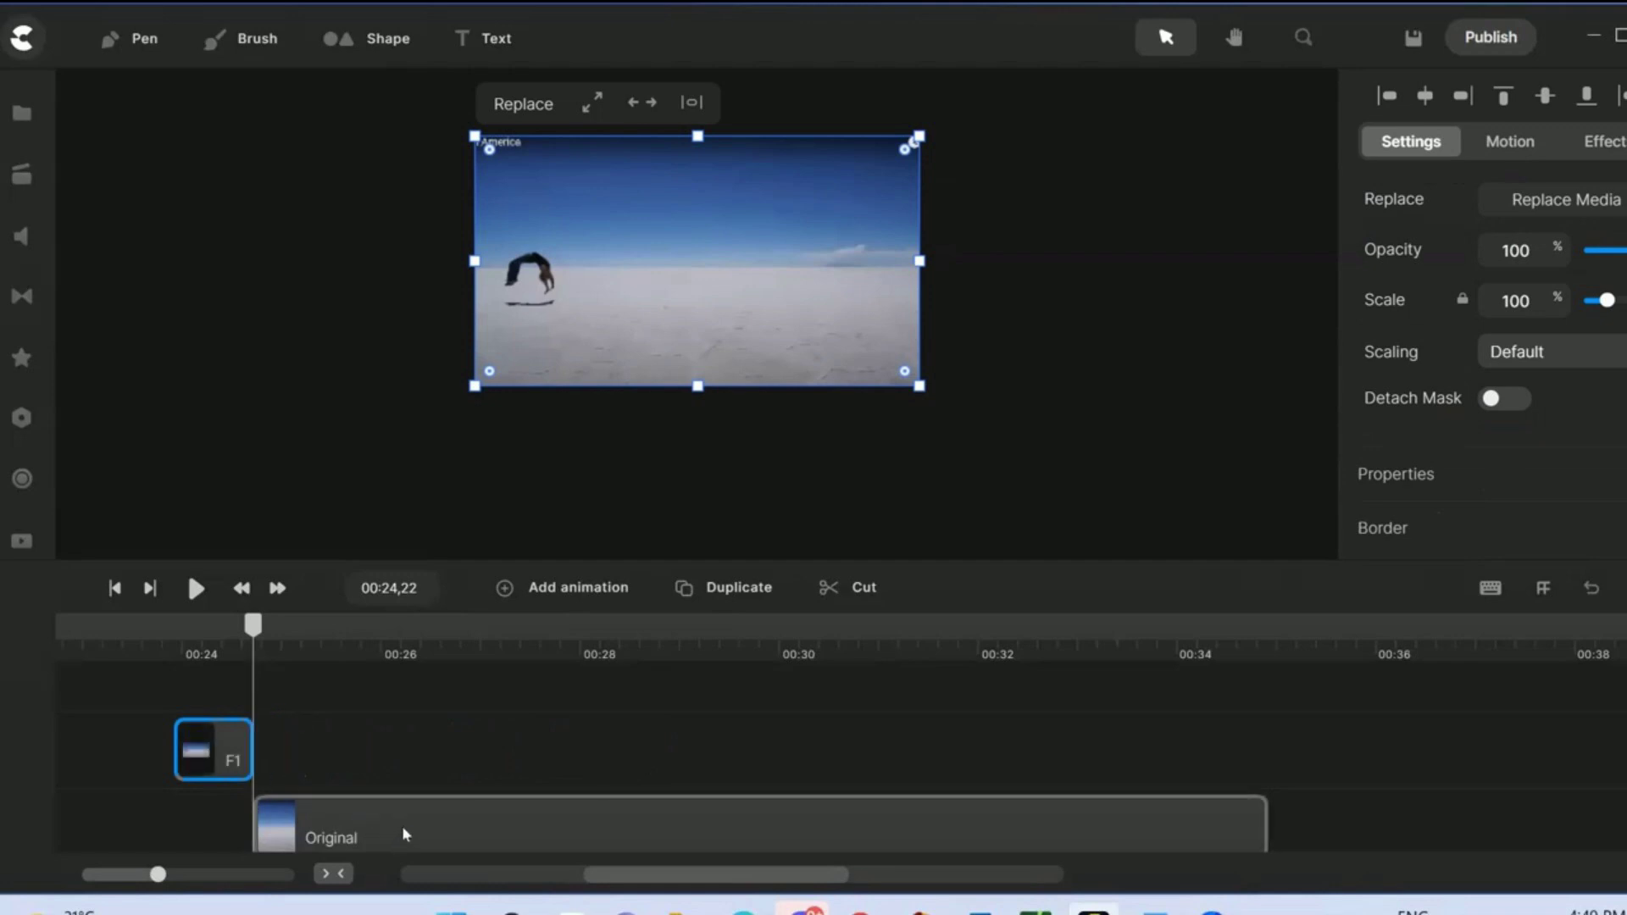
drag(403, 823, 403, 746)
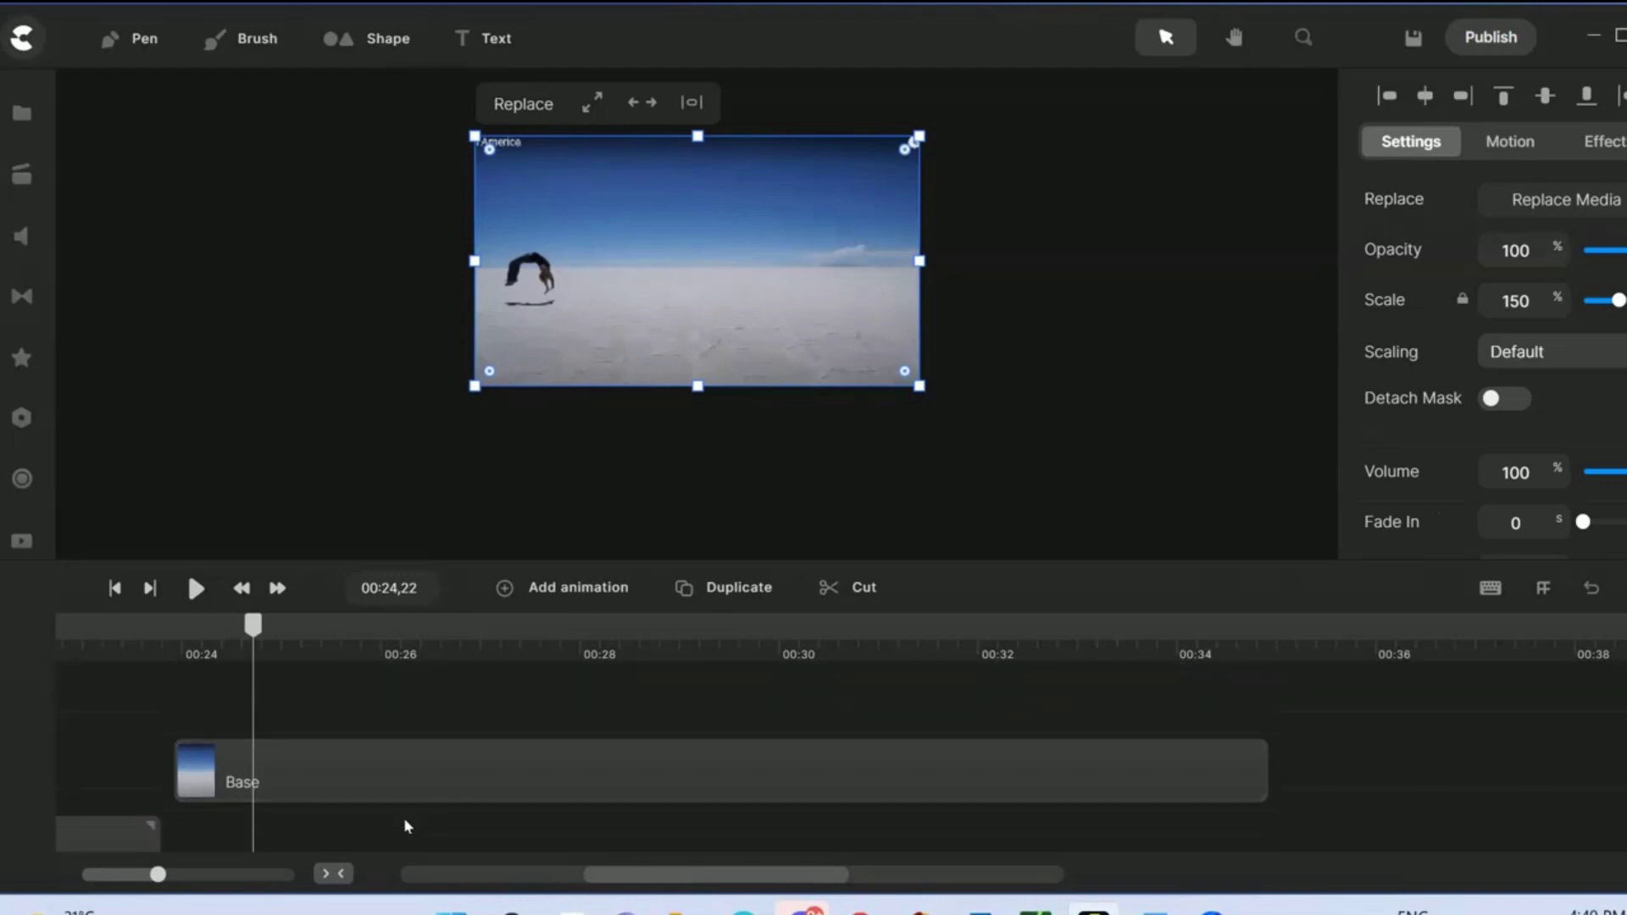
drag(212, 758, 214, 820)
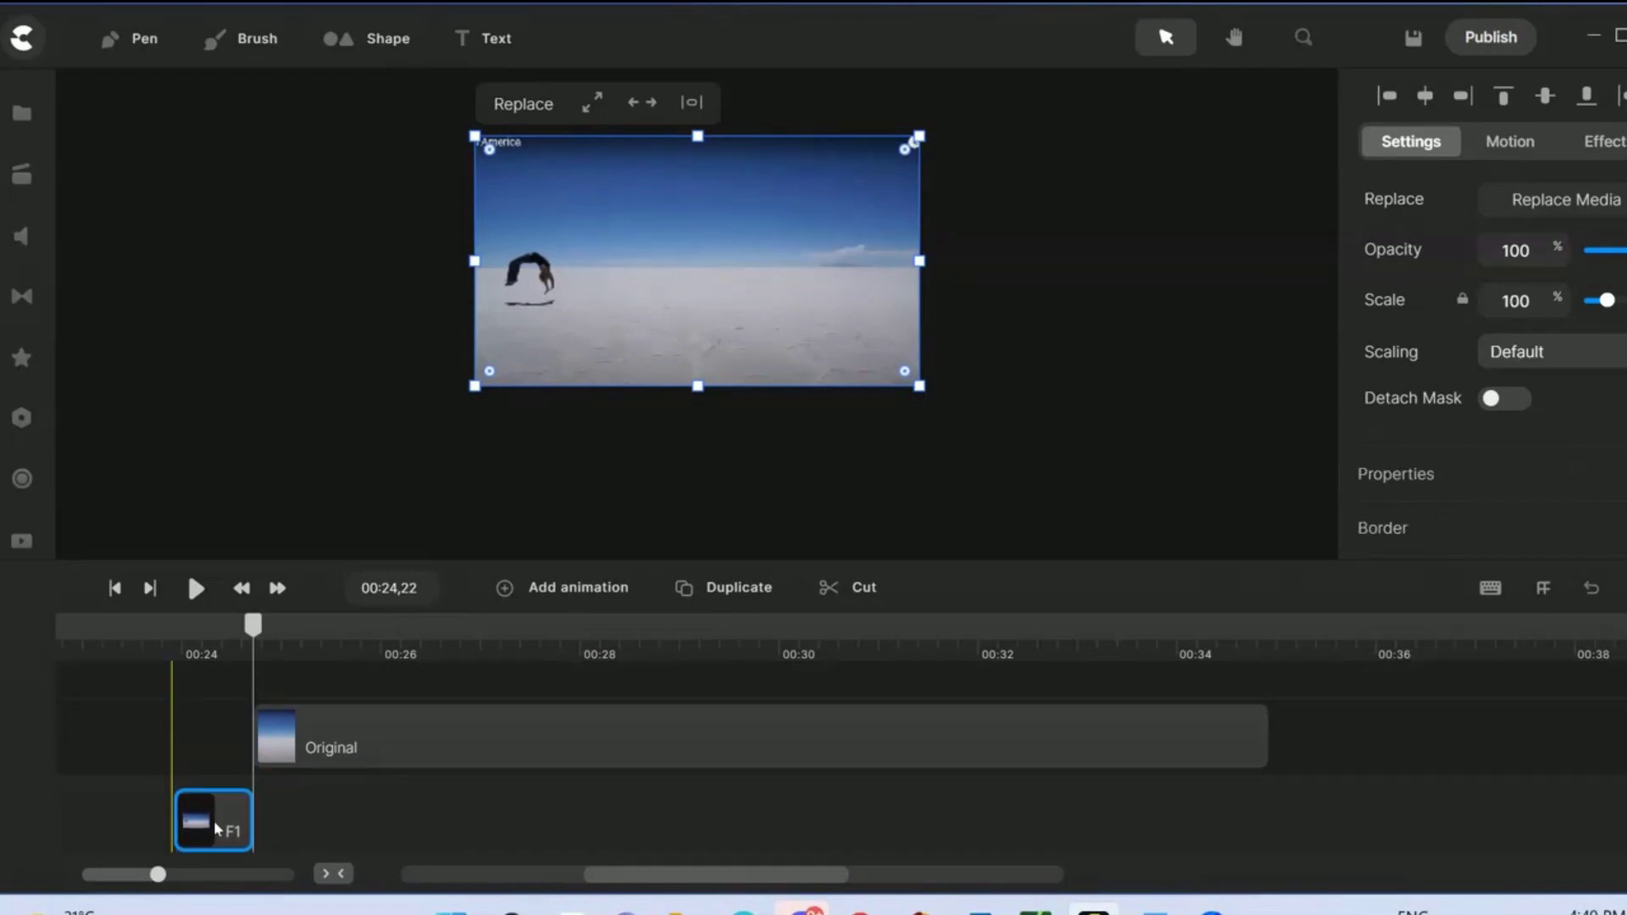
drag(170, 631, 255, 627)
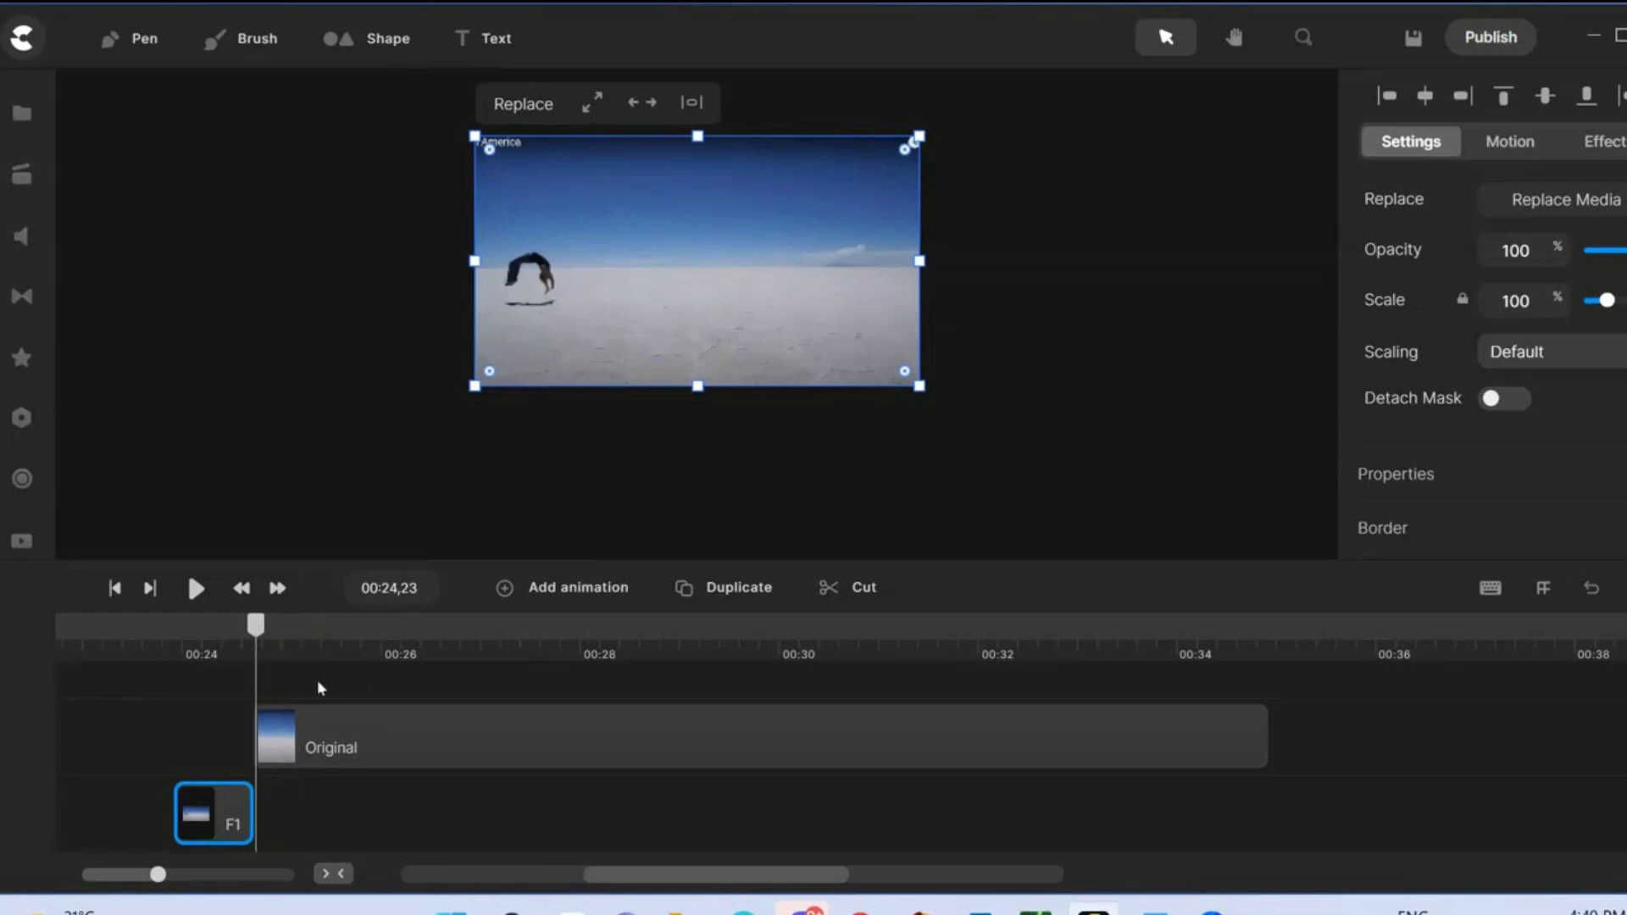
Split Original at 00:25,16 and take a snapshot of that handstand pose
click(399, 738)
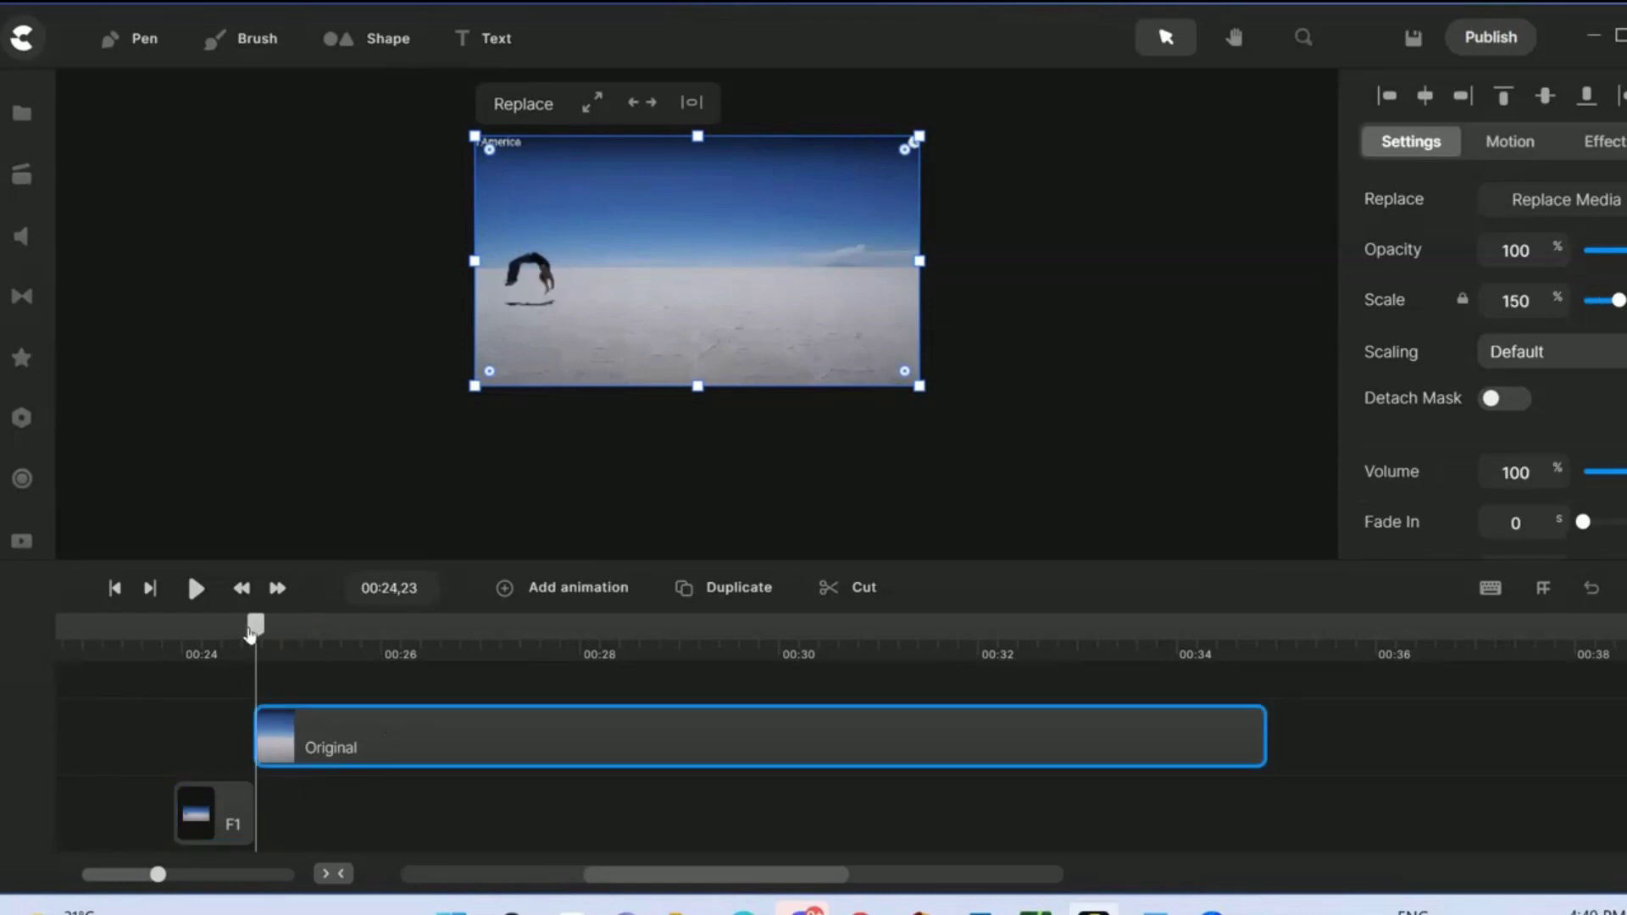
drag(252, 631, 332, 627)
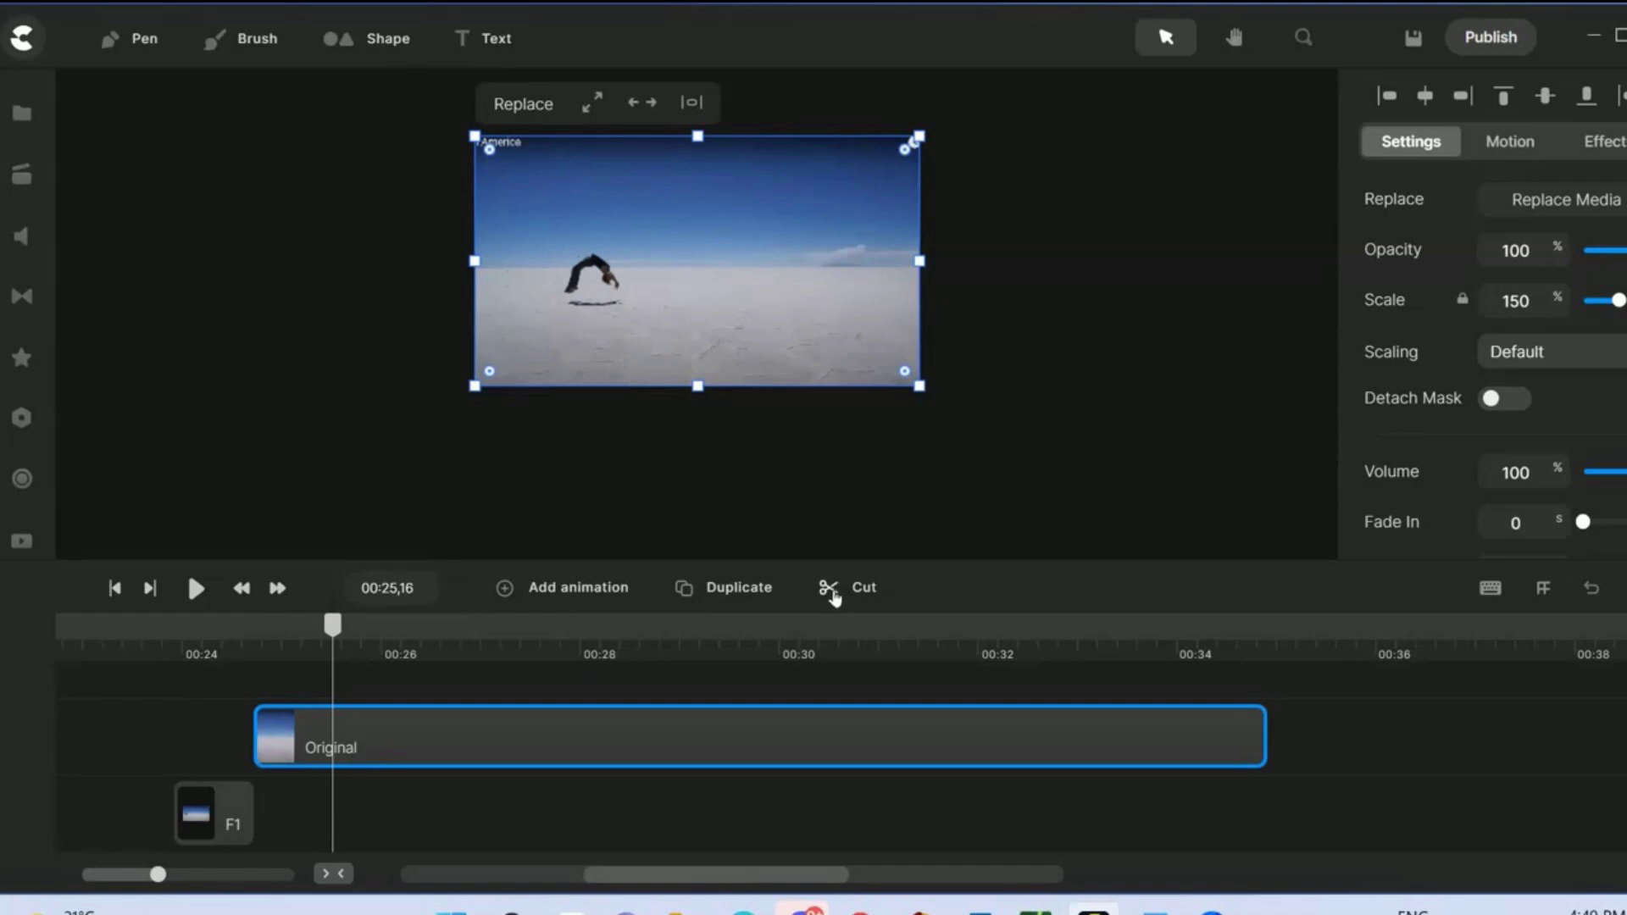
click(833, 593)
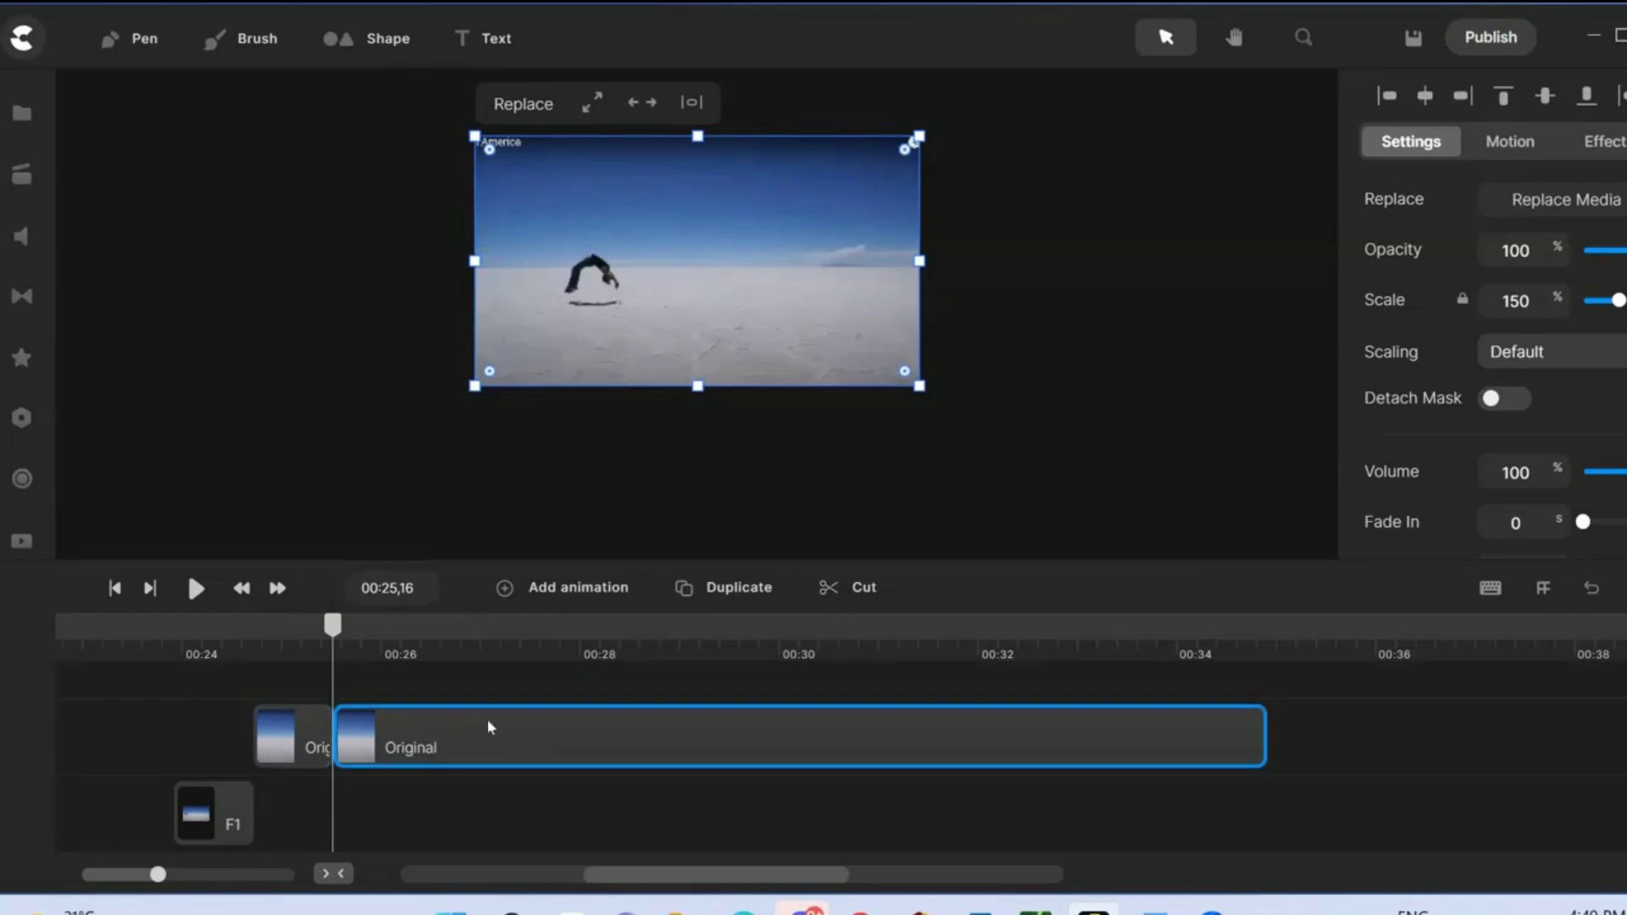
right_click(468, 741)
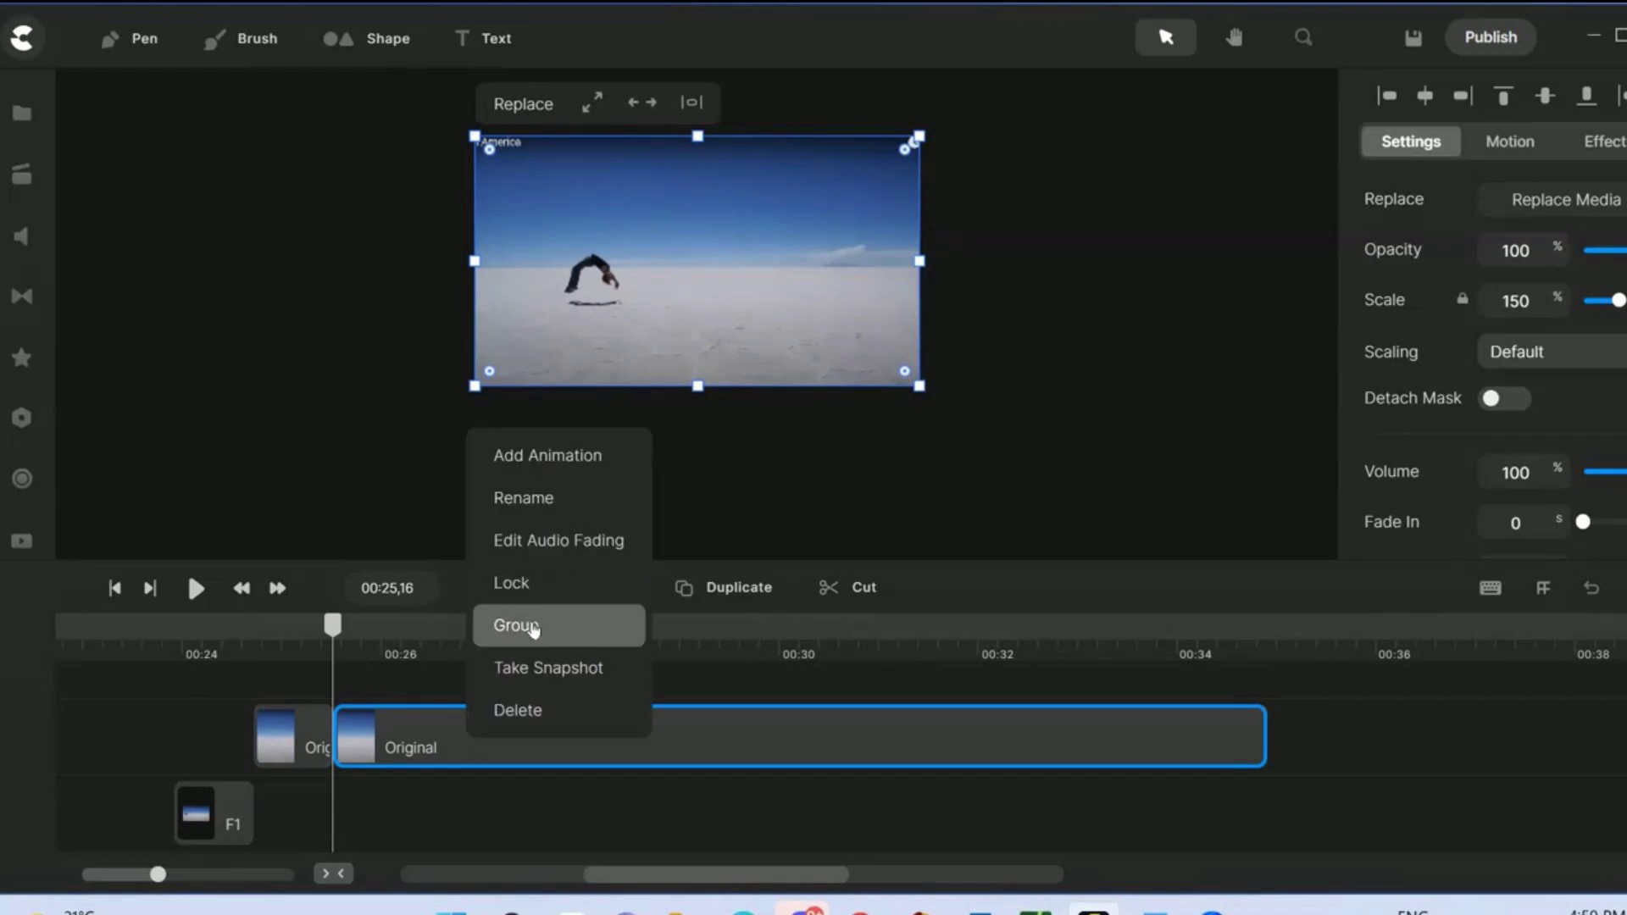
click(545, 670)
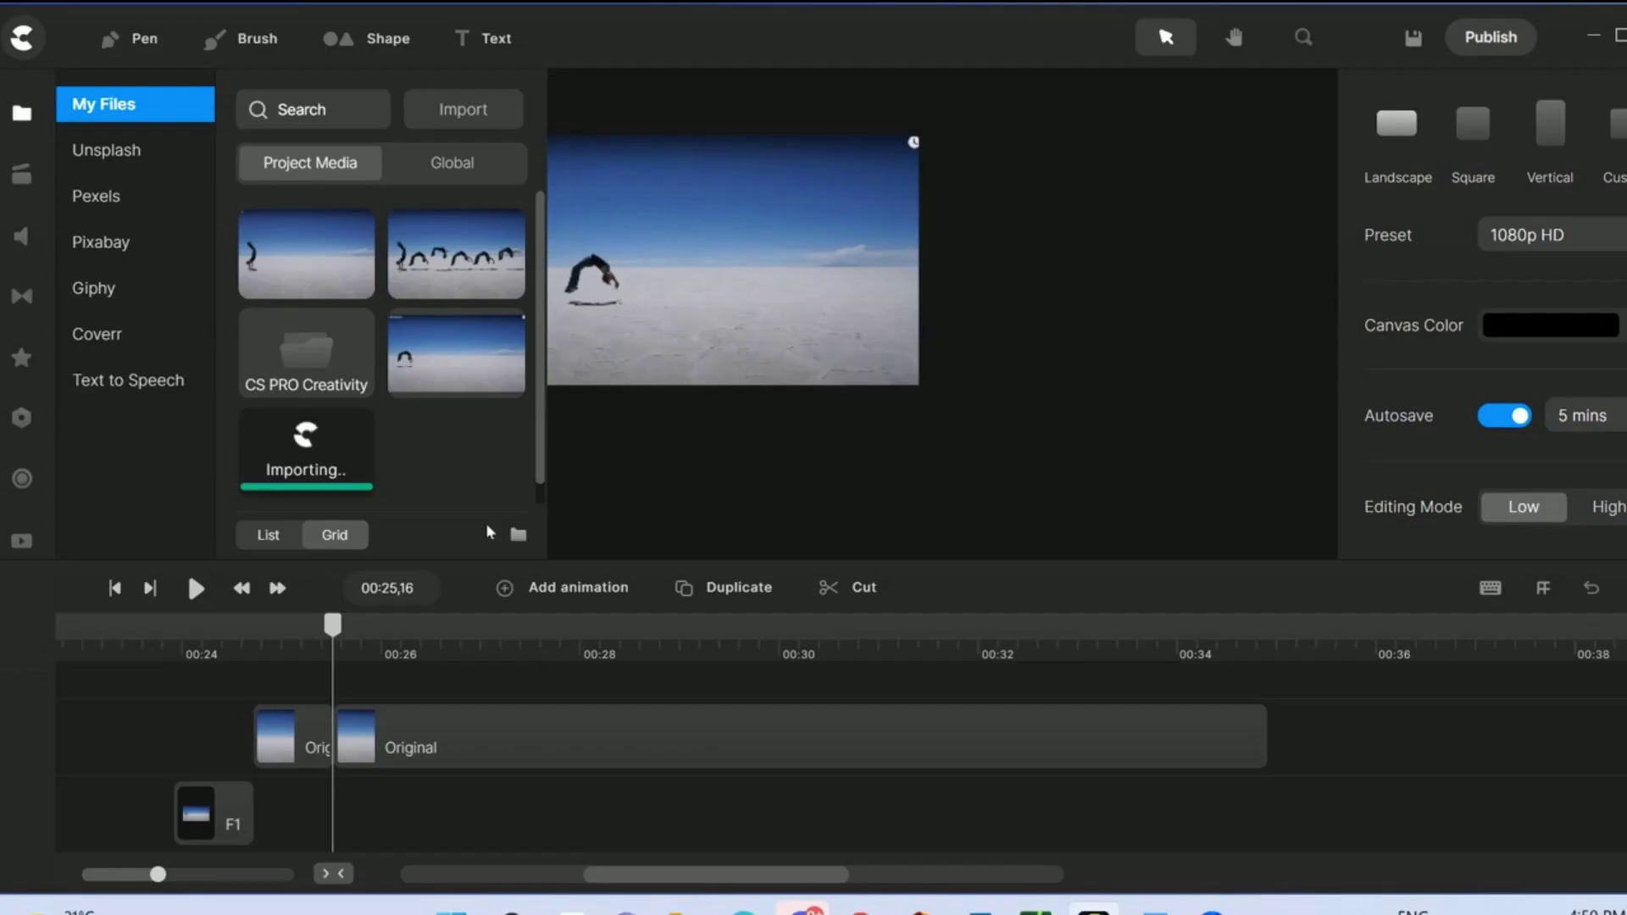
Rename the new snapshot to F2
right_click(323, 490)
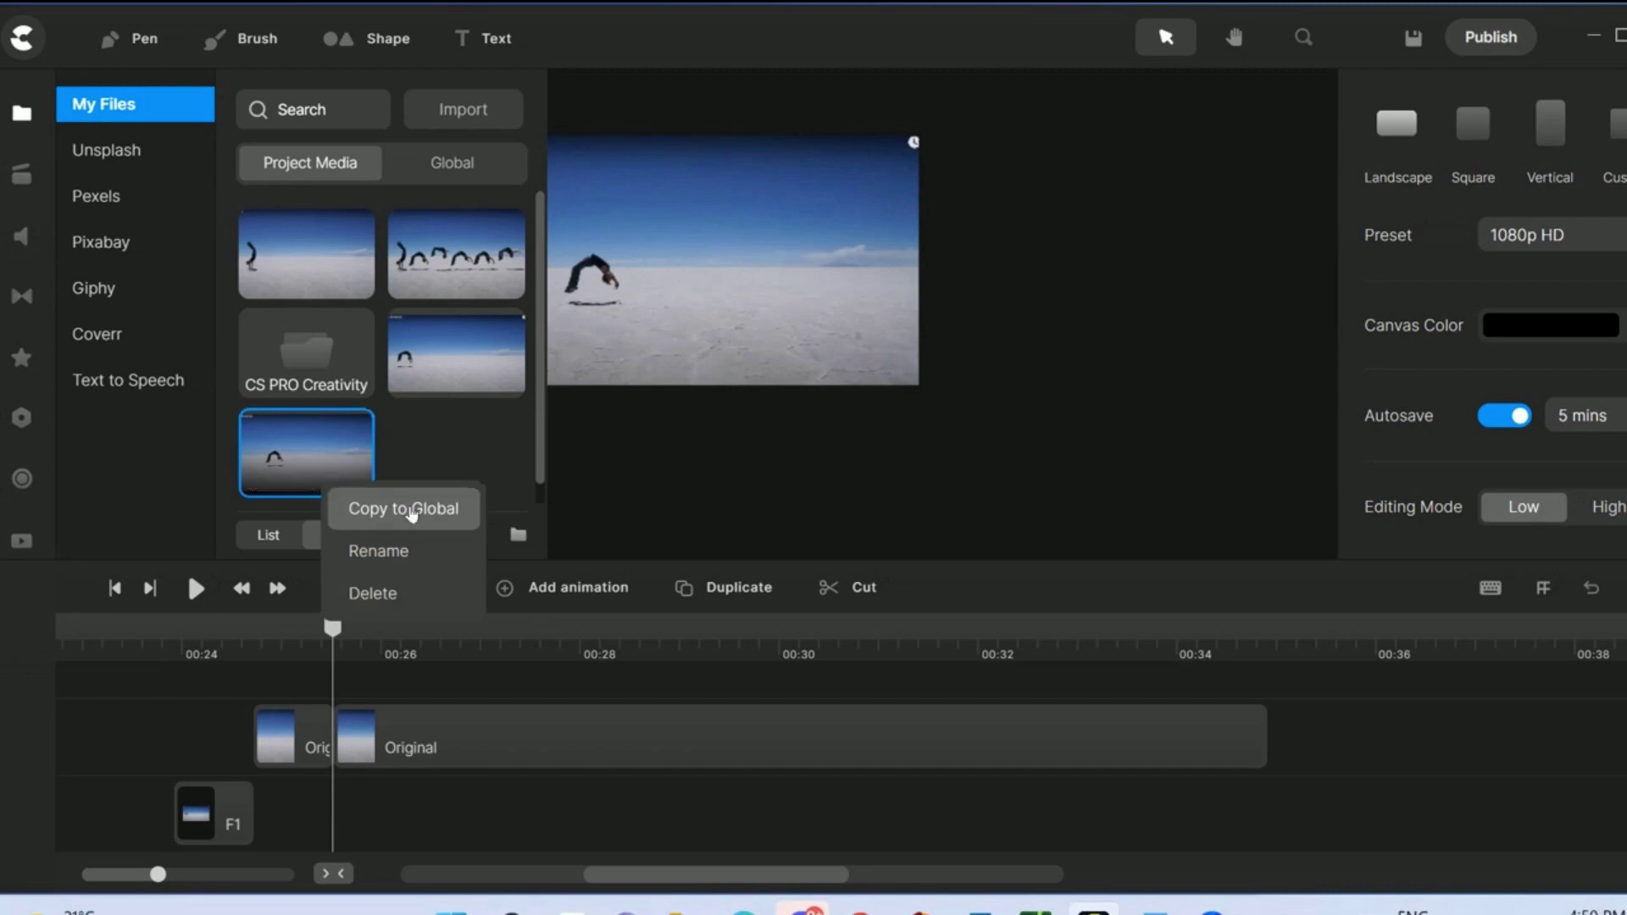
click(407, 558)
text(F2)
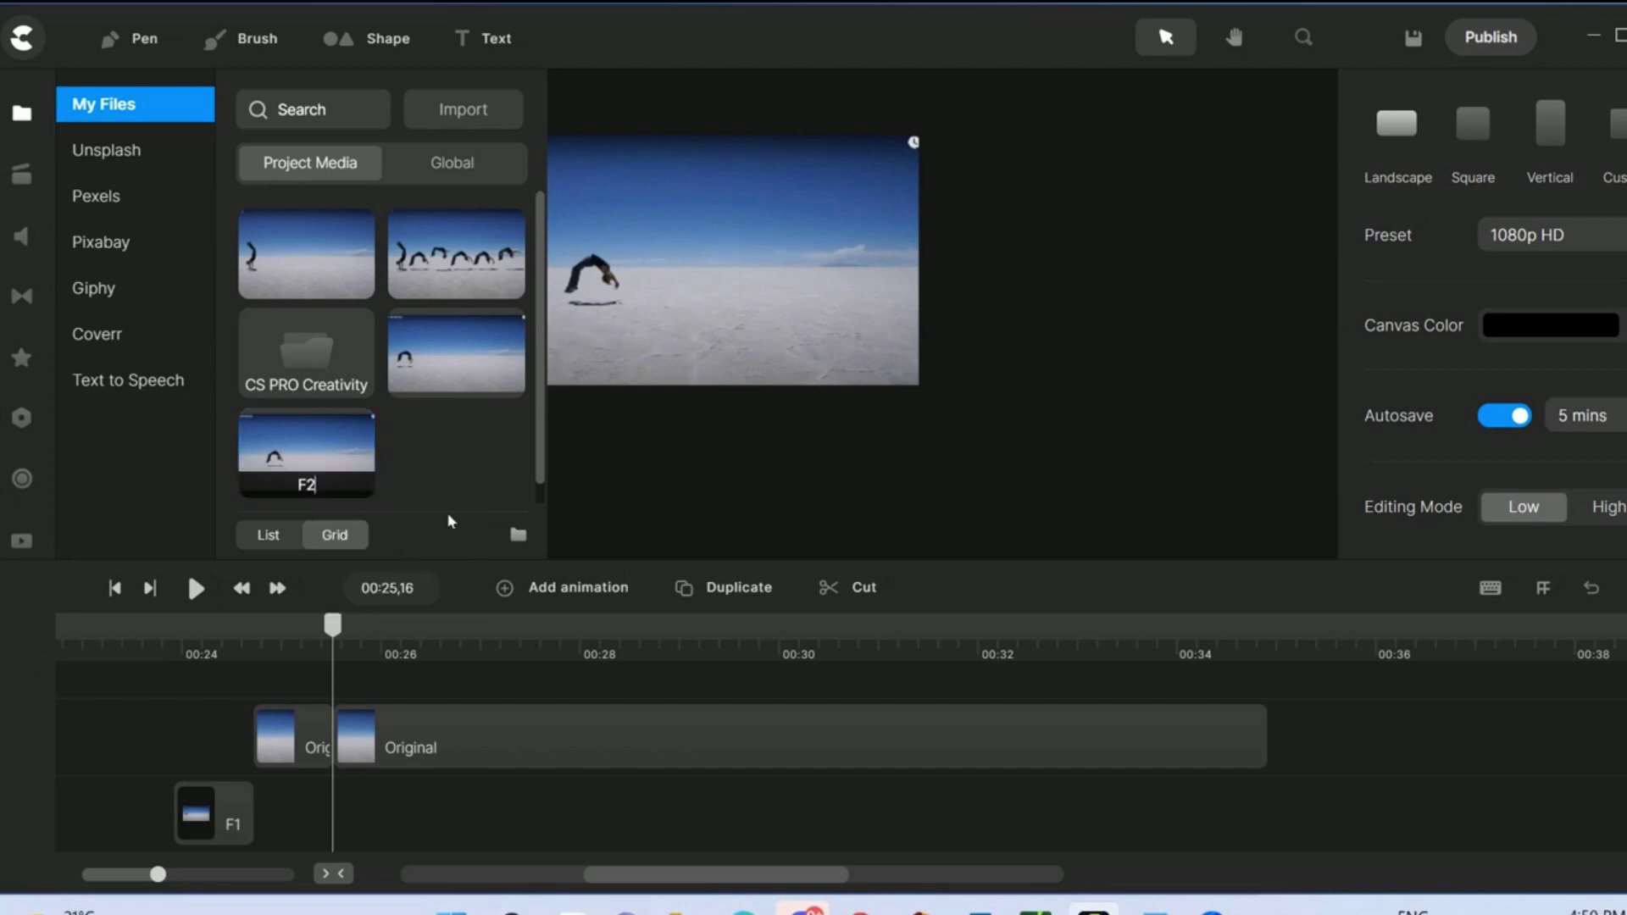
key(Return)
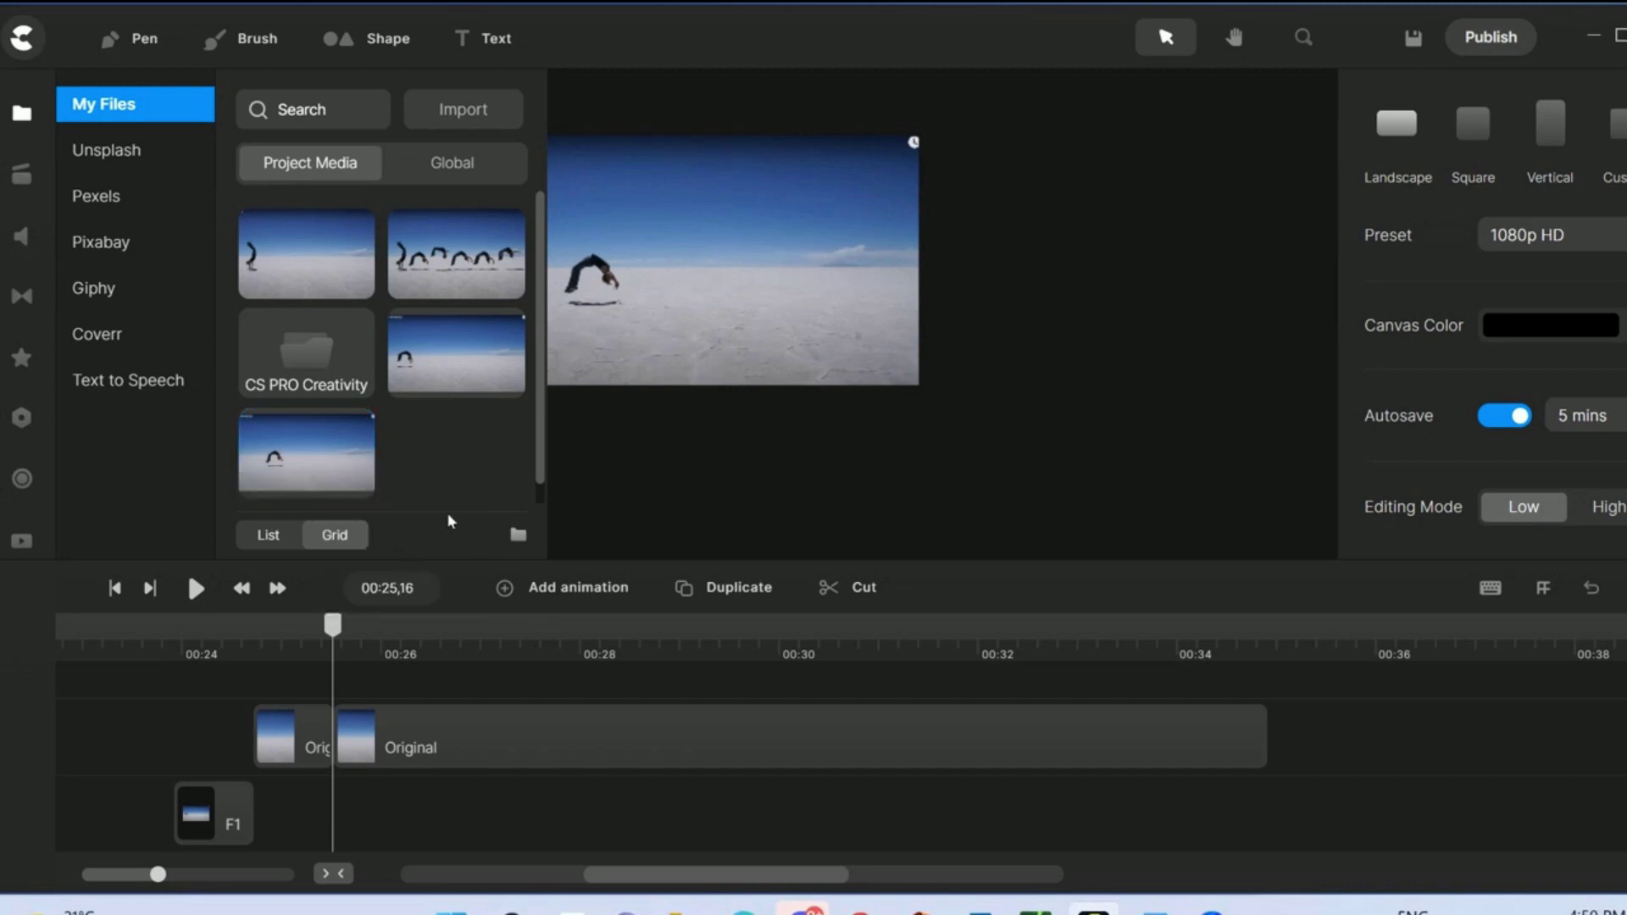
Add F2 to the canvas above Original and scale it to fill the frame
click(314, 471)
drag(313, 471, 813, 280)
click(25, 119)
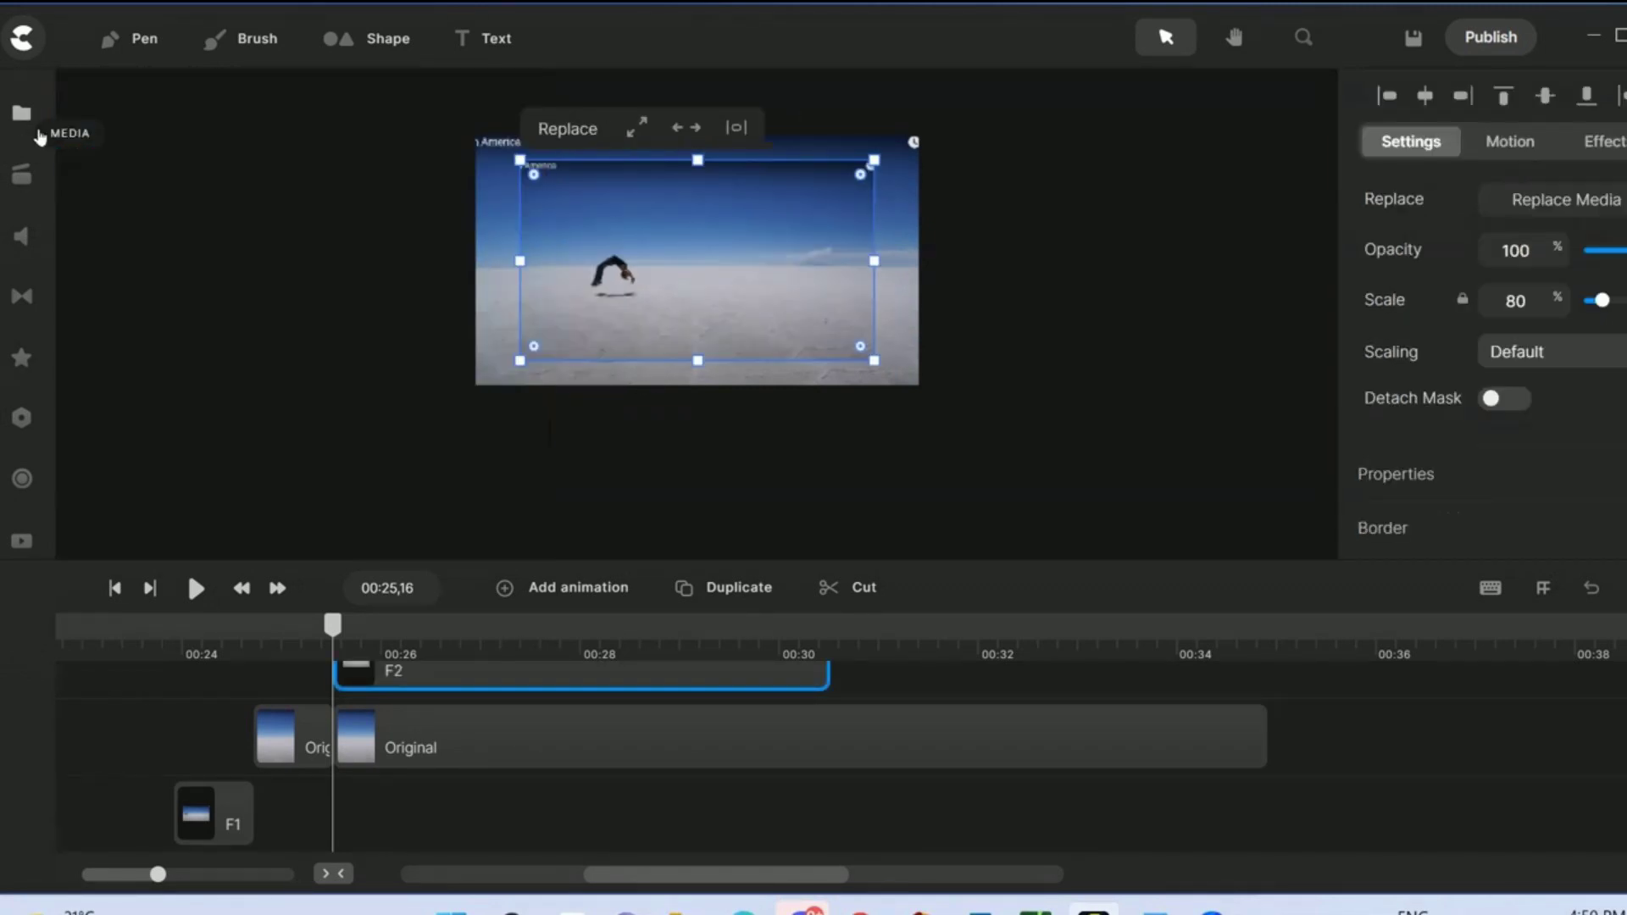
click(635, 128)
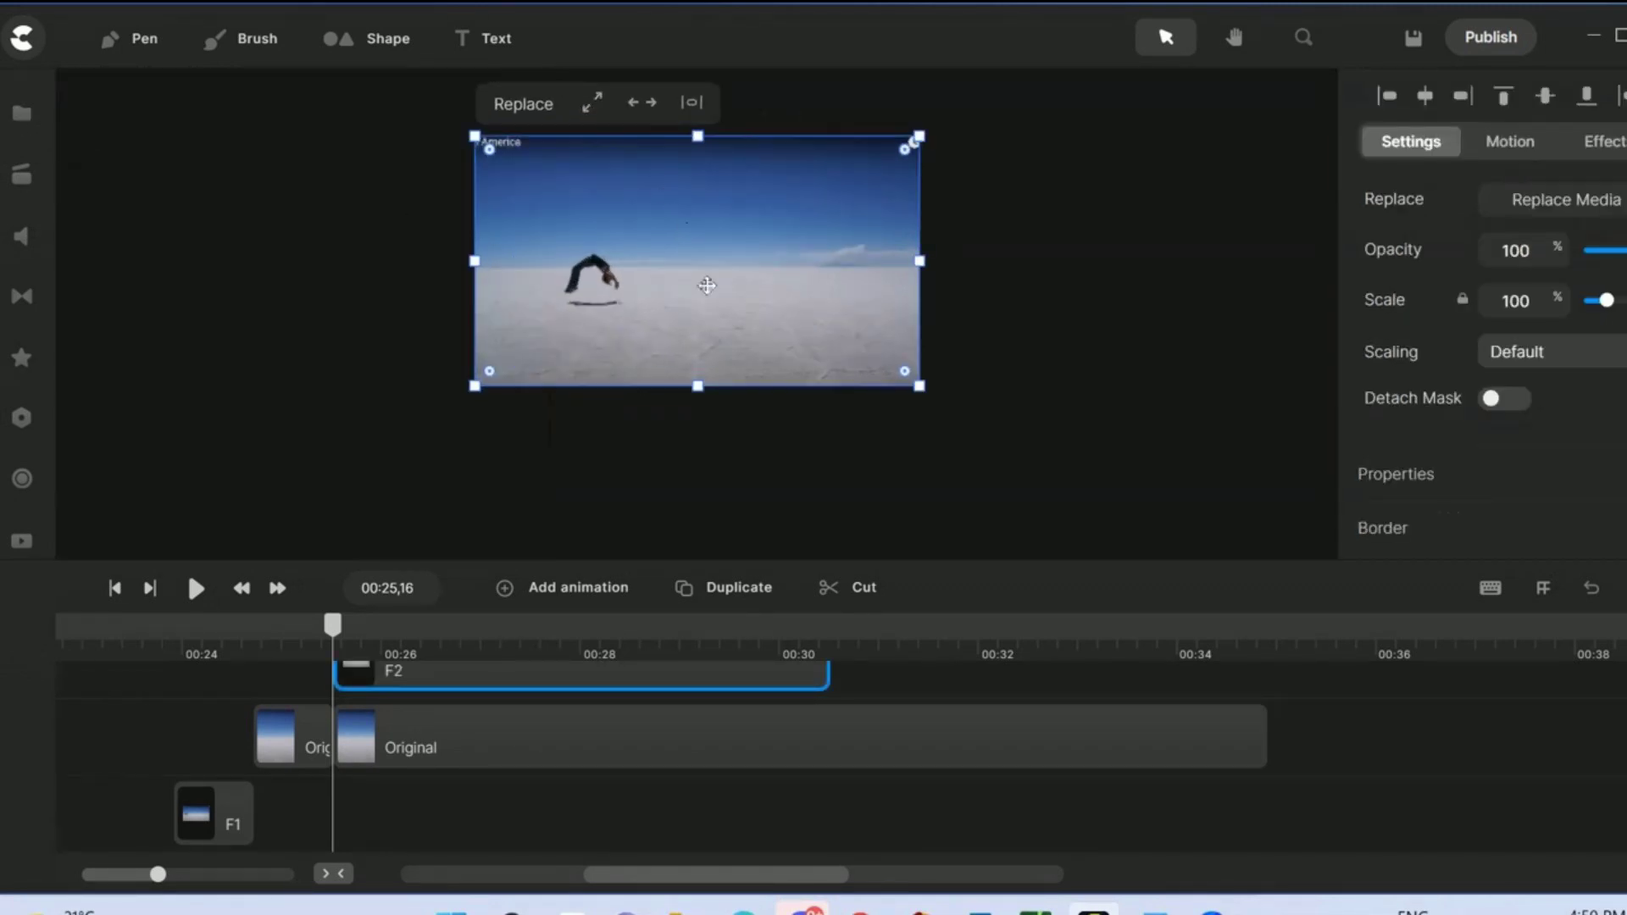
Set the F2 snapshot's blend mode to Darken
drag(1068, 558, 1272, 482)
scroll(1443, 383, down, 3)
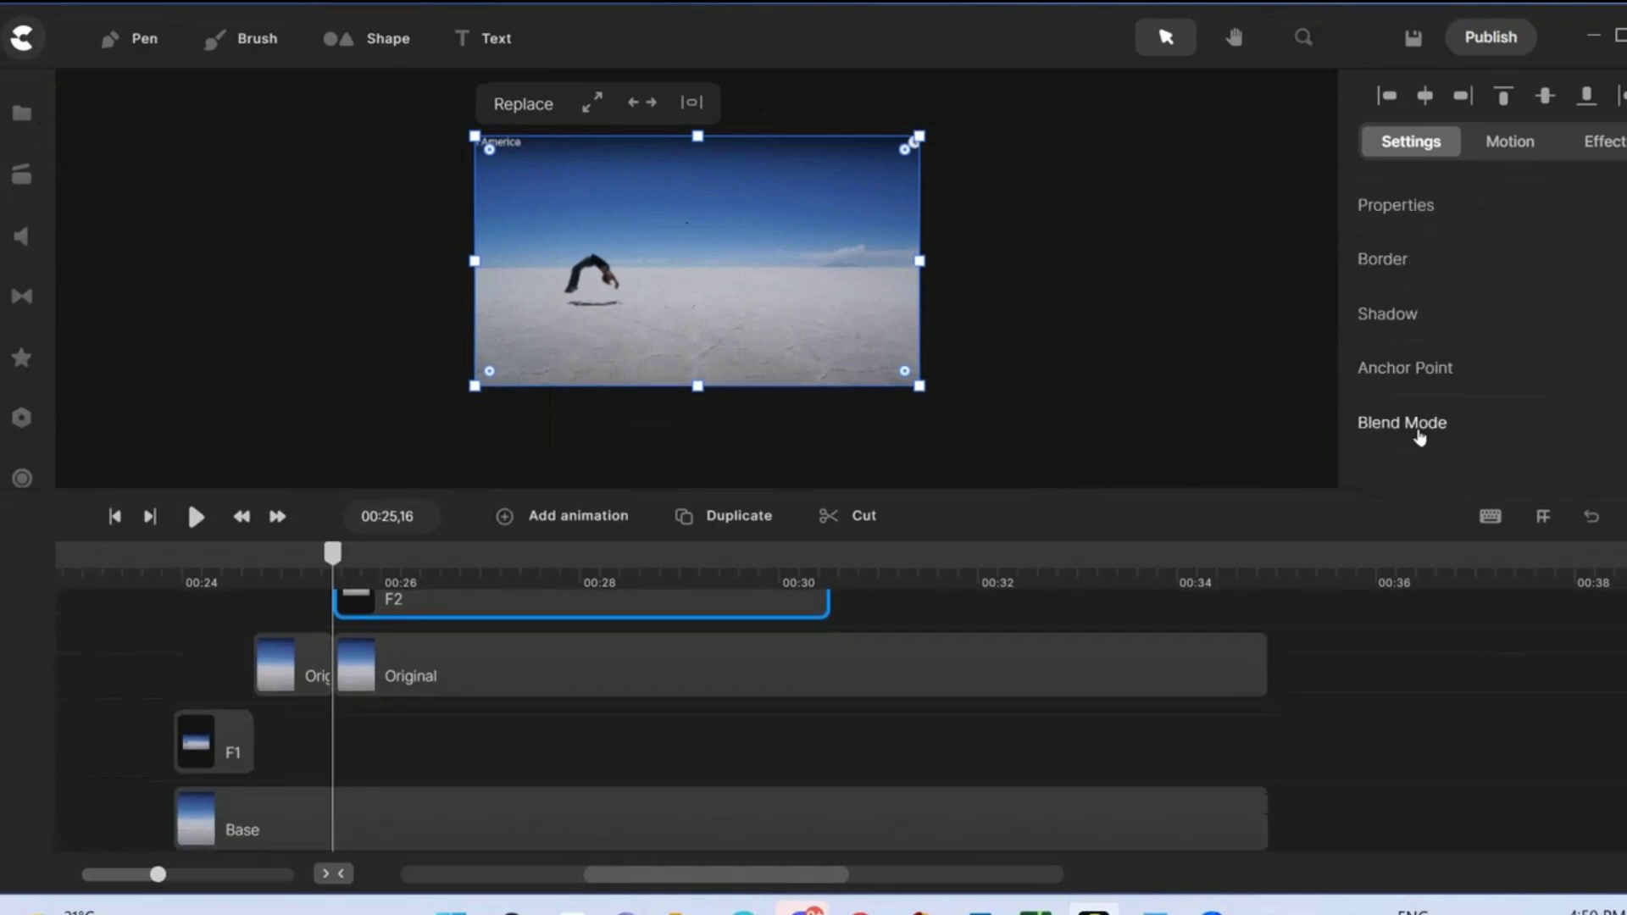
click(1423, 424)
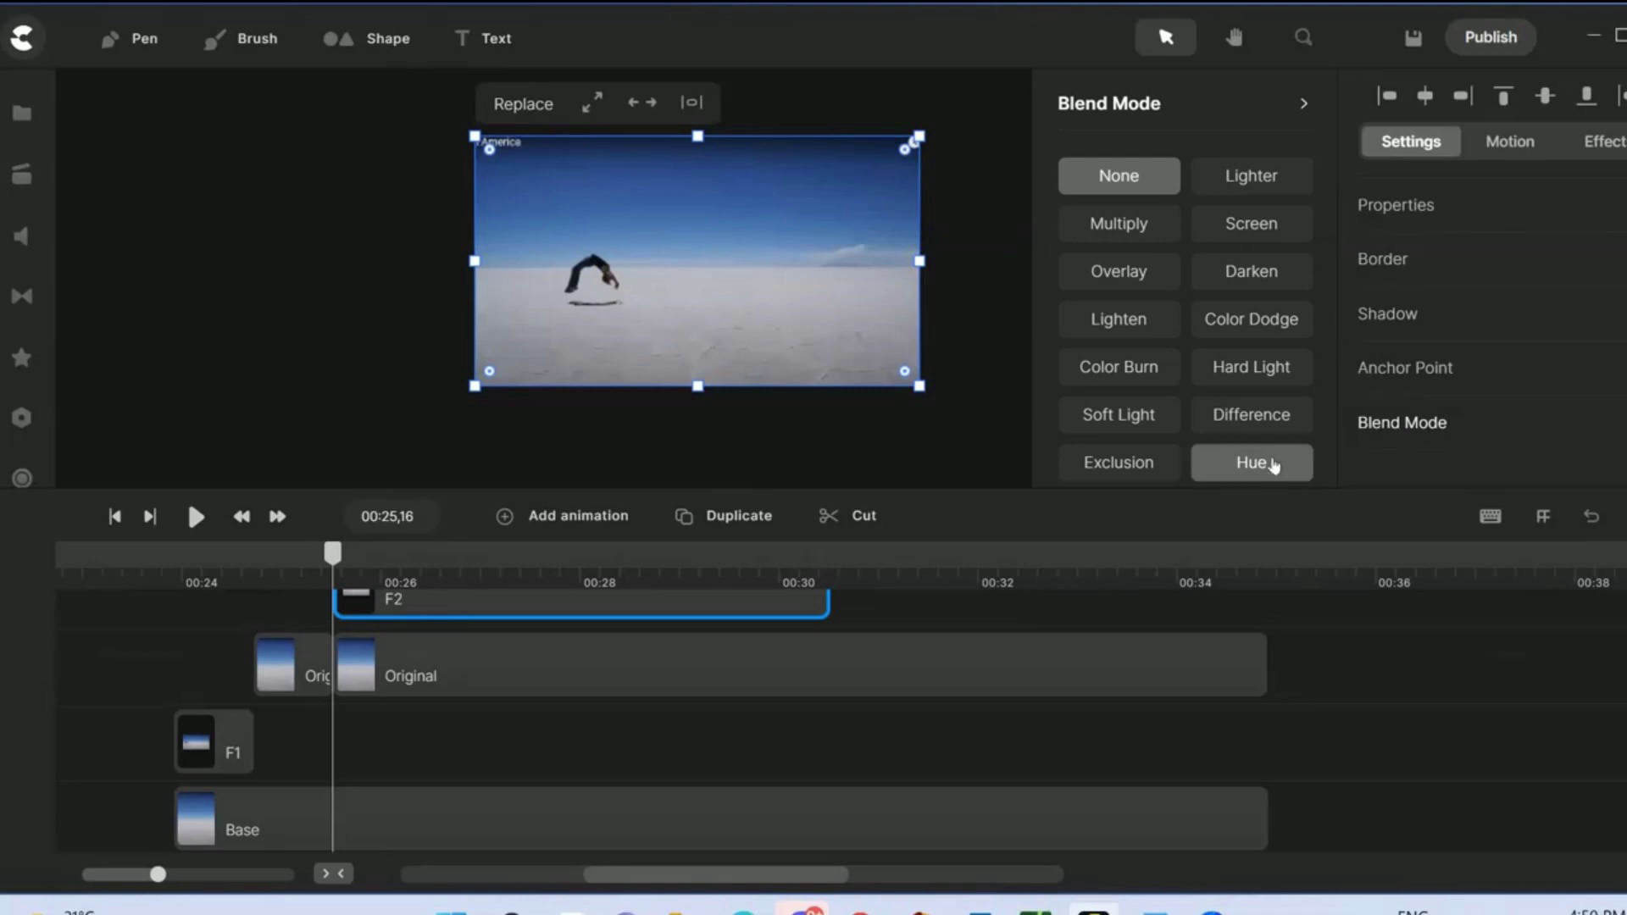
click(1272, 271)
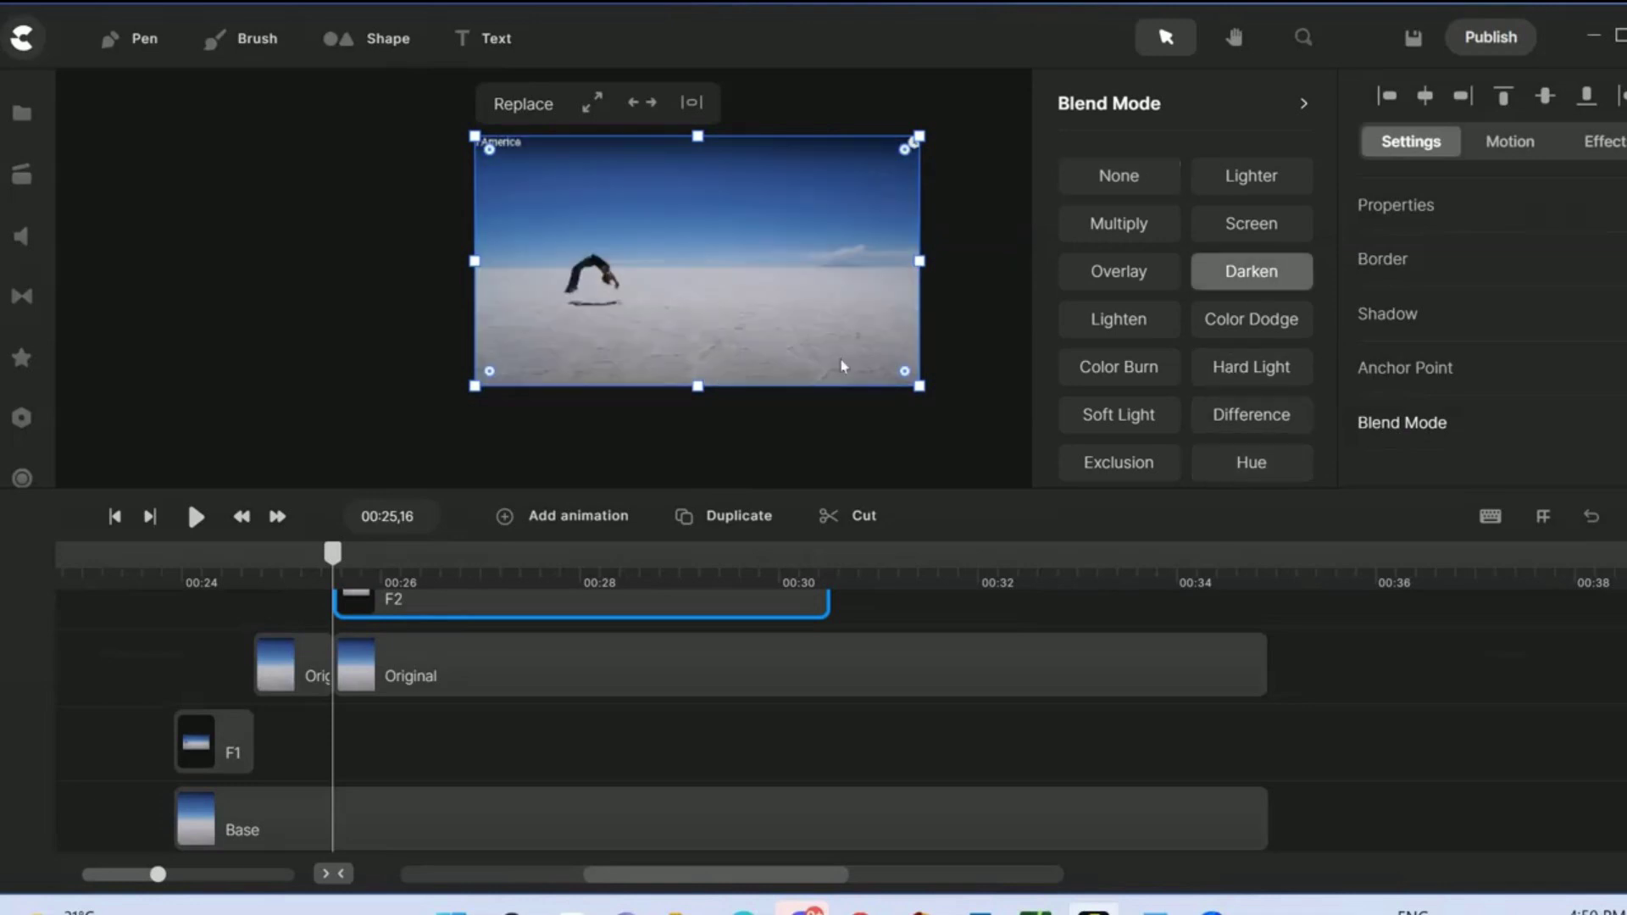
click(281, 412)
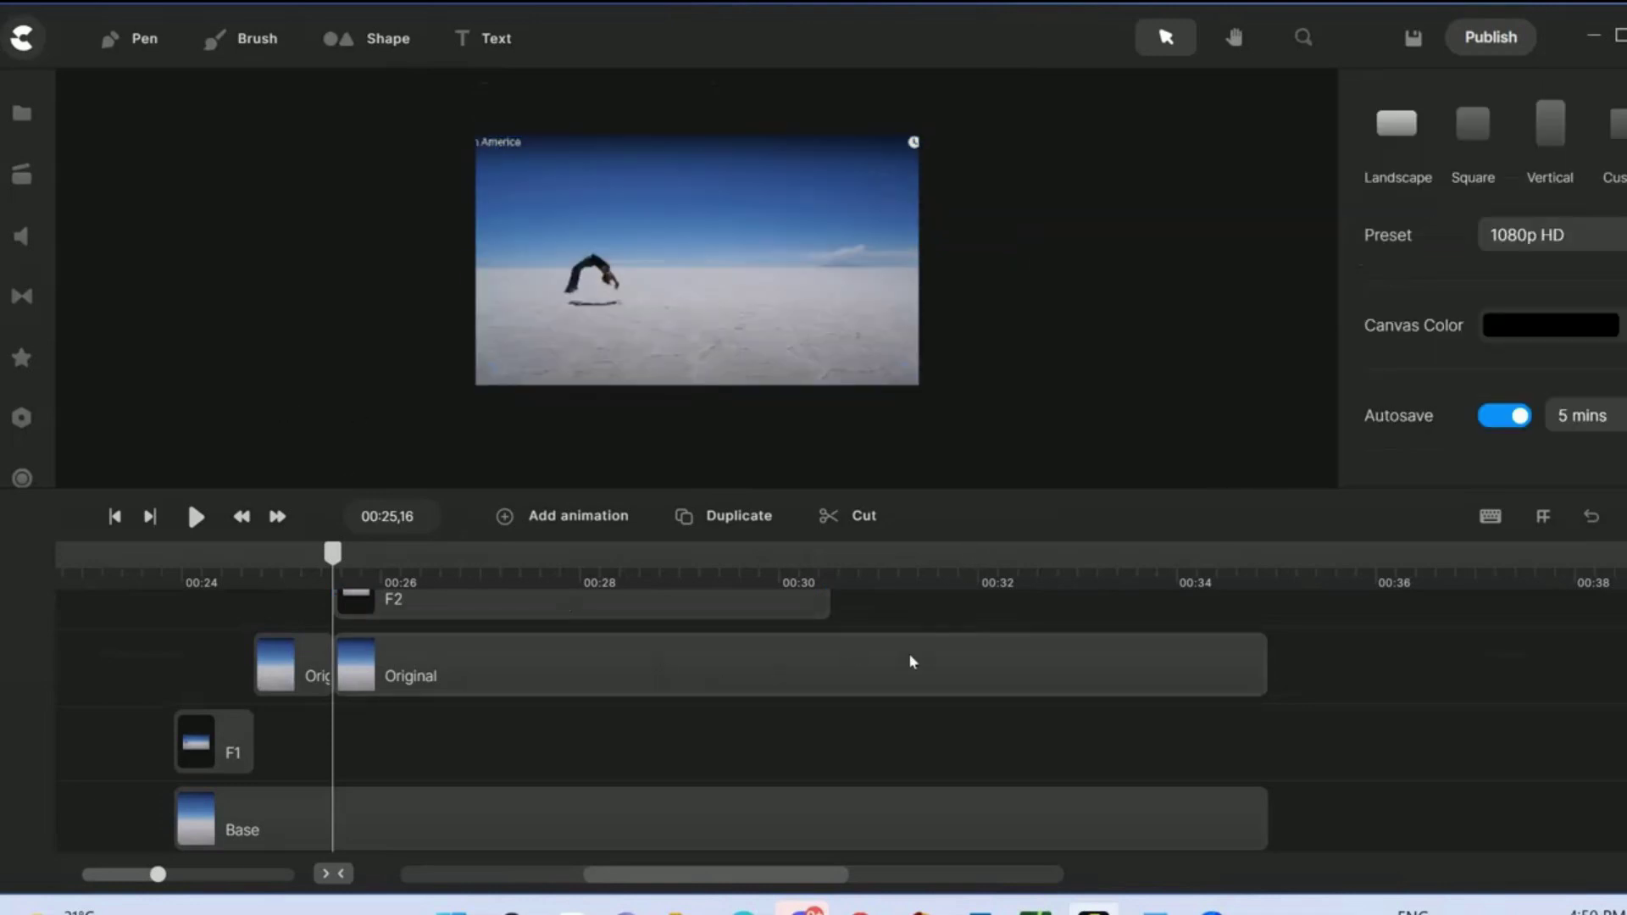
Shorten F2 to end at the 00:25,16 cut and move it onto Original's track
scroll(888, 678, up, 1)
scroll(888, 678, up, 1)
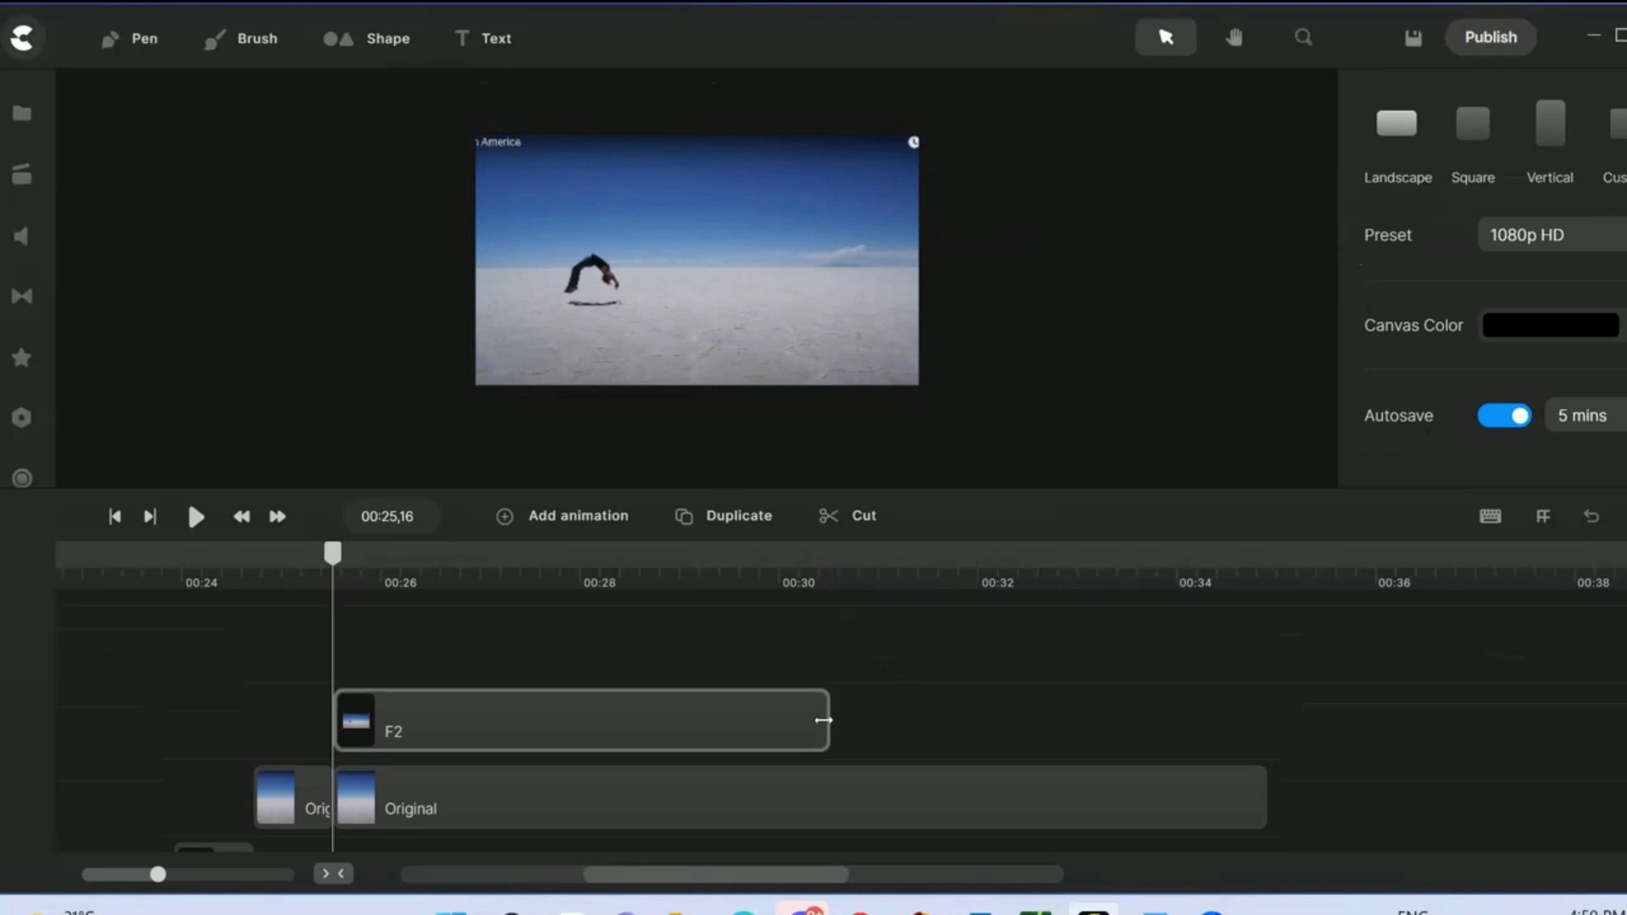
click(683, 729)
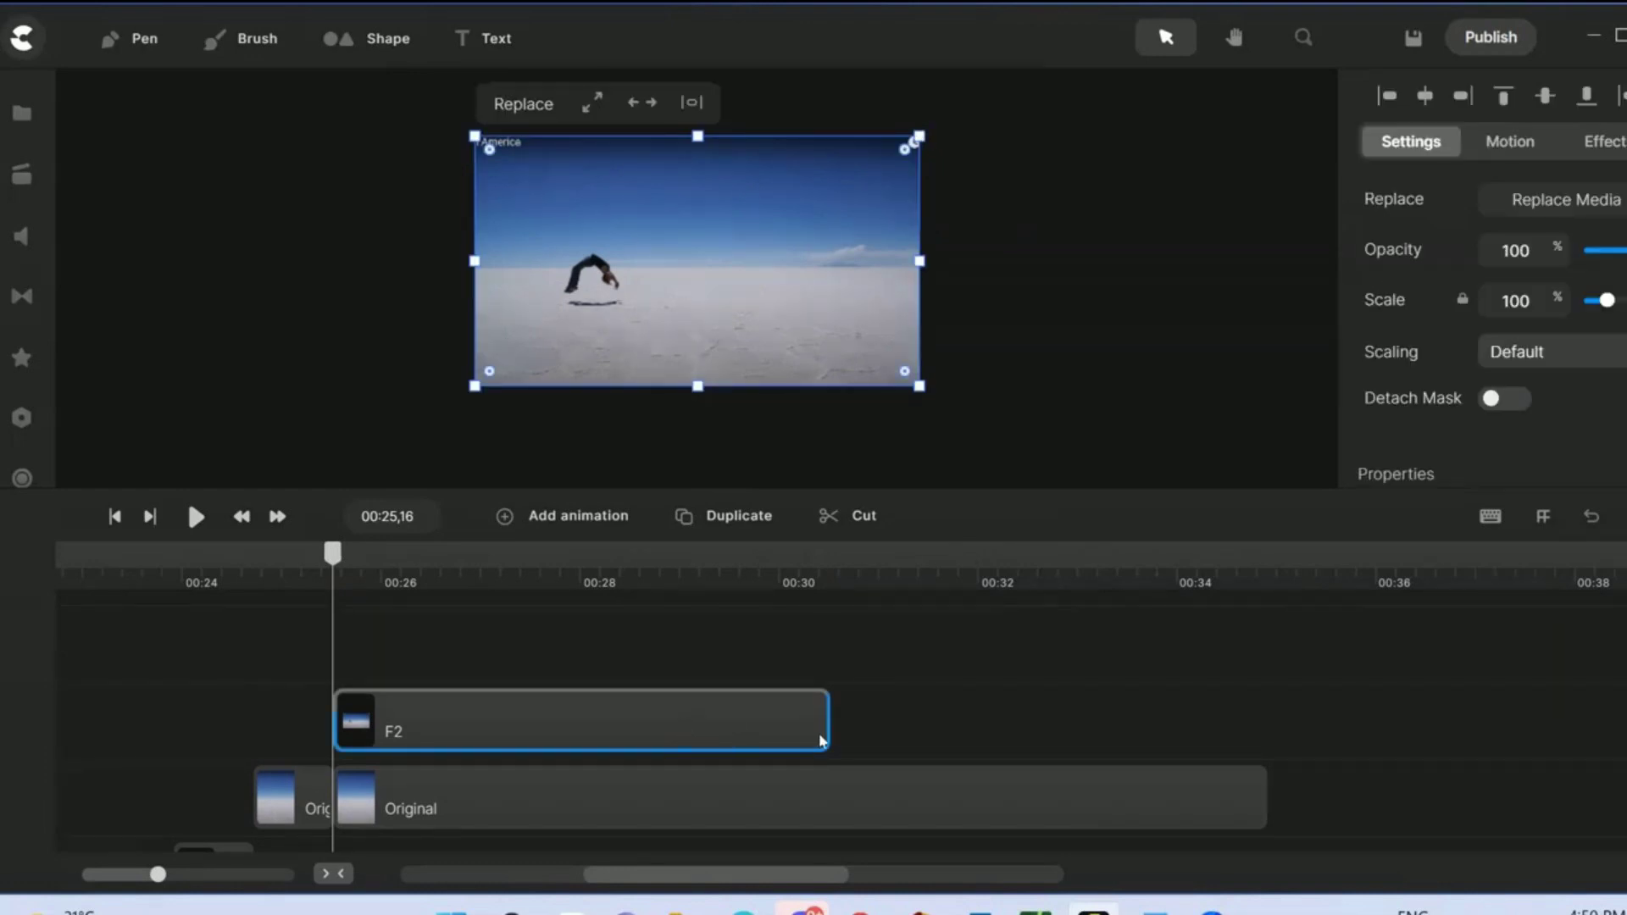
scroll(898, 752, down, 2)
scroll(886, 745, up, 2)
drag(647, 738, 577, 755)
scroll(280, 810, down, 2)
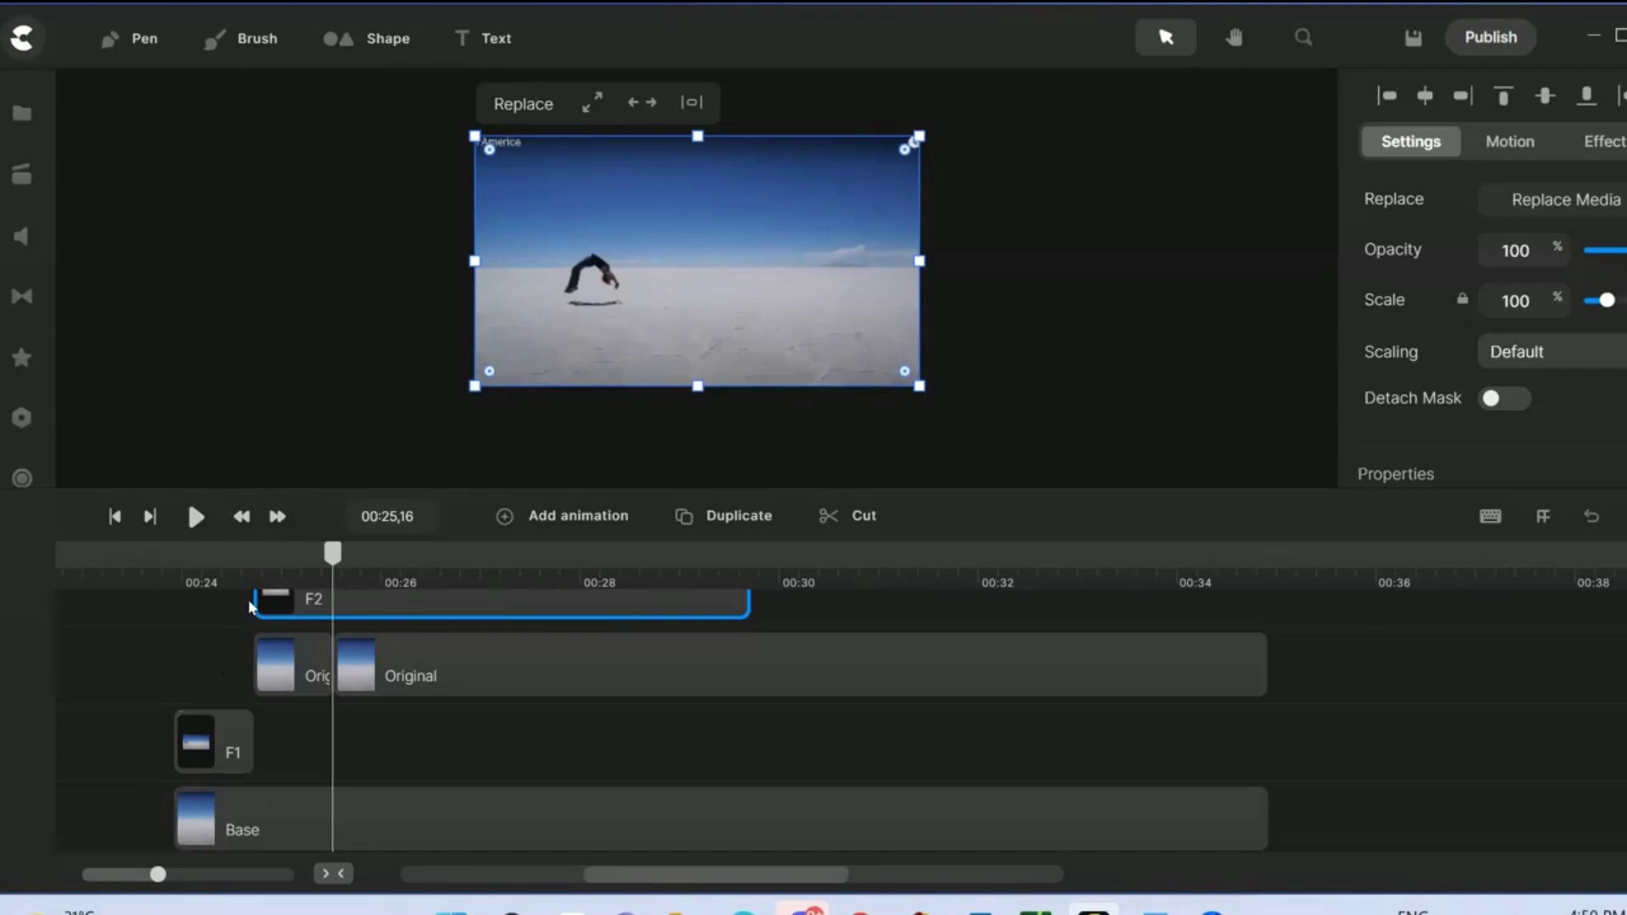
scroll(763, 712, up, 2)
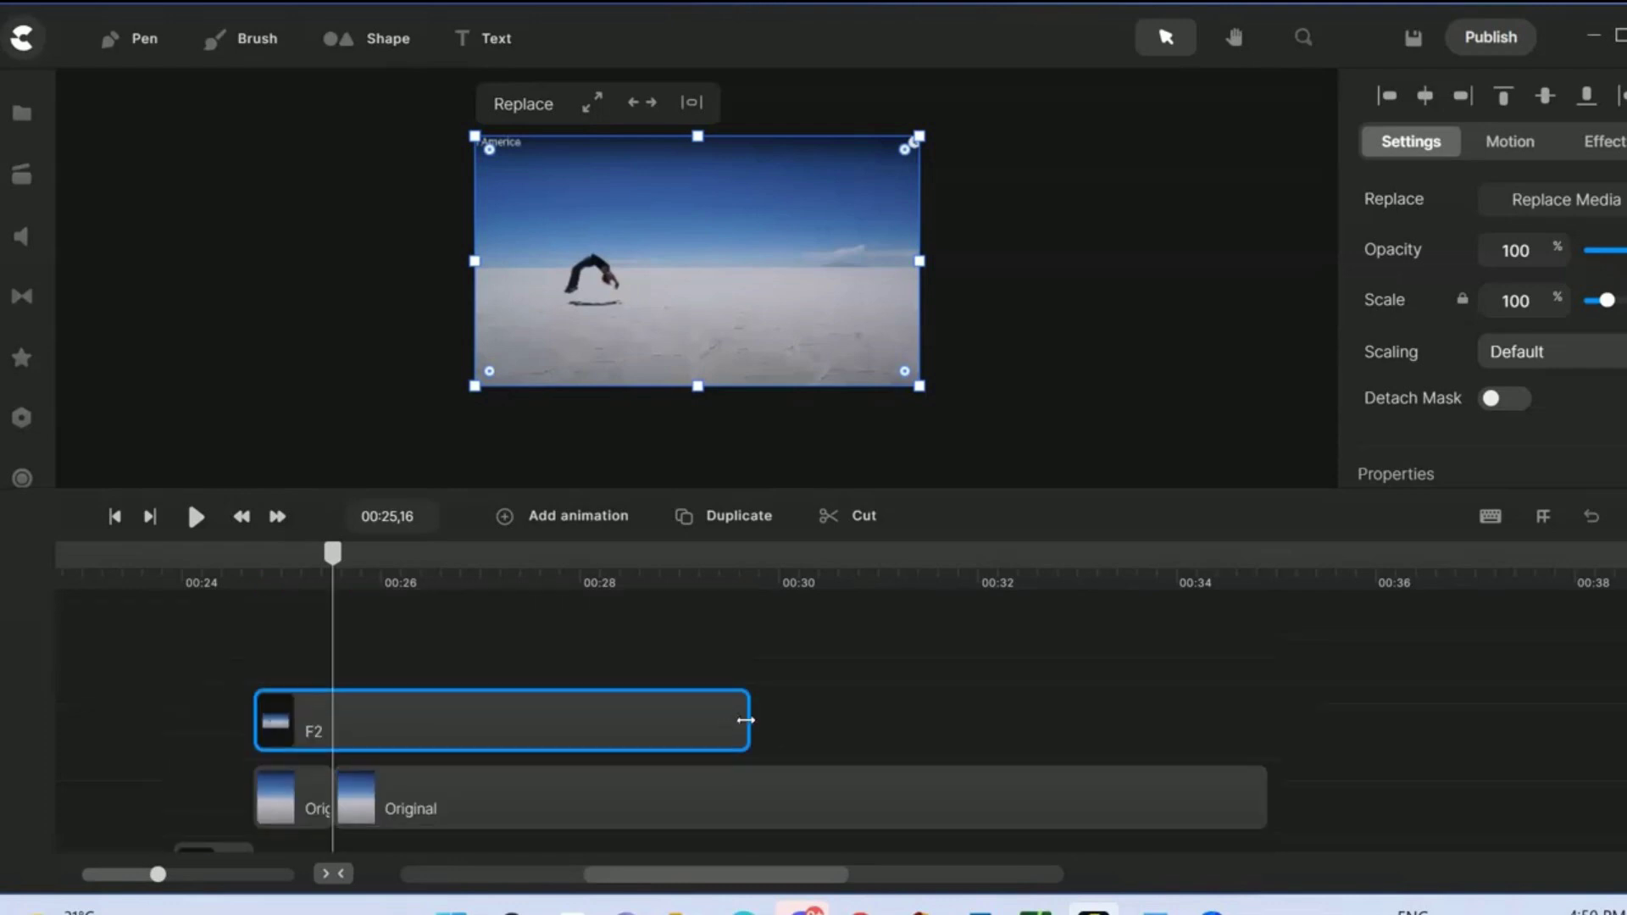
drag(746, 720, 333, 749)
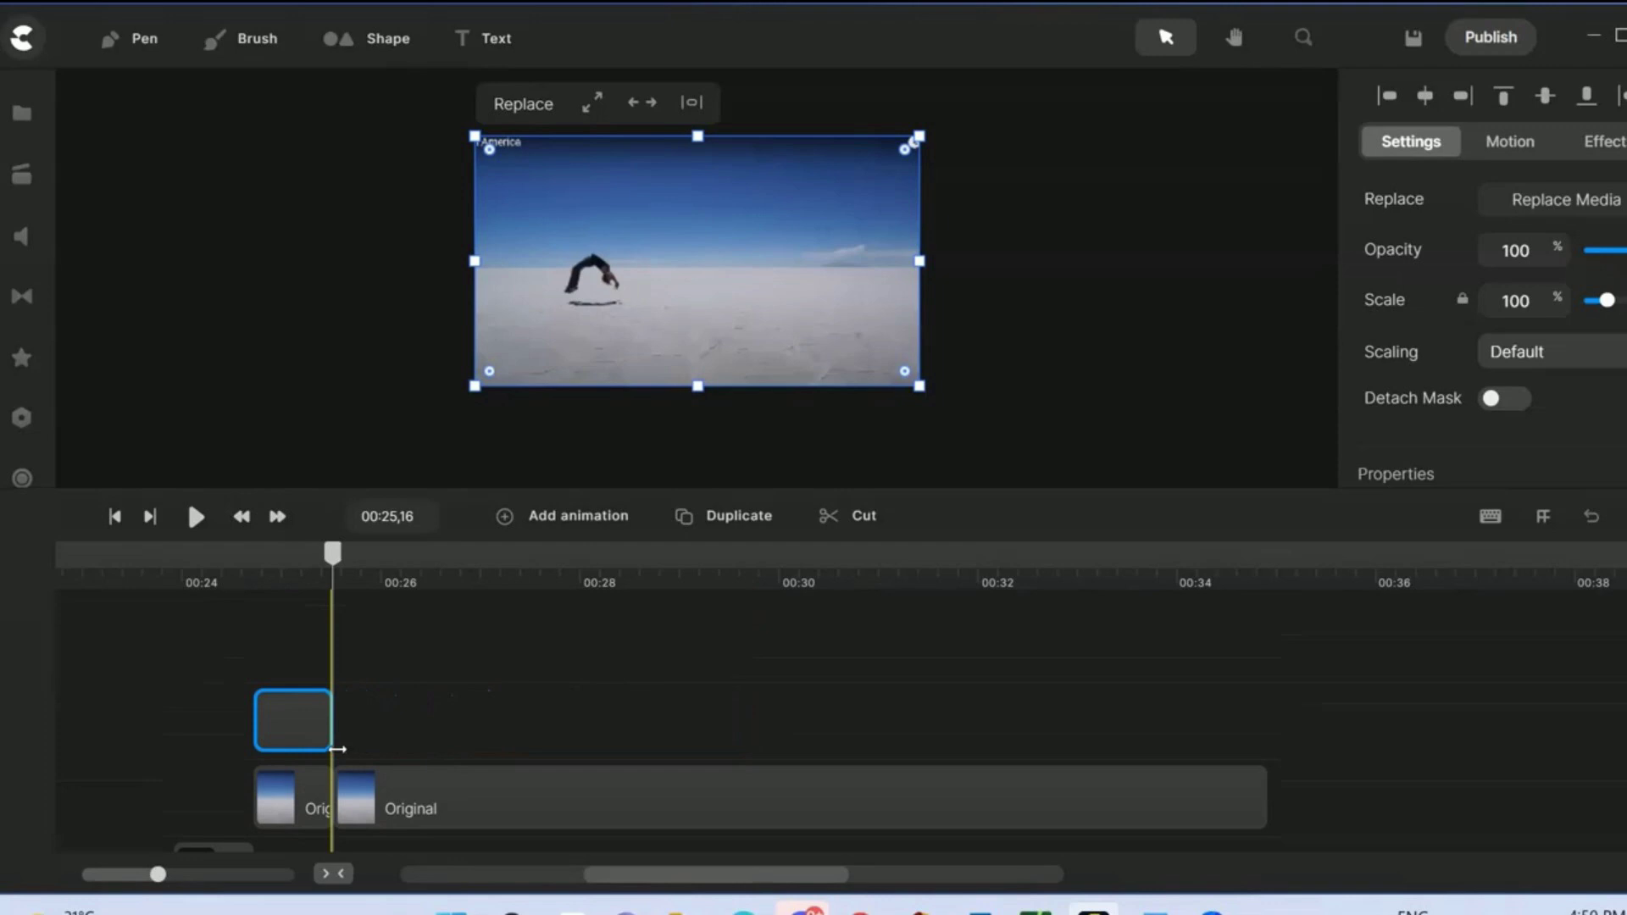
click(296, 807)
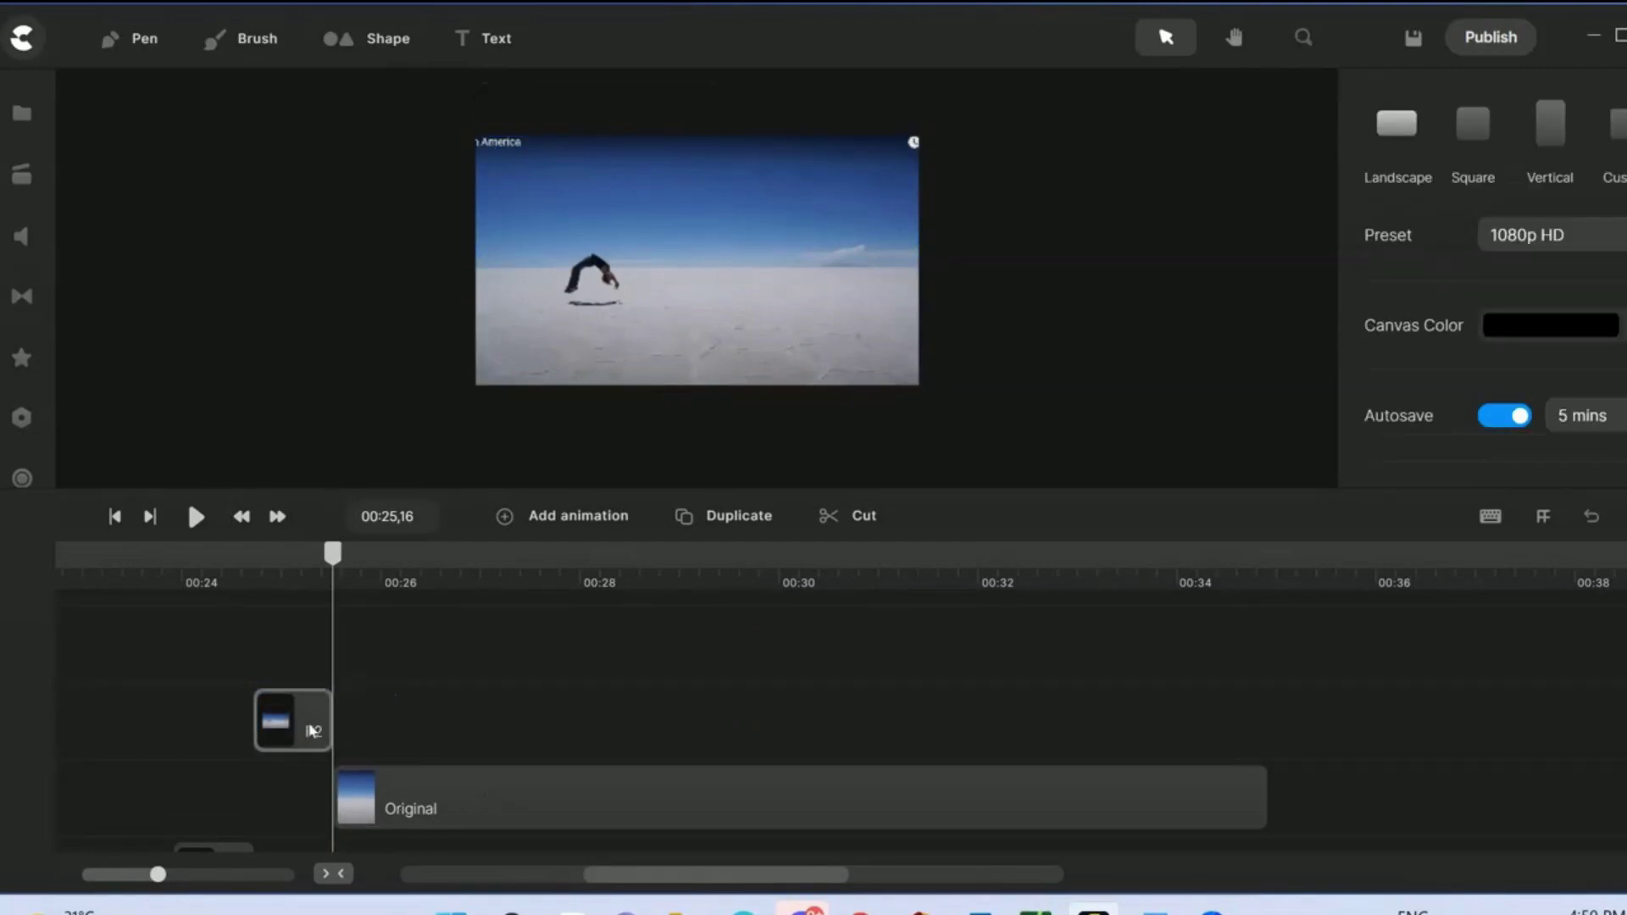
drag(313, 726, 305, 810)
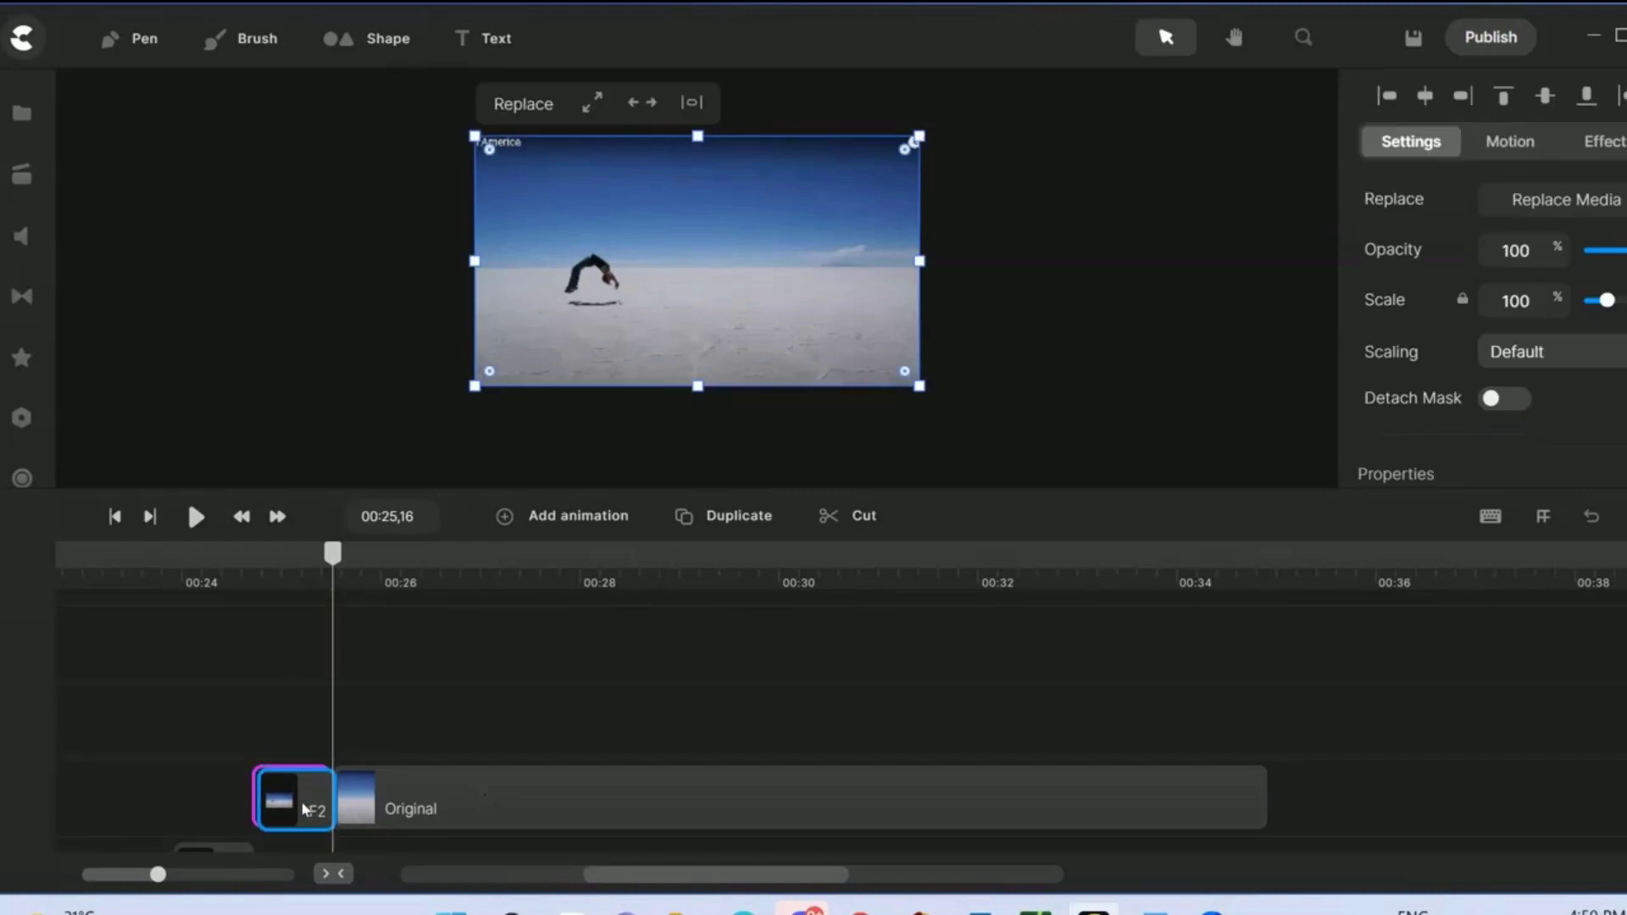
Move Original to the track above F2, then scrub to the next pose at 00:26,09
scroll(394, 816, down, 3)
scroll(494, 709, up, 3)
drag(465, 783, 471, 721)
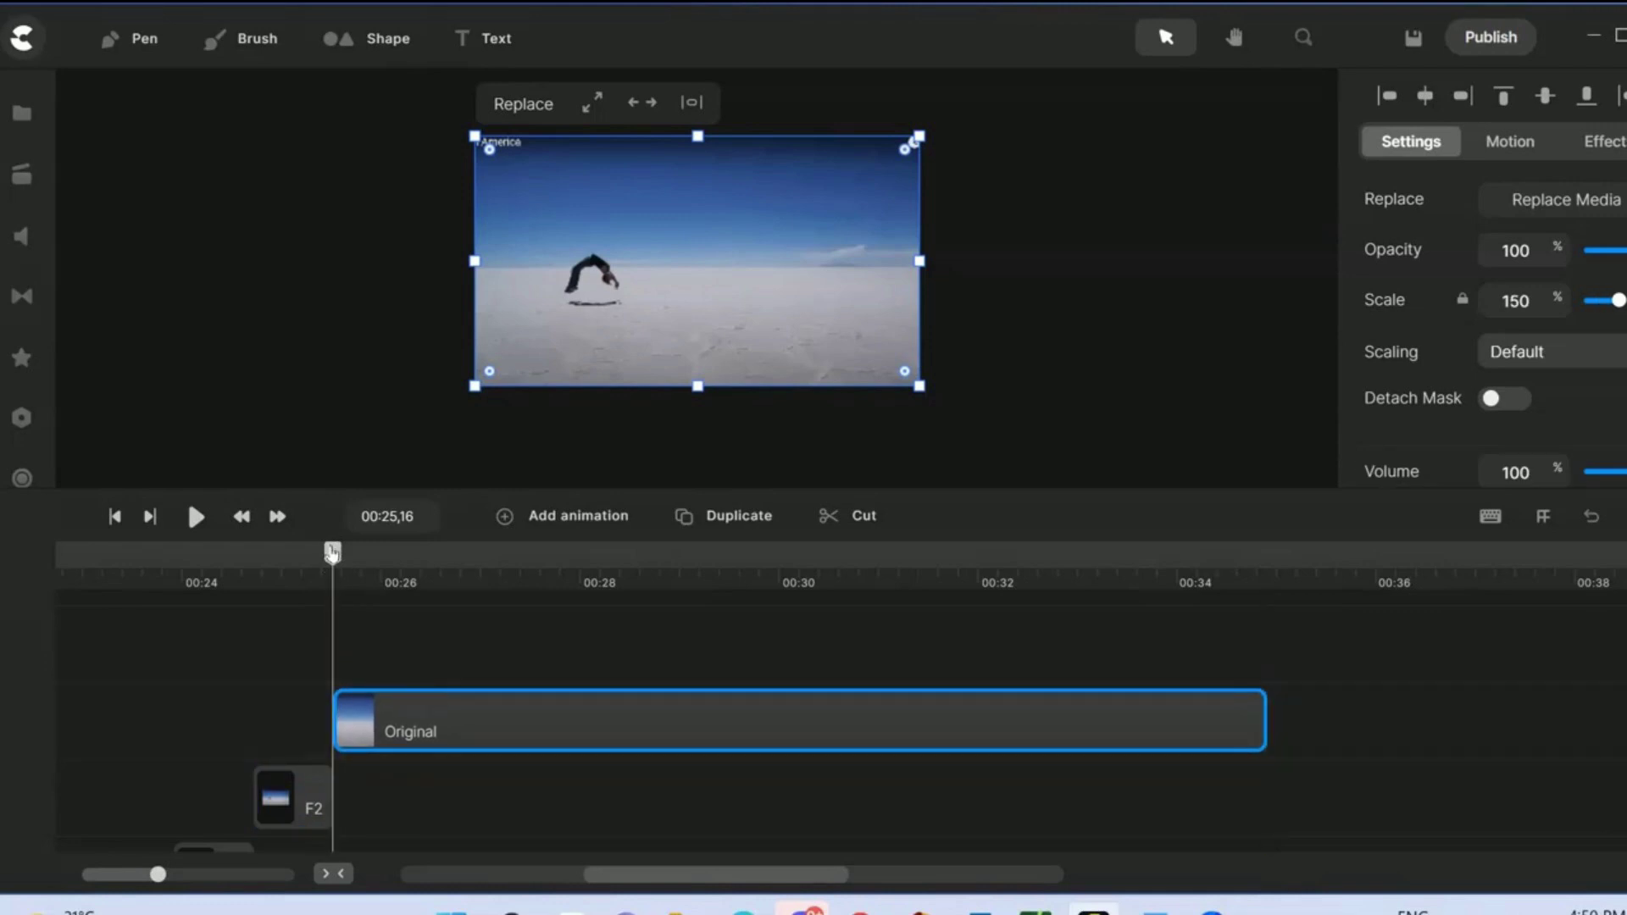
mouse_move(332, 553)
mouse_down()
mouse_move(254, 555)
mouse_move(341, 579)
mouse_up()
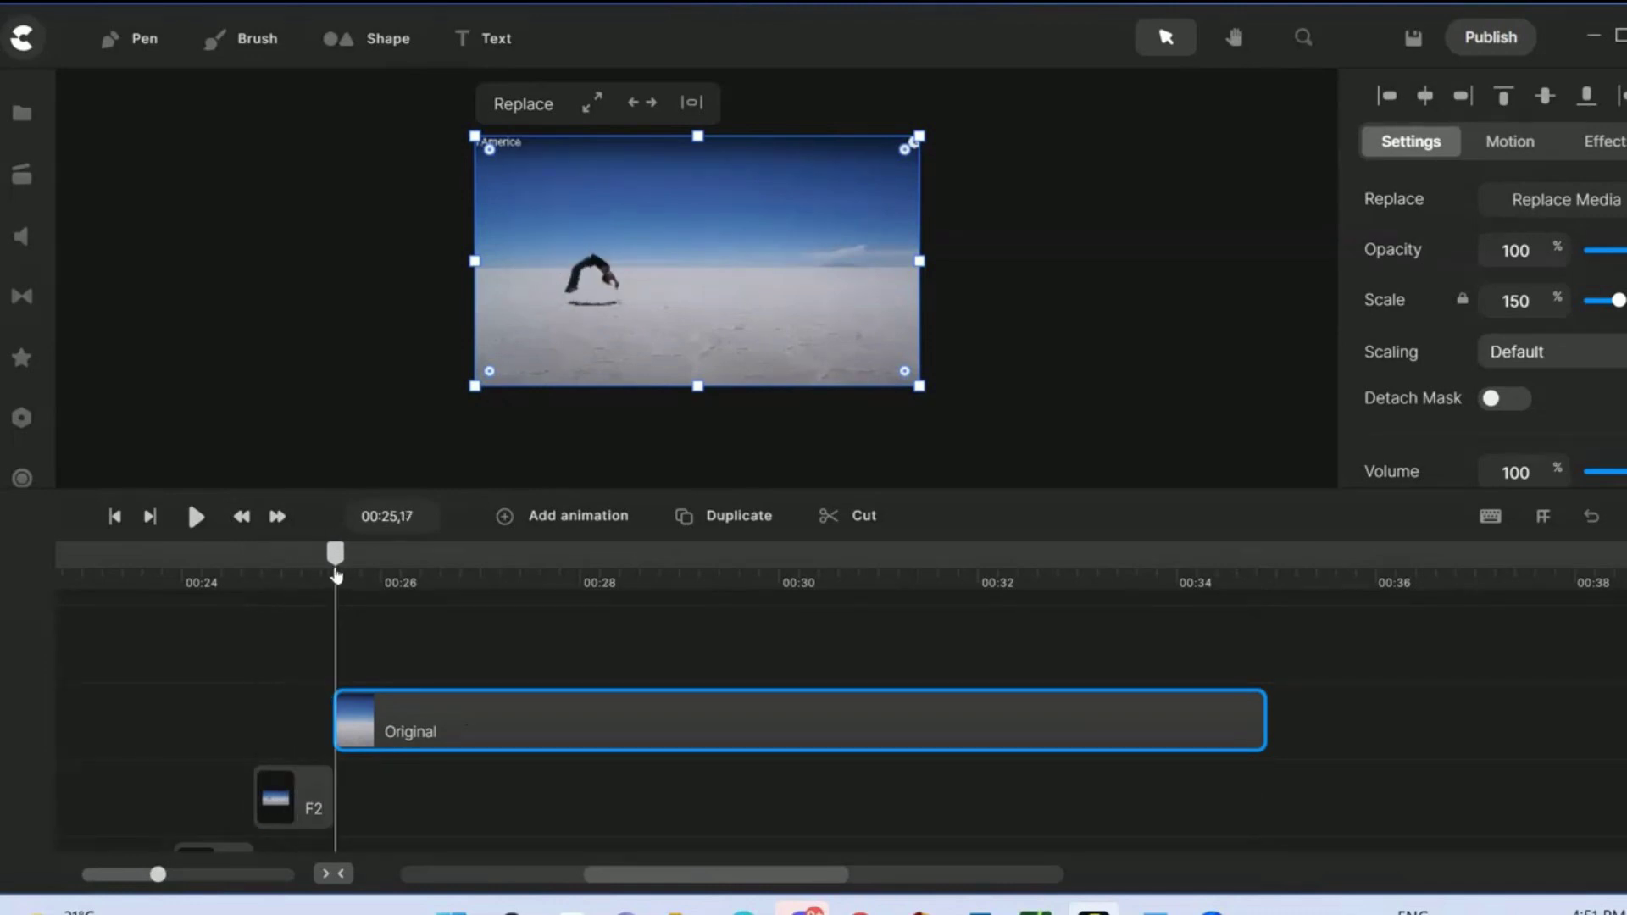
drag(335, 553, 412, 553)
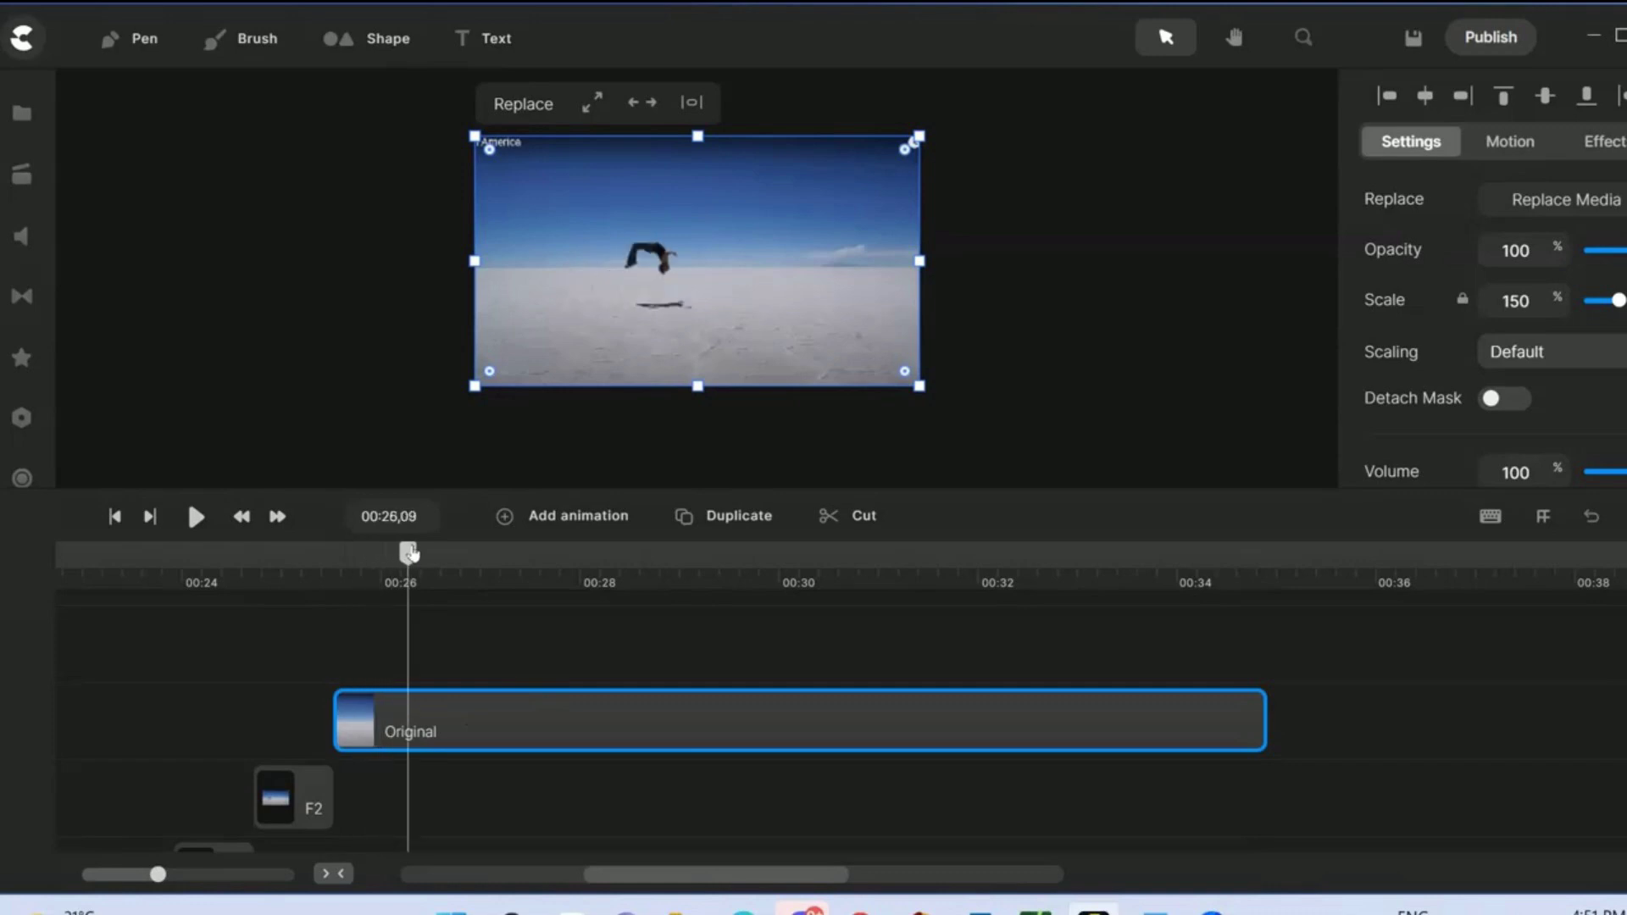
Capture a snapshot of the Original clip's frame at 00:26,09 and split the clip there
right_click(463, 725)
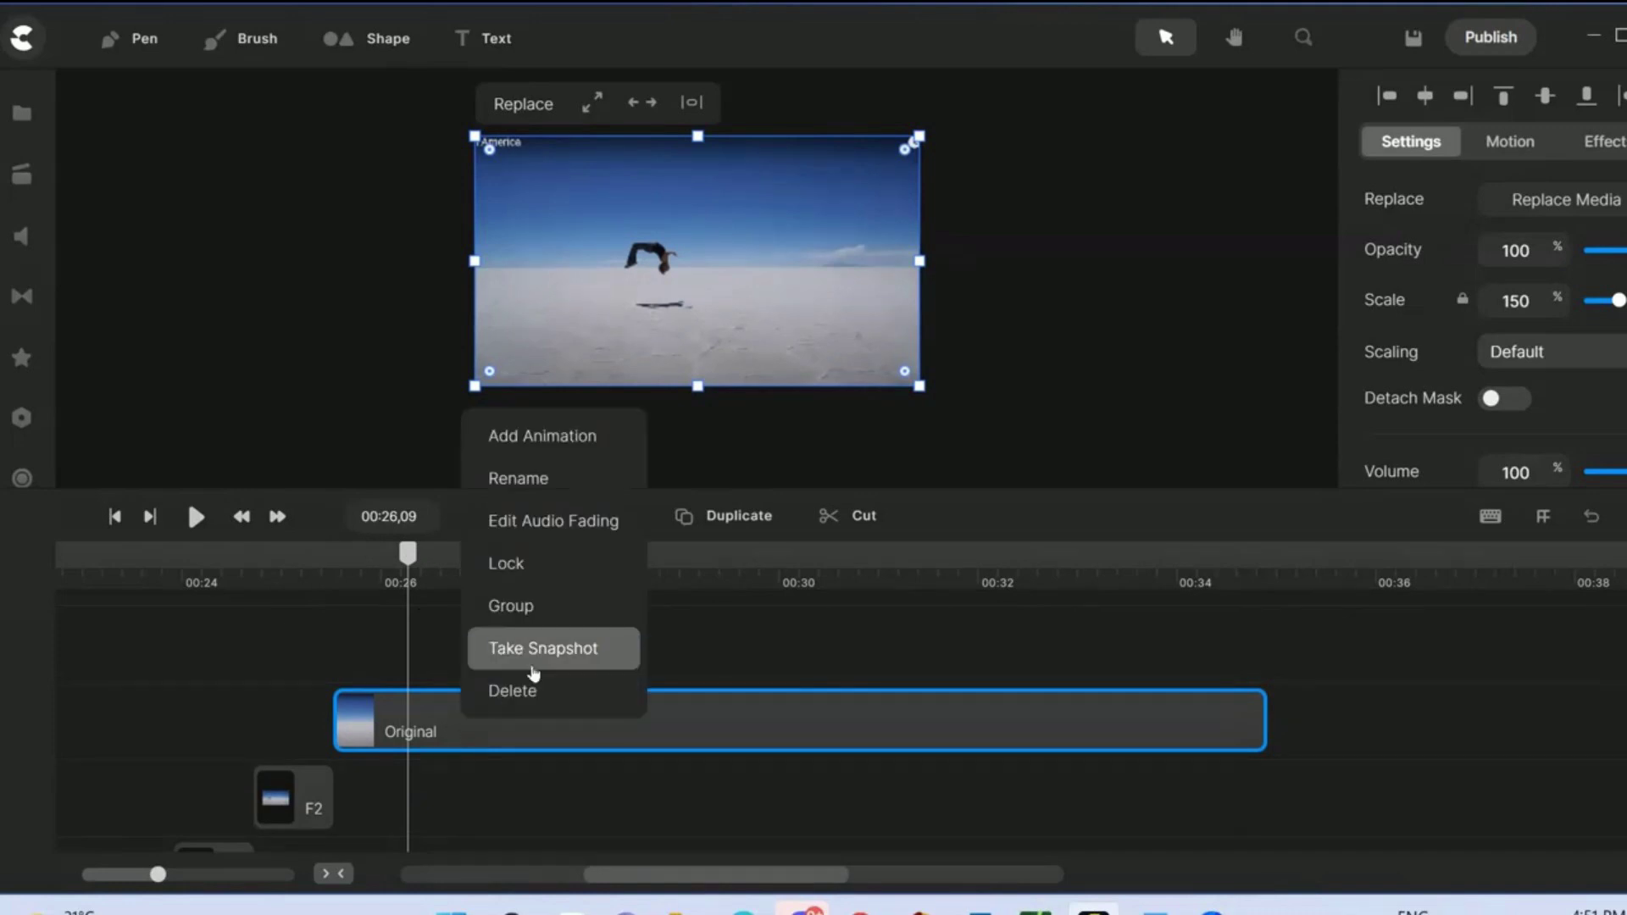
click(560, 651)
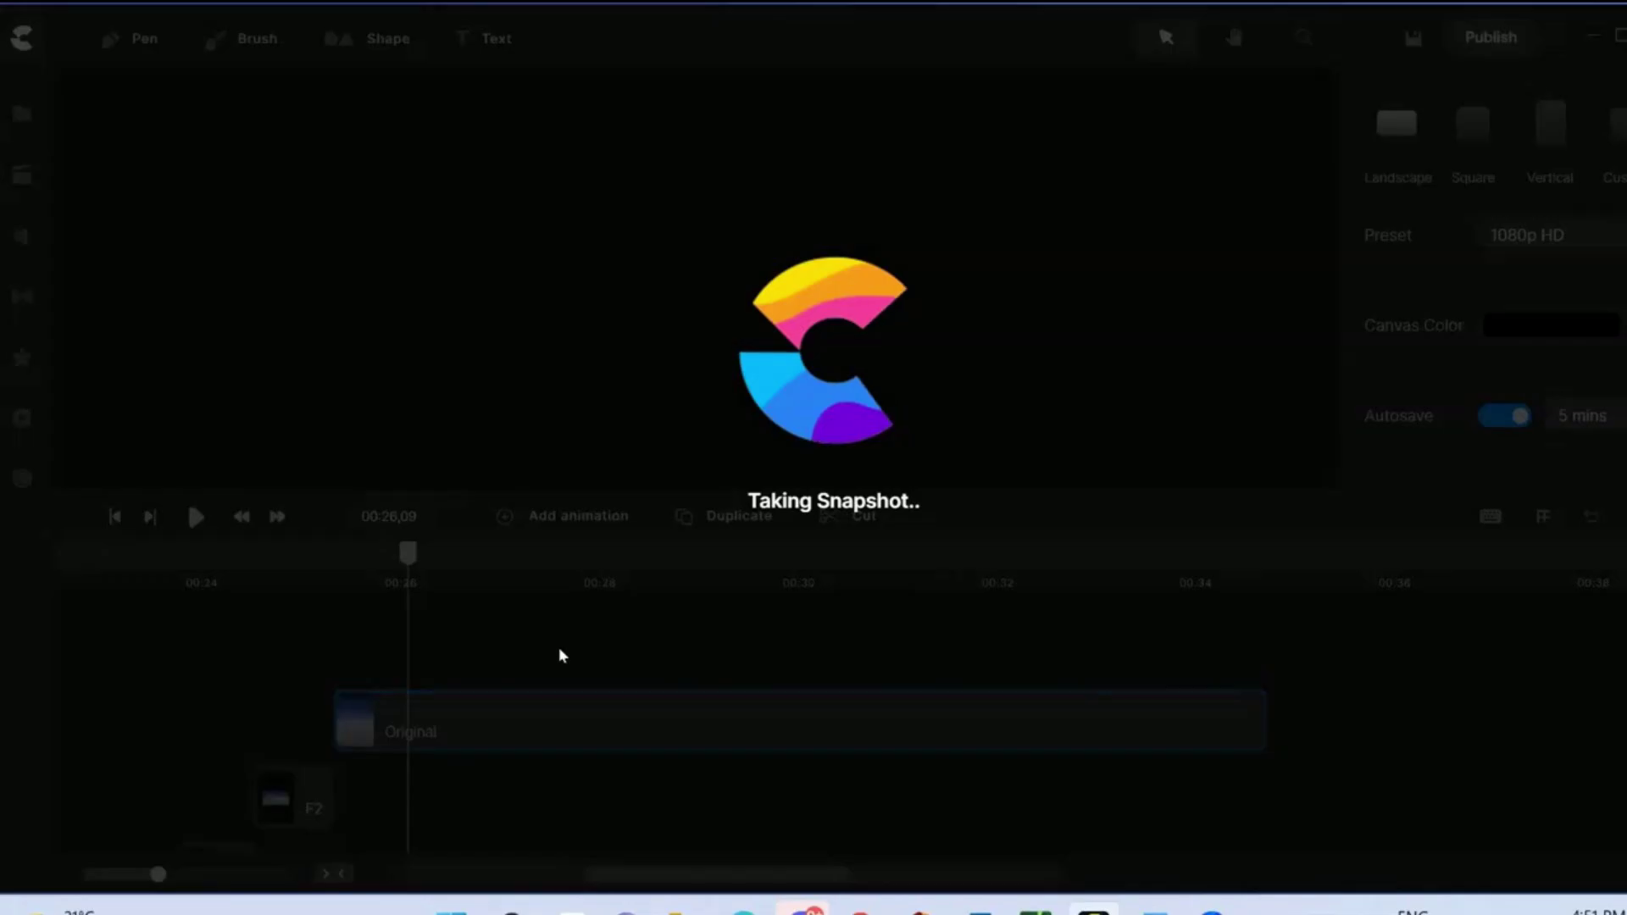
click(462, 724)
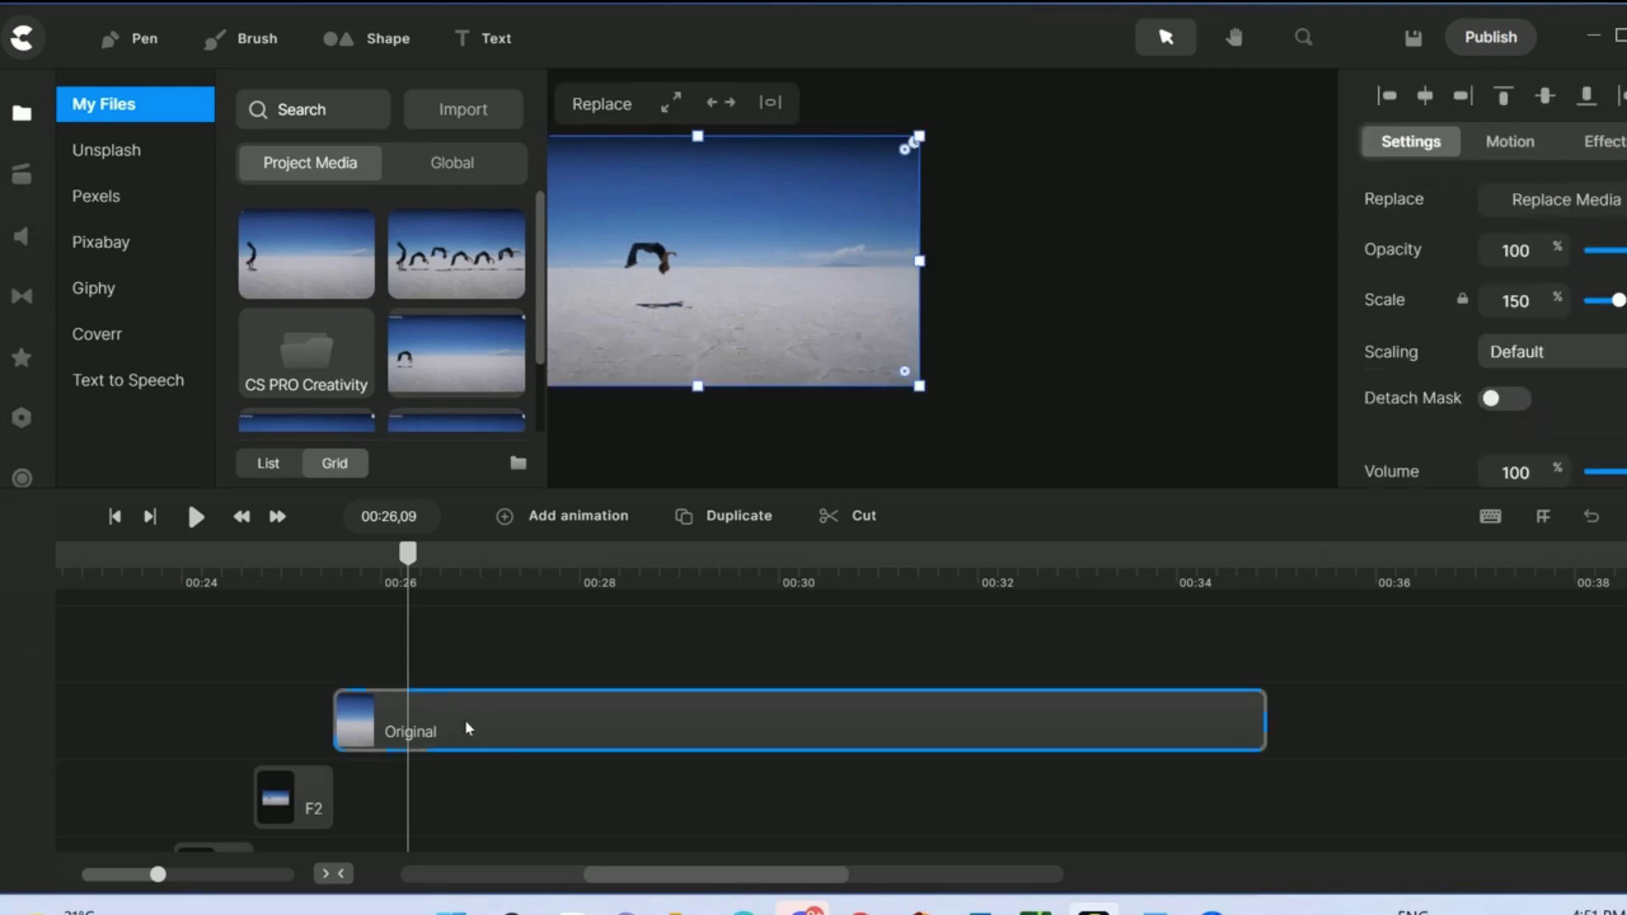
click(828, 517)
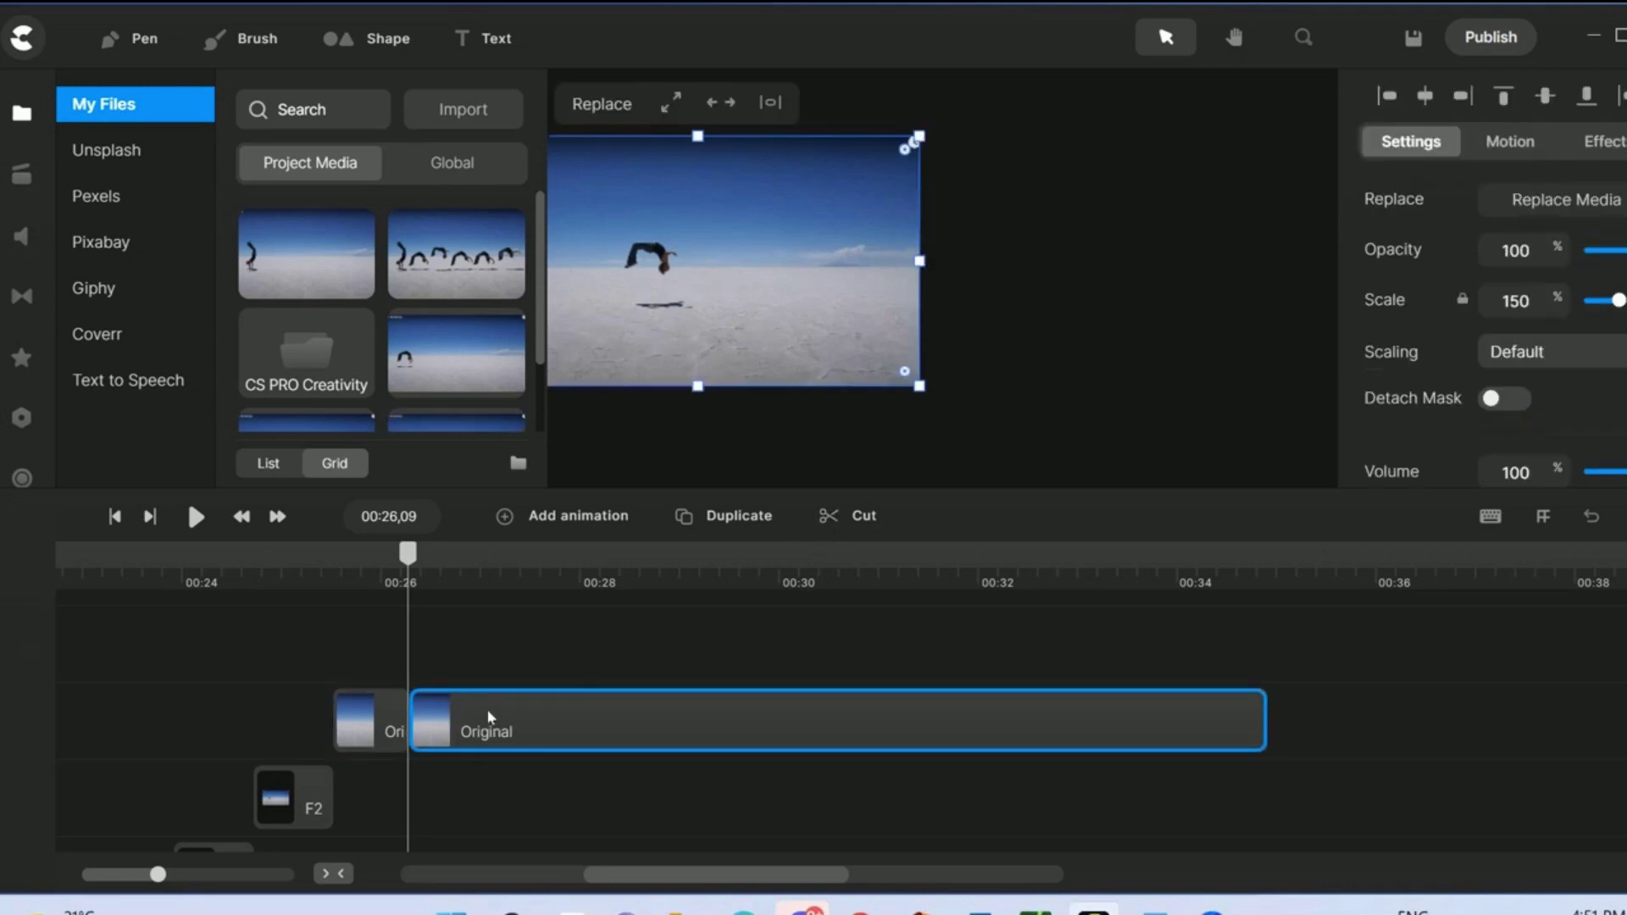
Rename the newest backflip snapshot in the media library to F3
drag(622, 489, 622, 586)
right_click(463, 490)
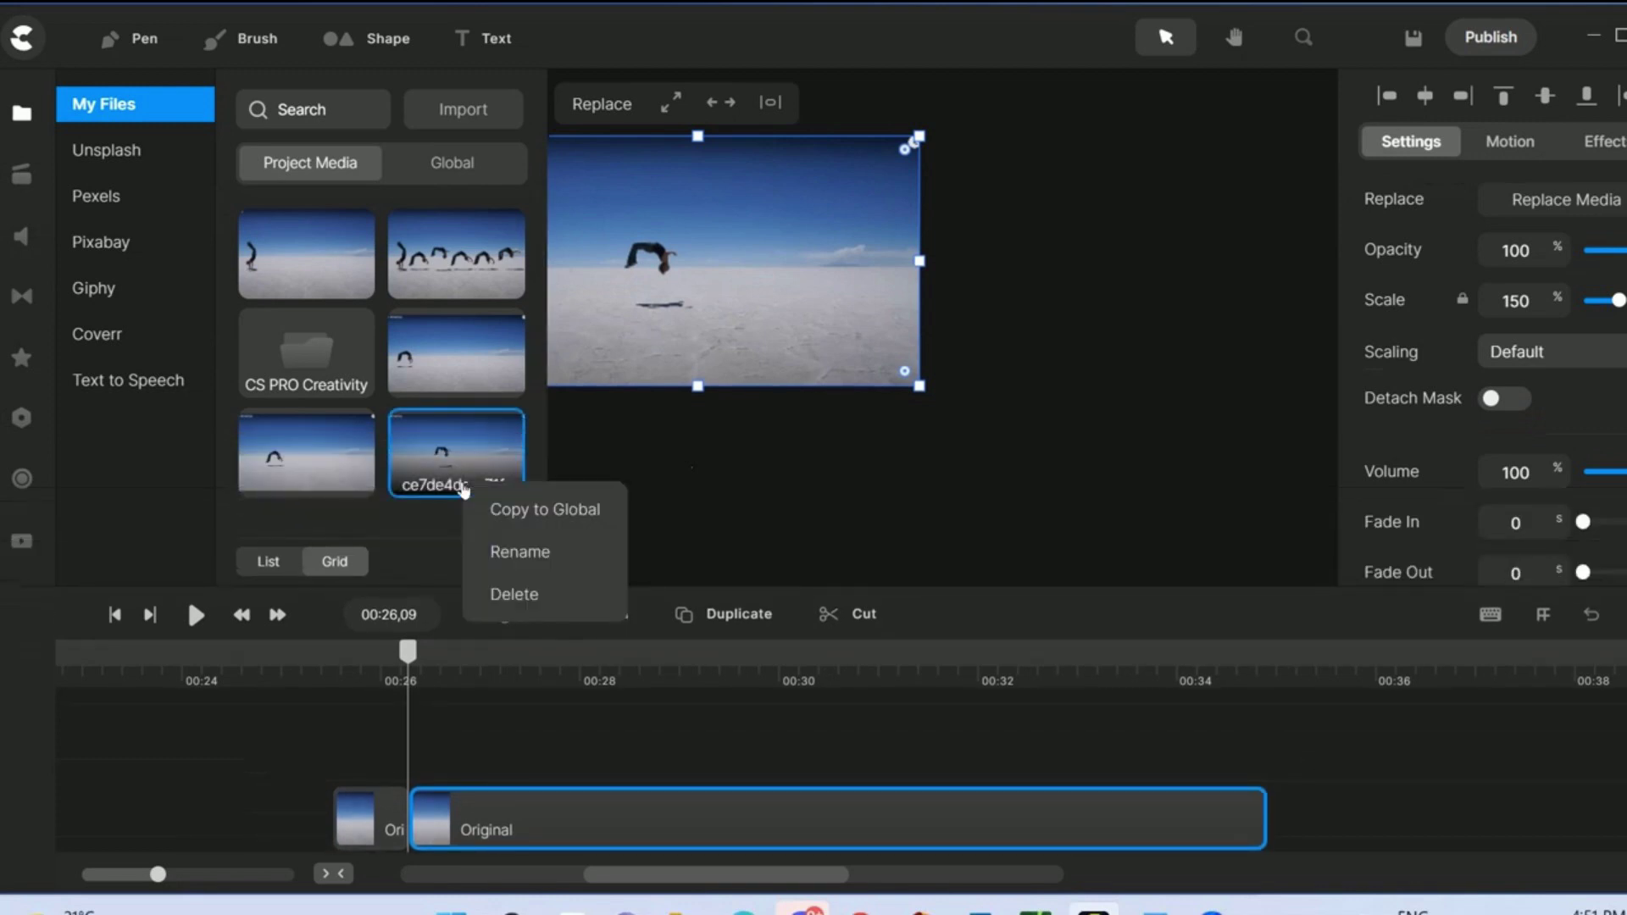
click(545, 552)
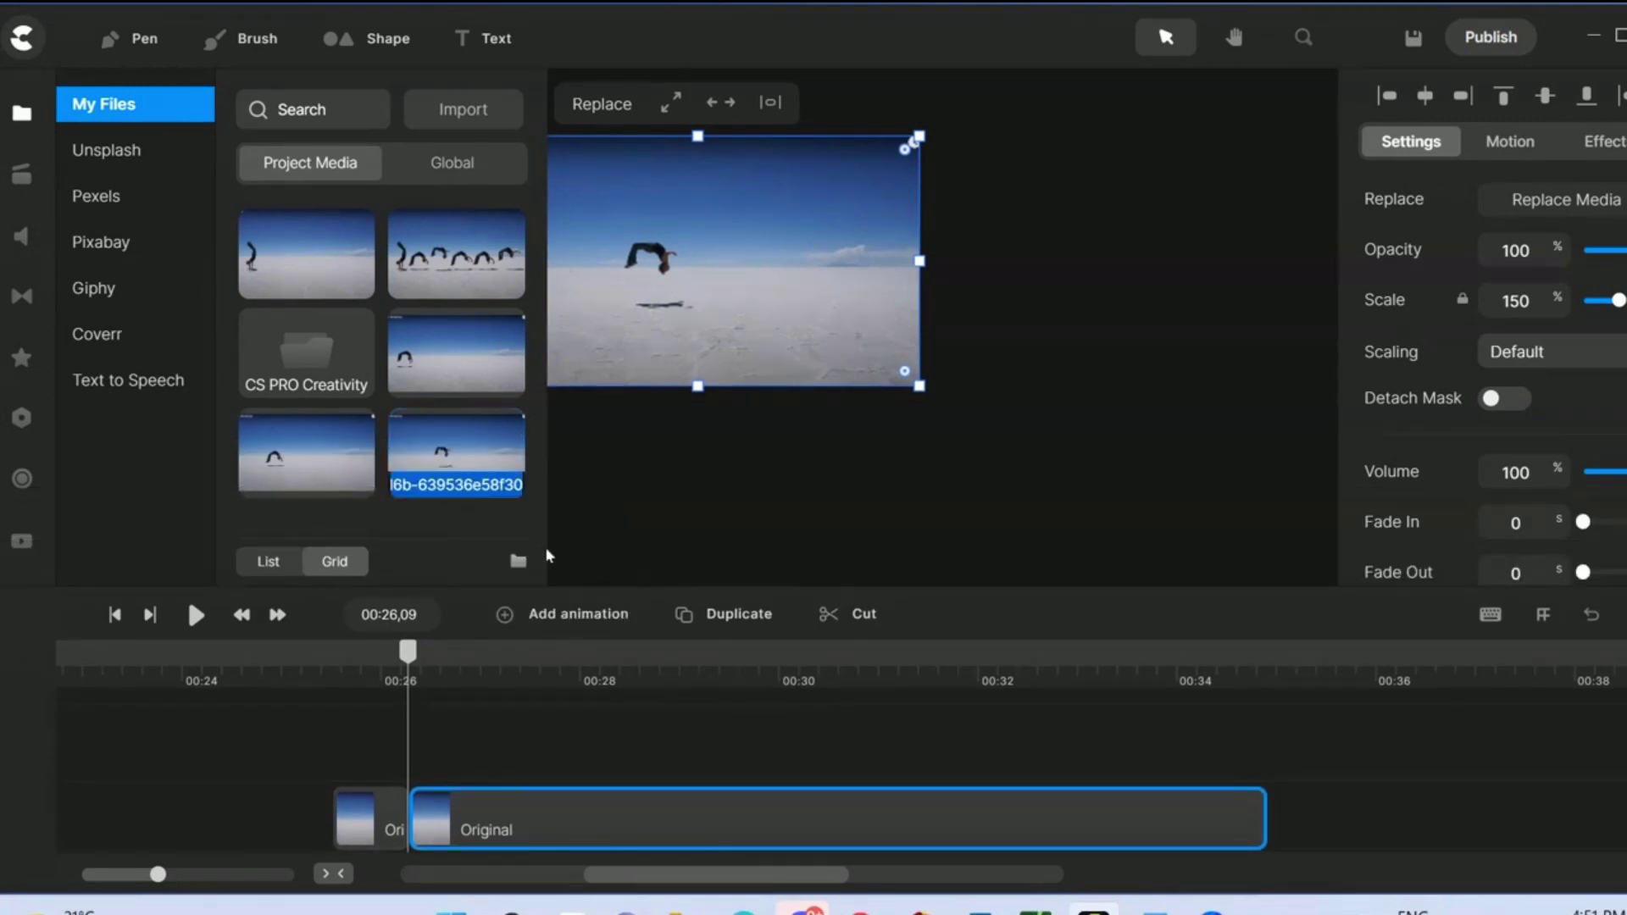
text(F3)
key(Return)
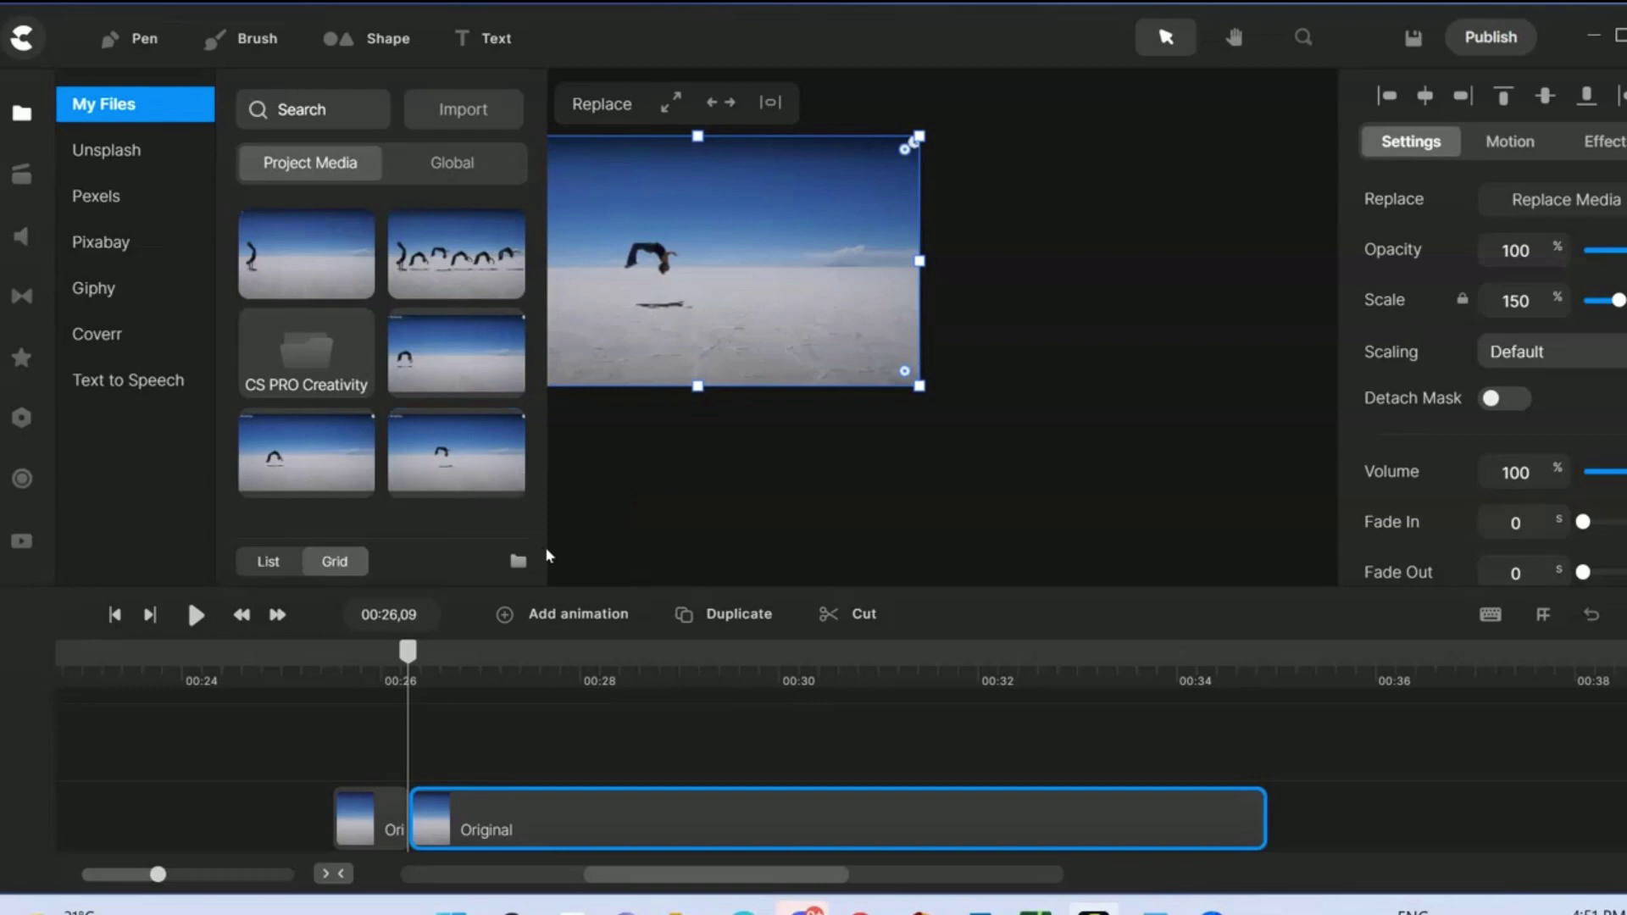
Place the F3 snapshot on a layer above Original at 100% scale with Darken blend mode
drag(465, 465, 604, 324)
click(22, 112)
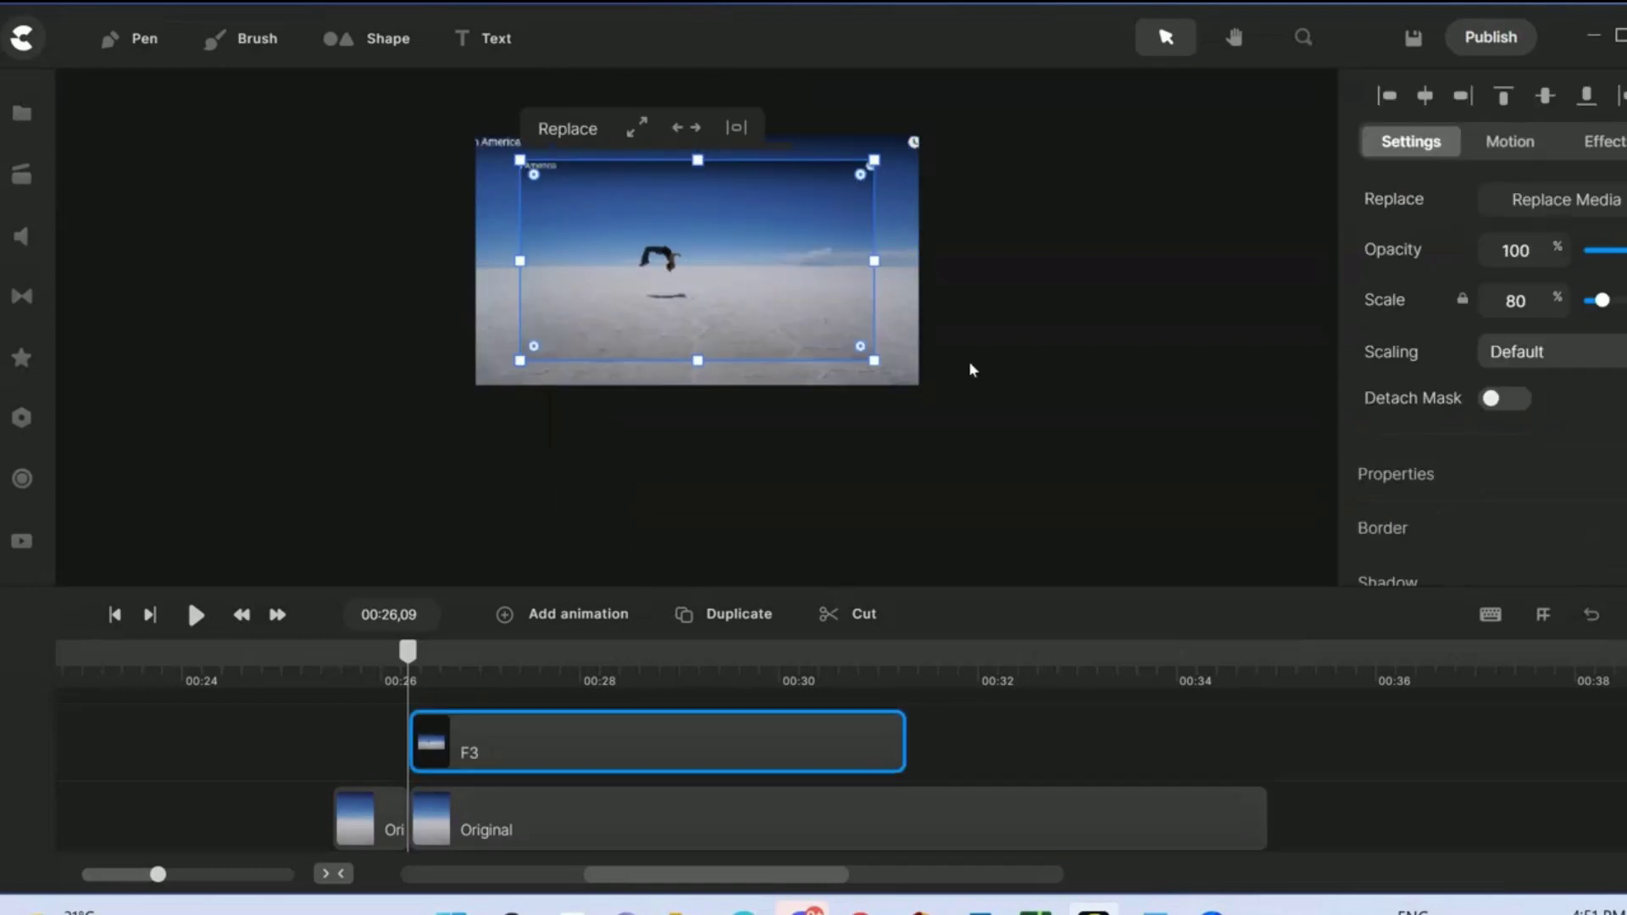
click(637, 129)
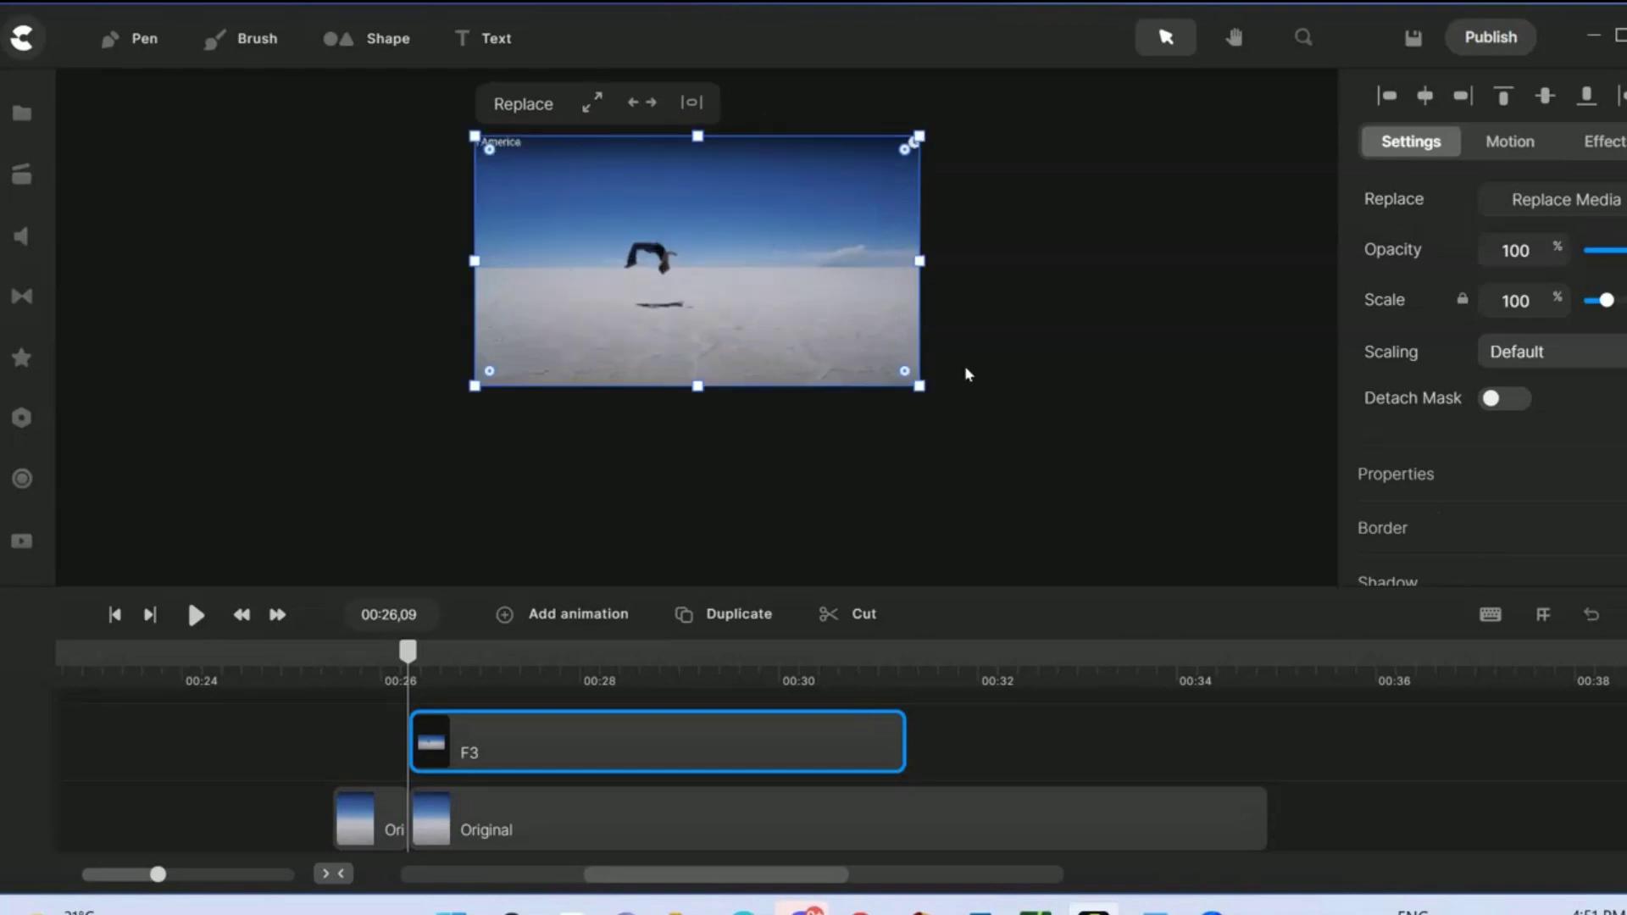
scroll(1456, 546, down, 3)
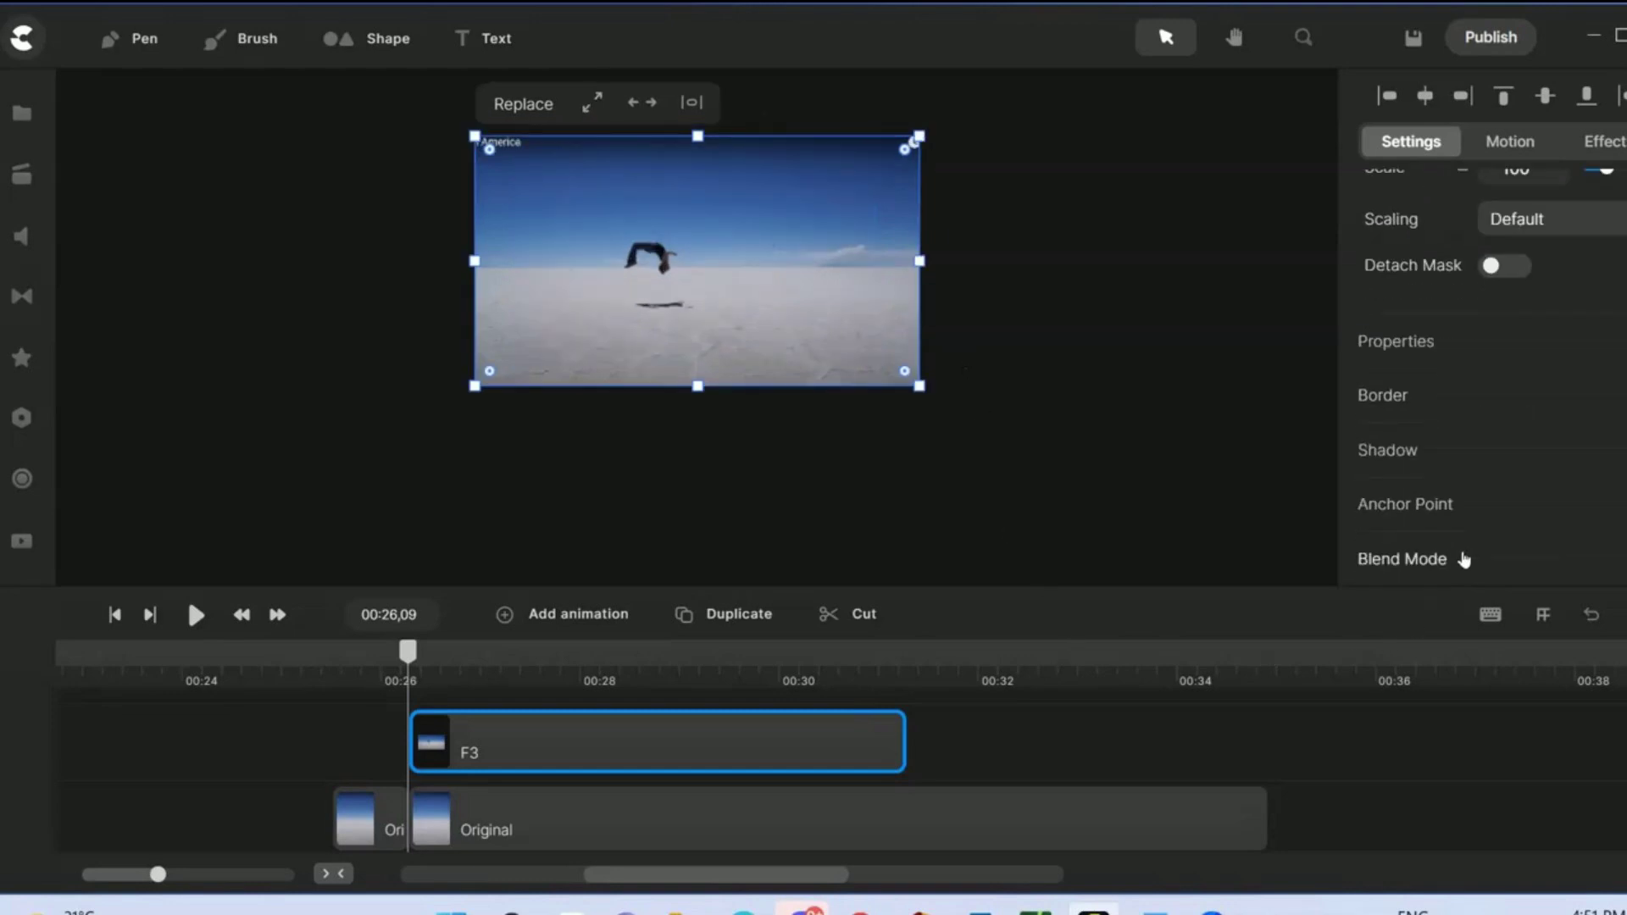
click(1423, 525)
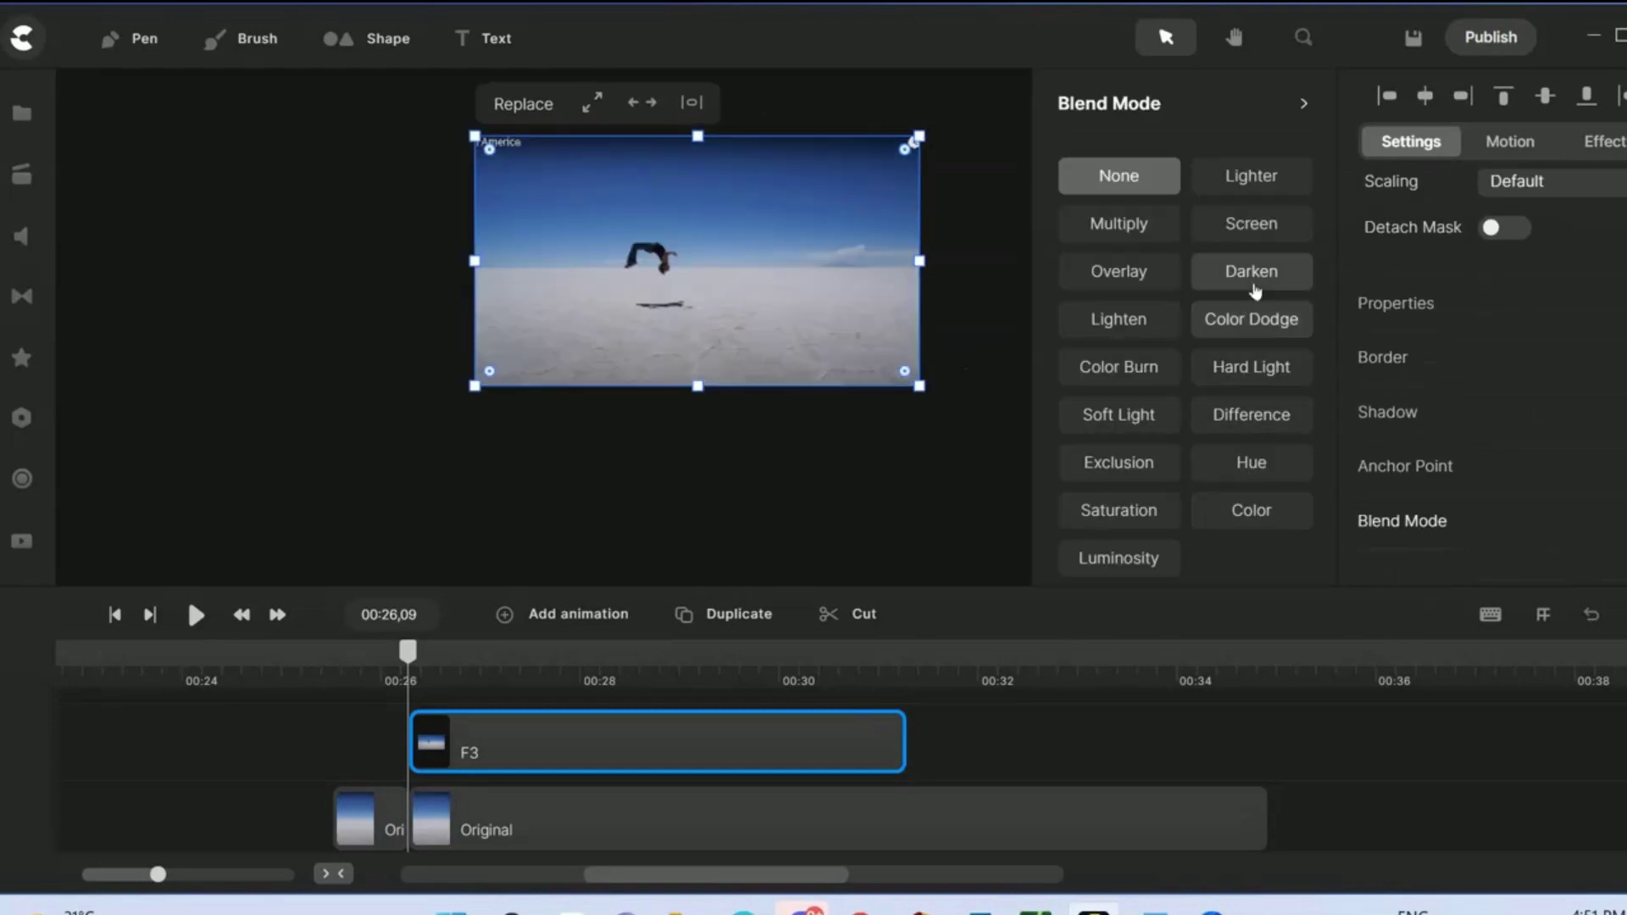
click(1259, 275)
click(822, 502)
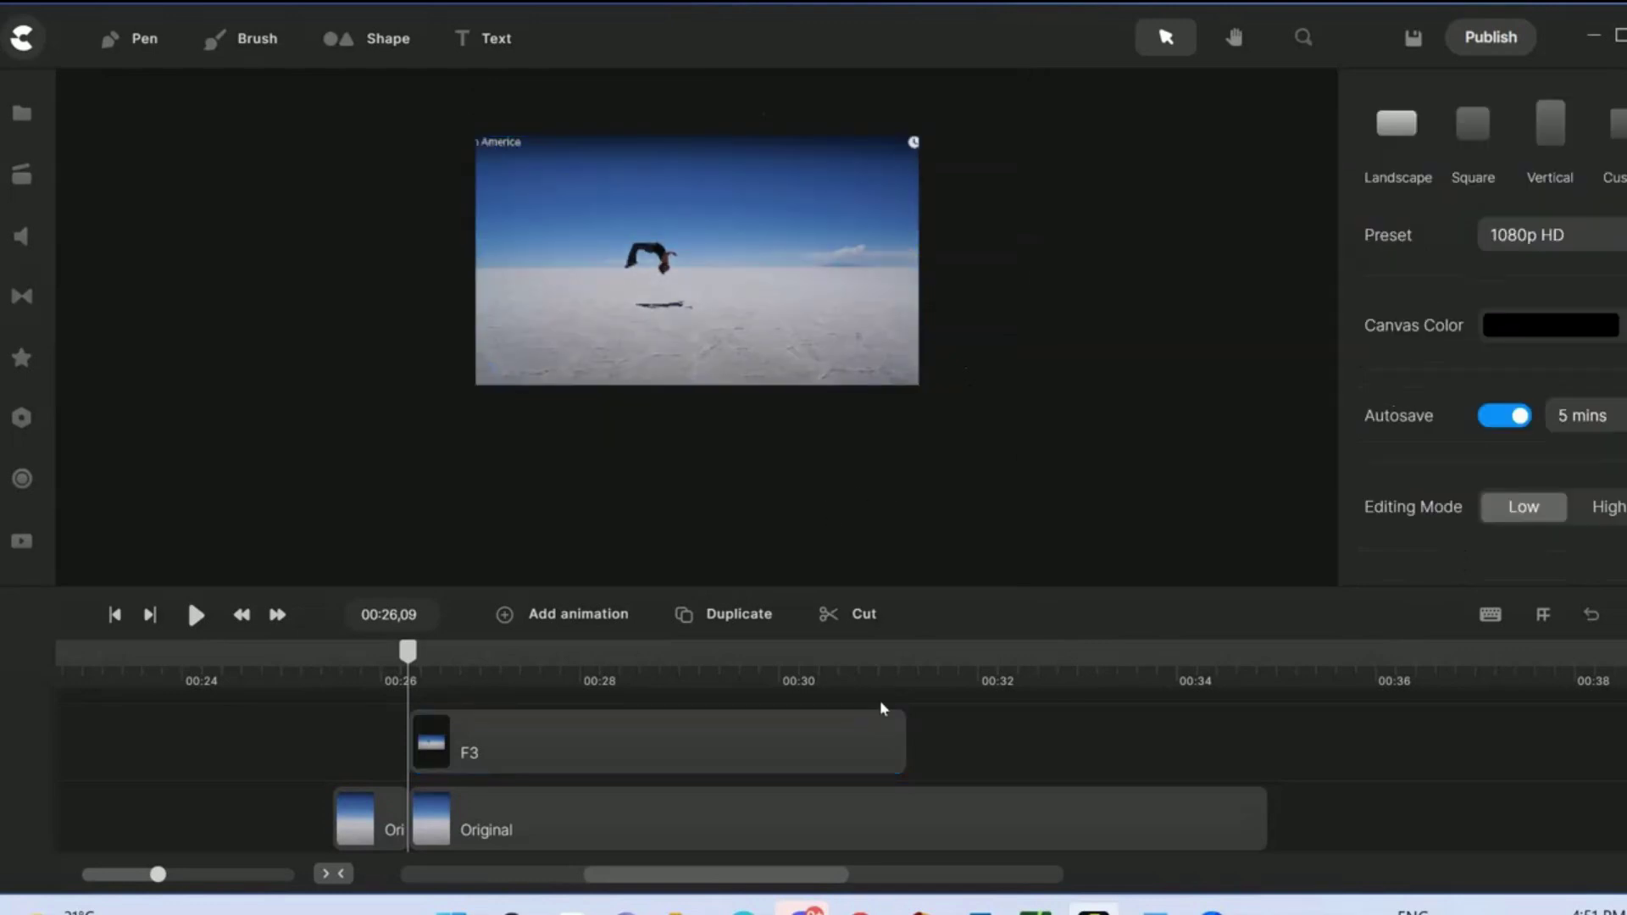
Trim F3 to end at the playhead, delete the leftover Ori piece, and move F3 onto Original's track
drag(784, 757, 712, 767)
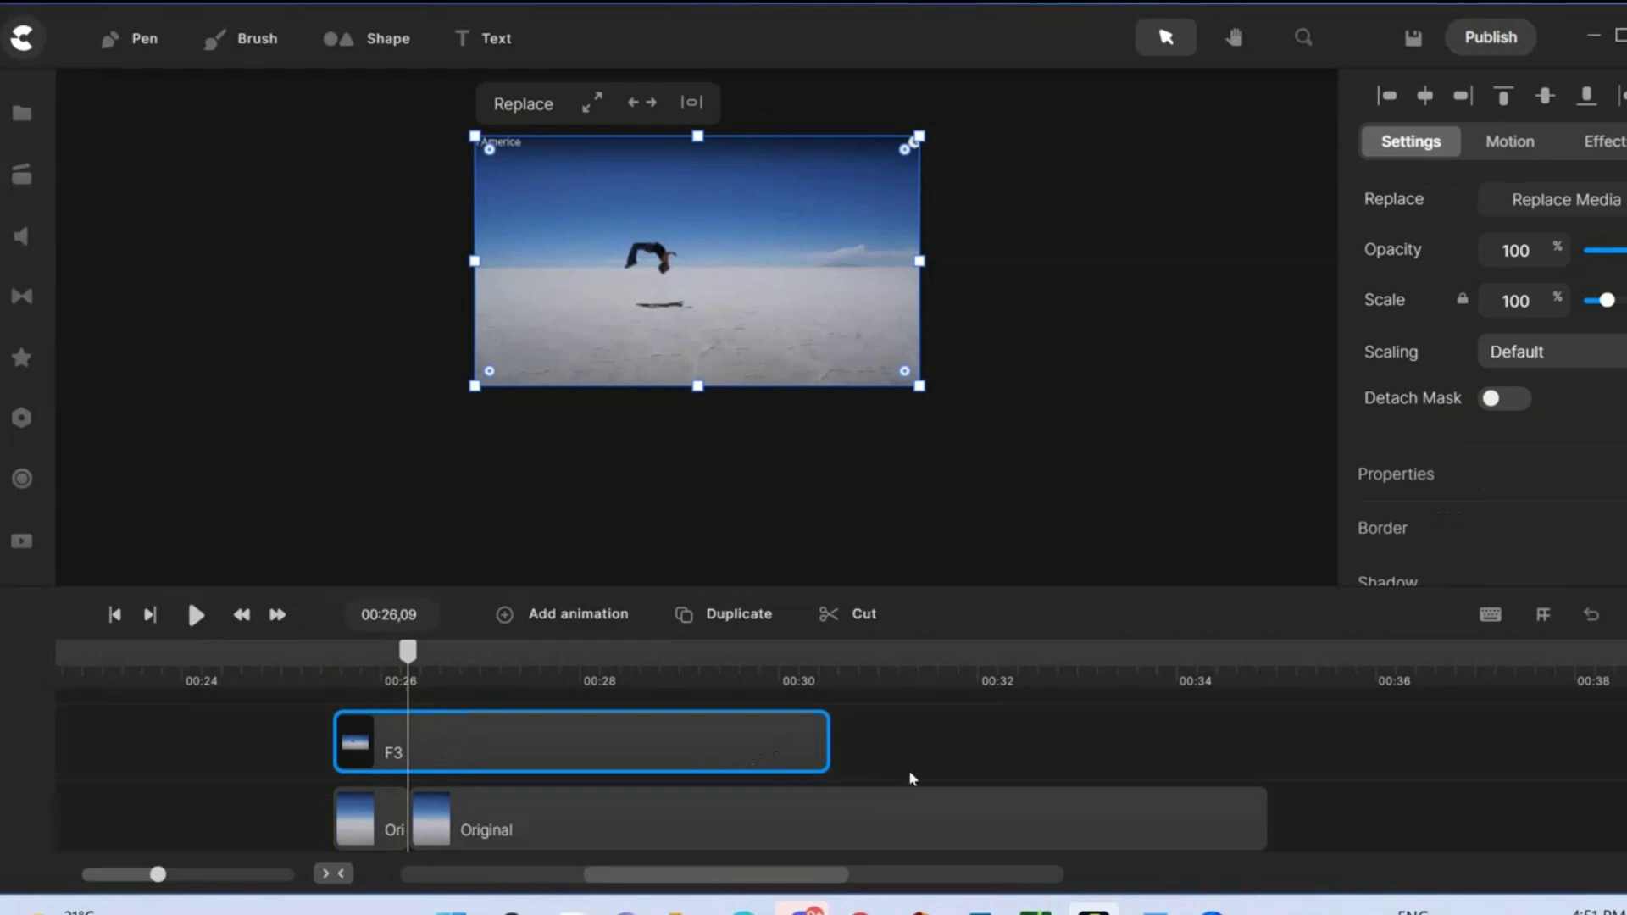
drag(829, 738, 407, 784)
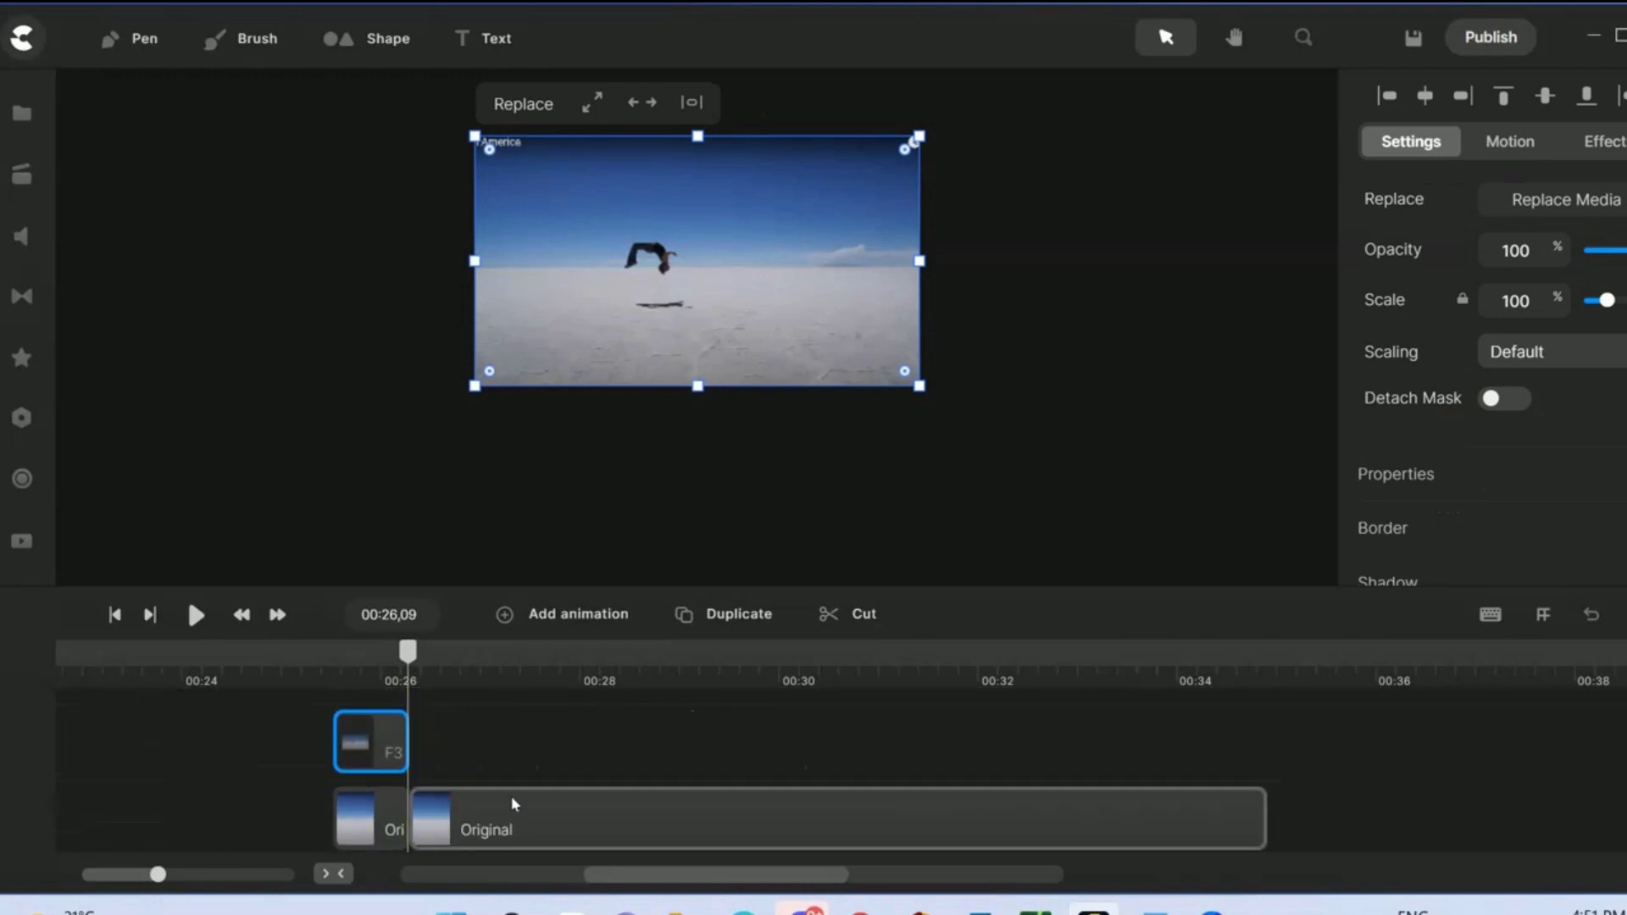
click(375, 829)
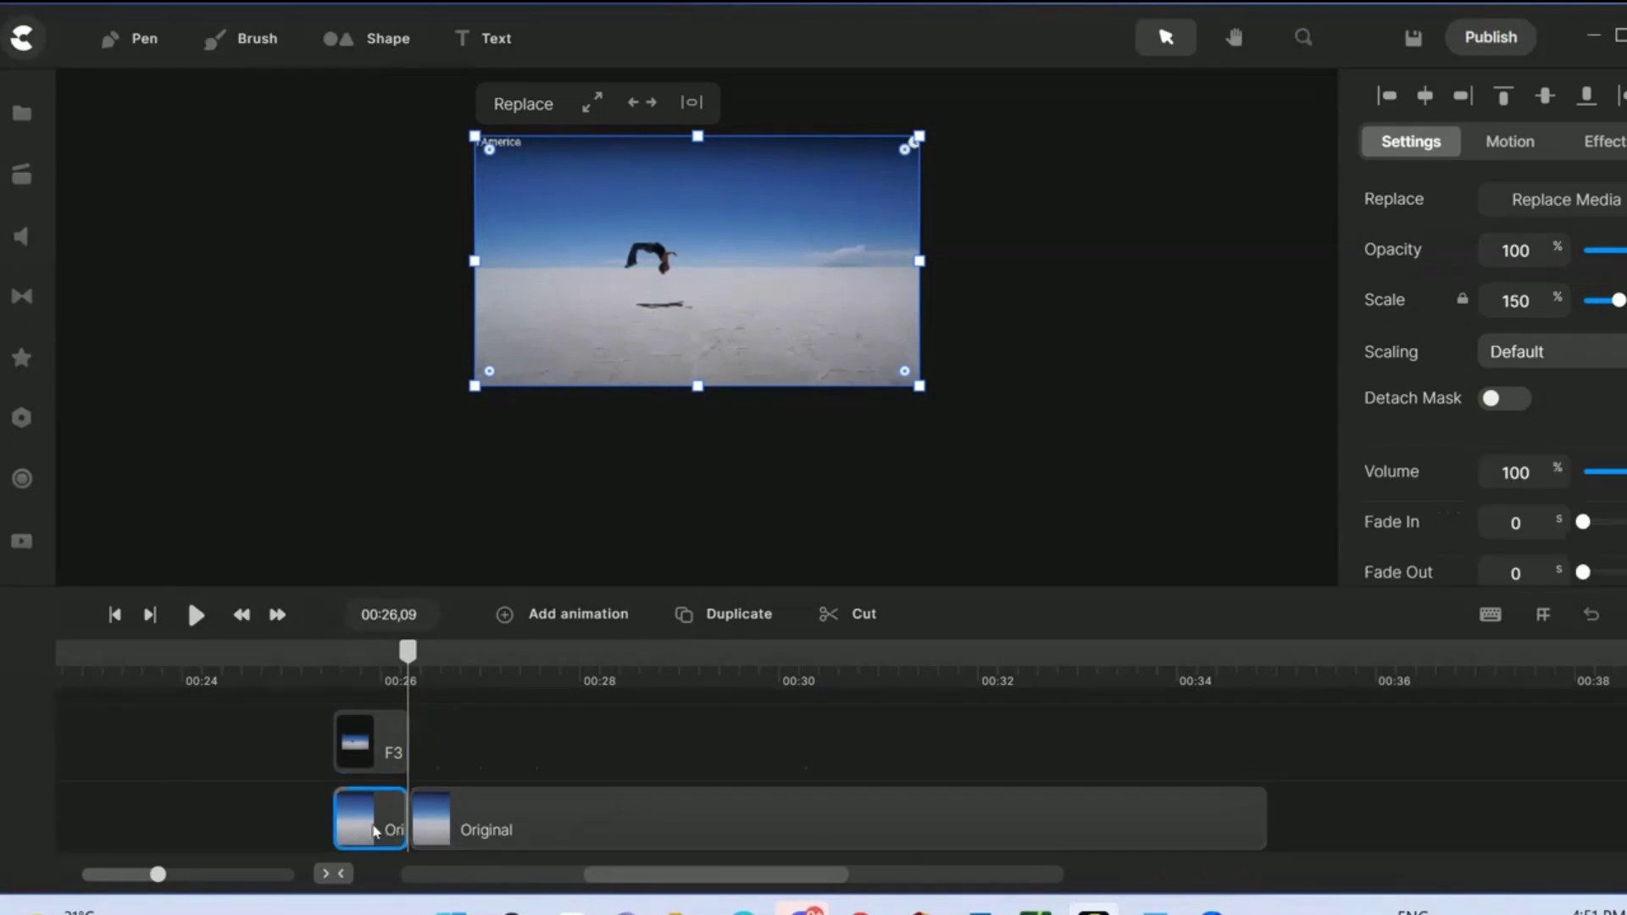
key(Delete)
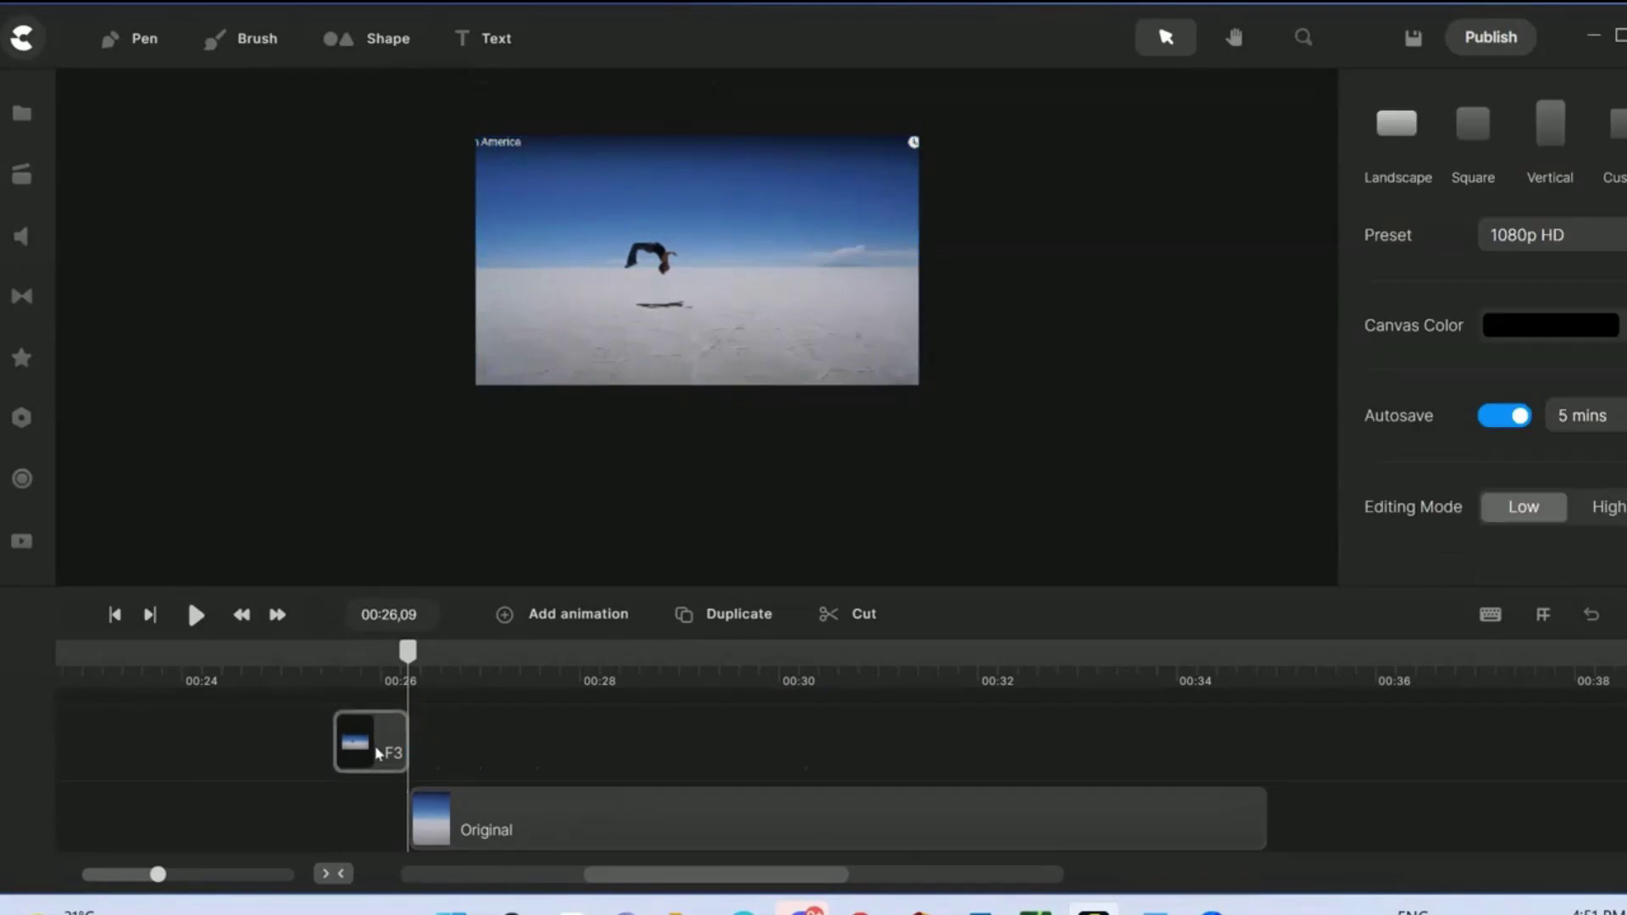
drag(379, 753, 373, 835)
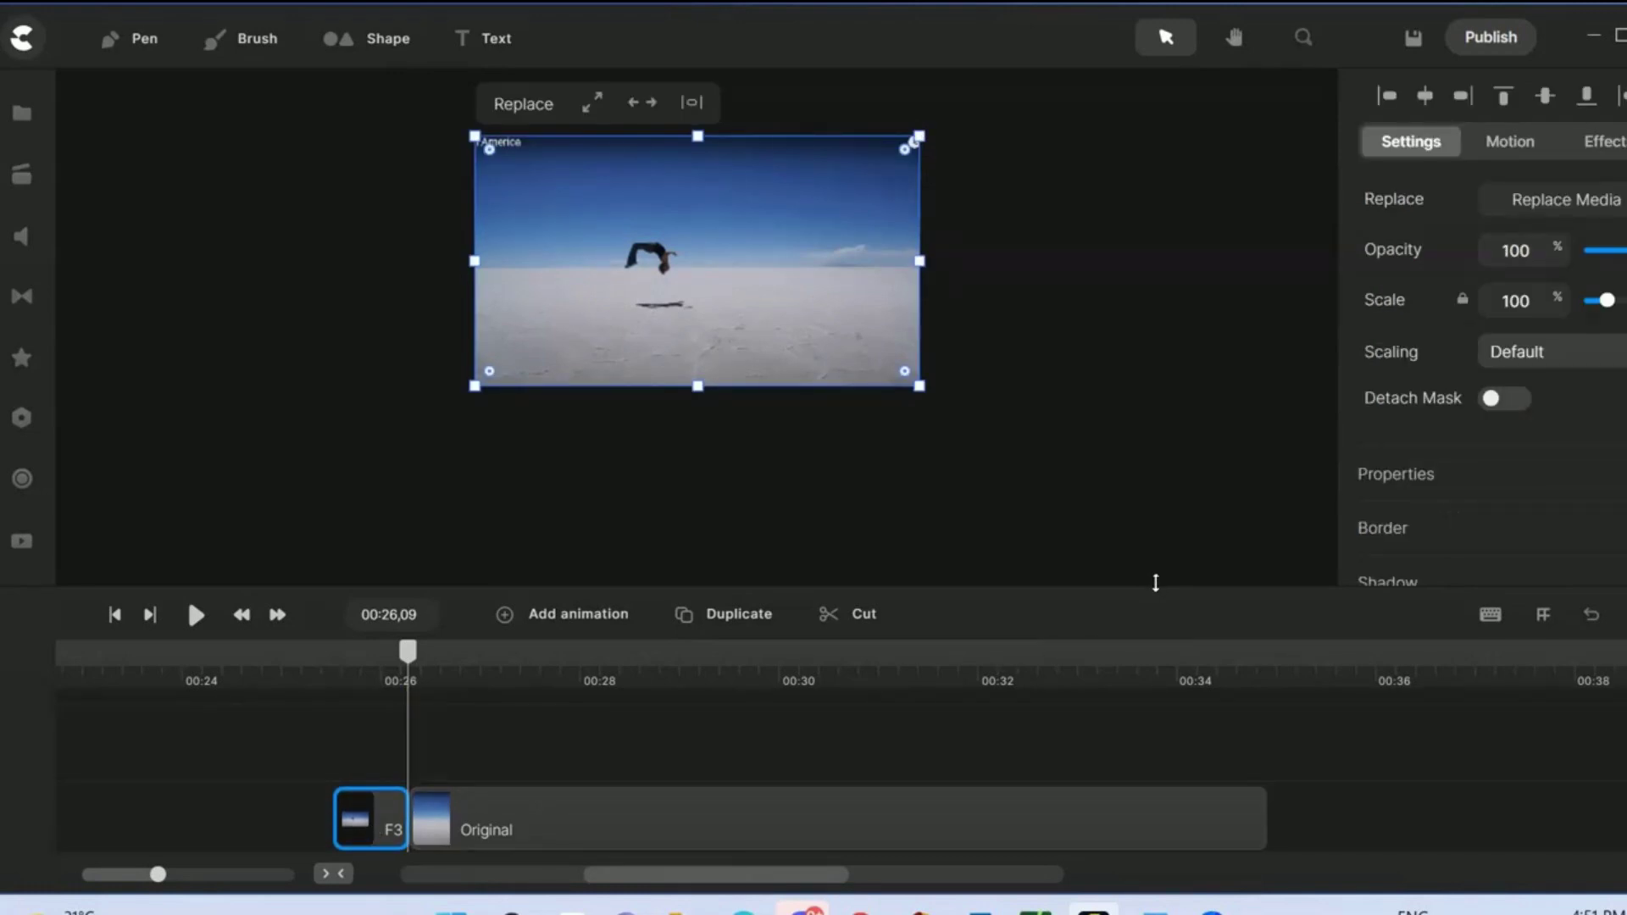
drag(1161, 583, 1148, 433)
scroll(958, 773, down, 3)
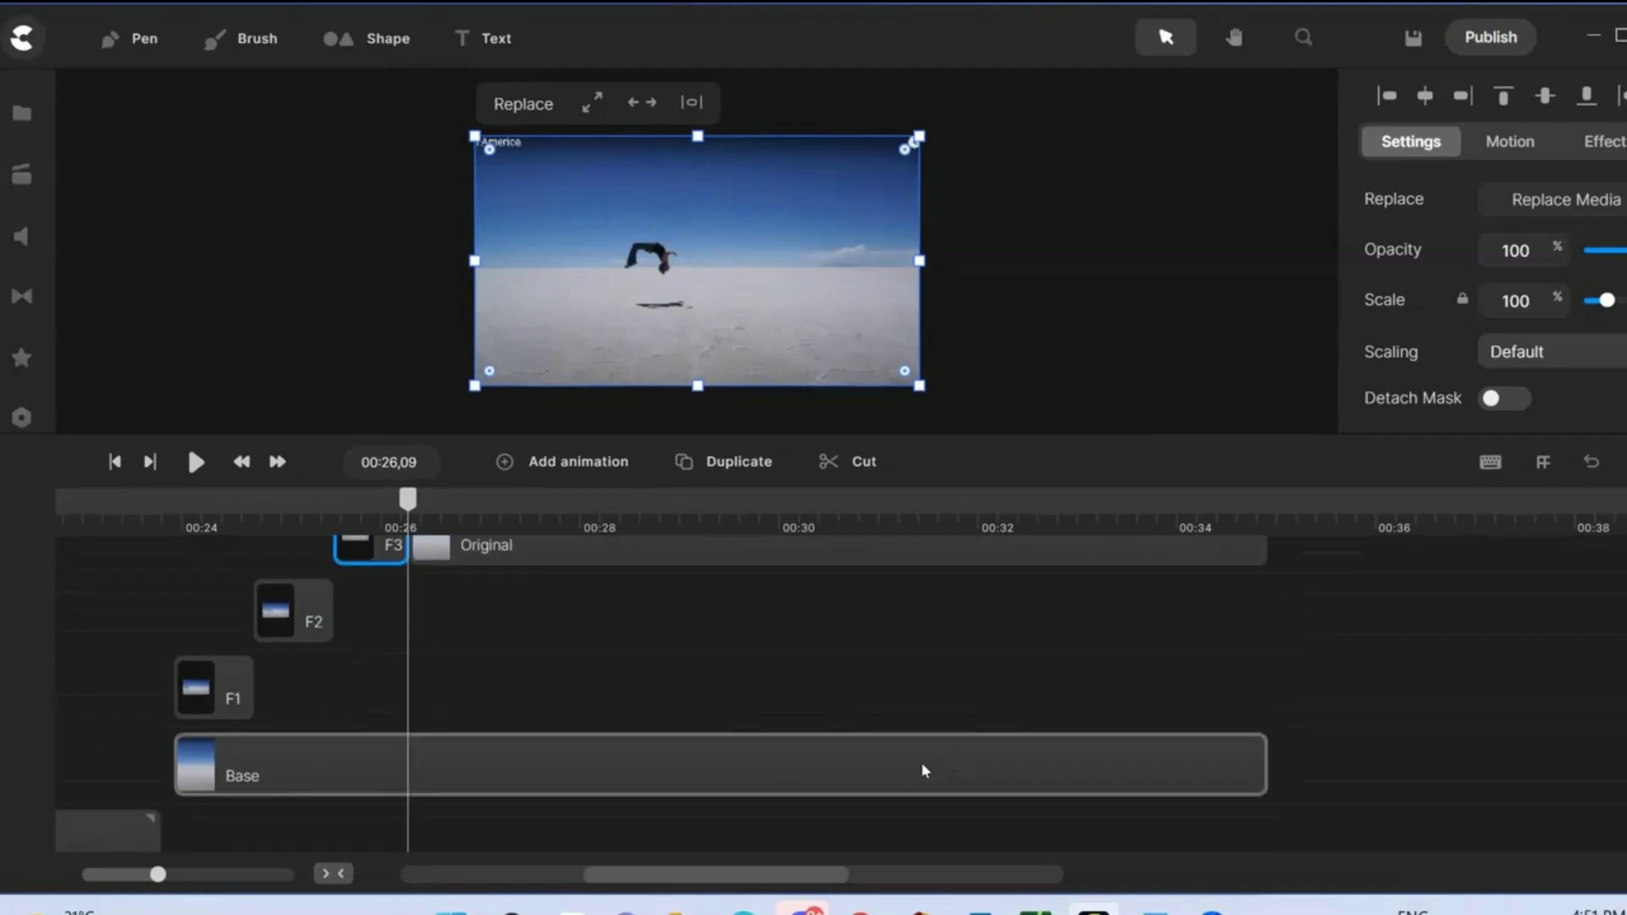
click(167, 500)
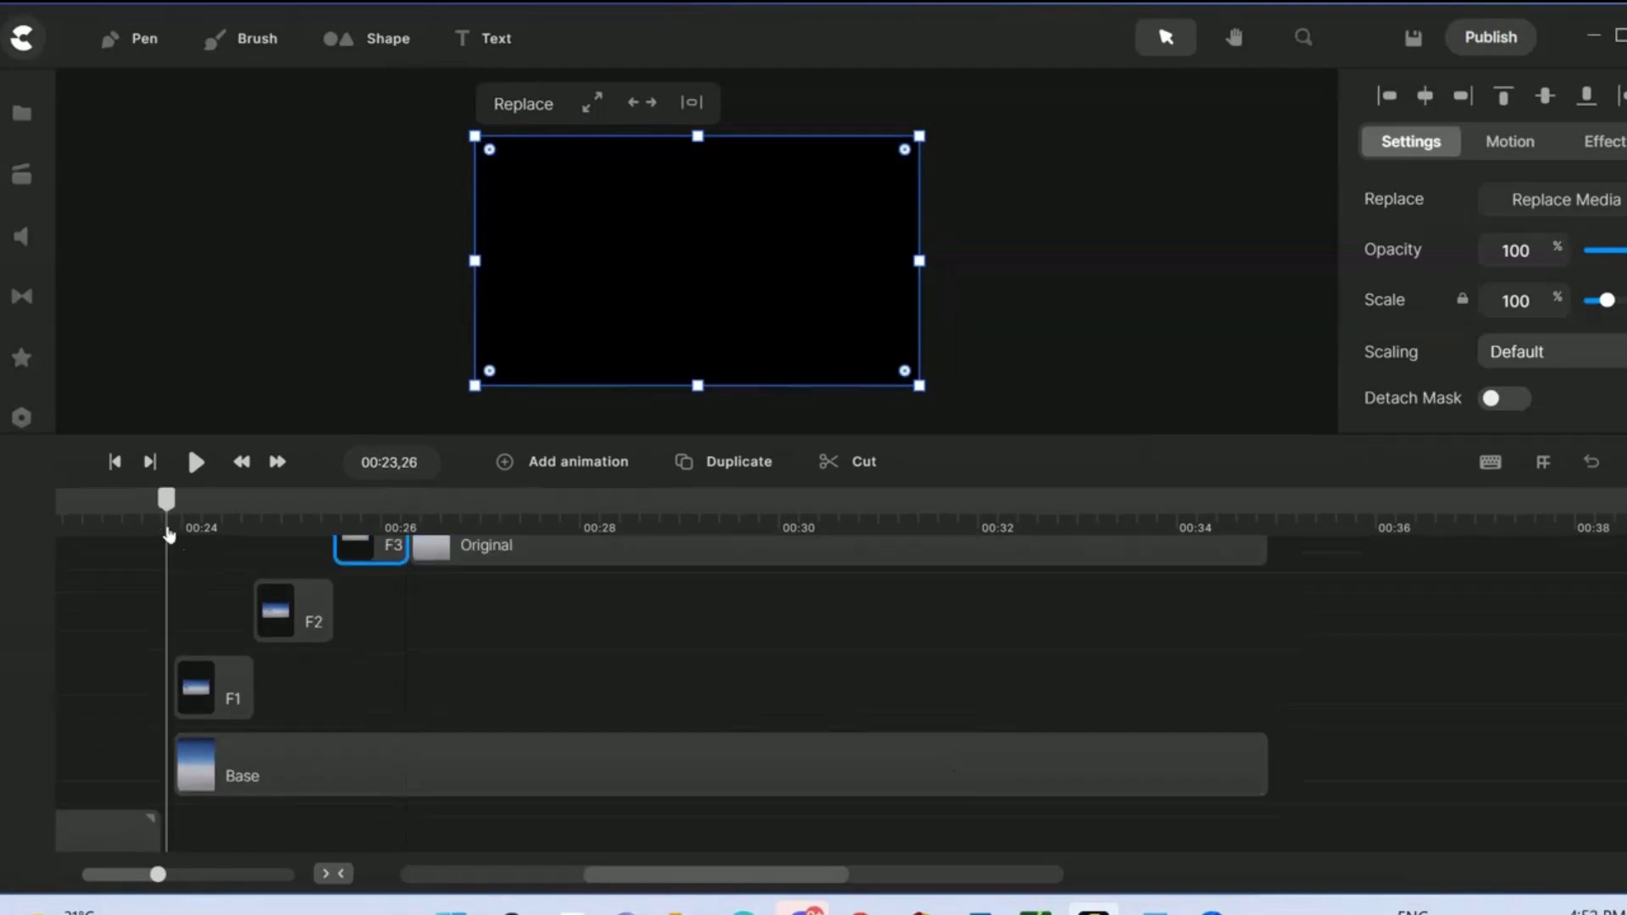
drag(167, 500, 410, 468)
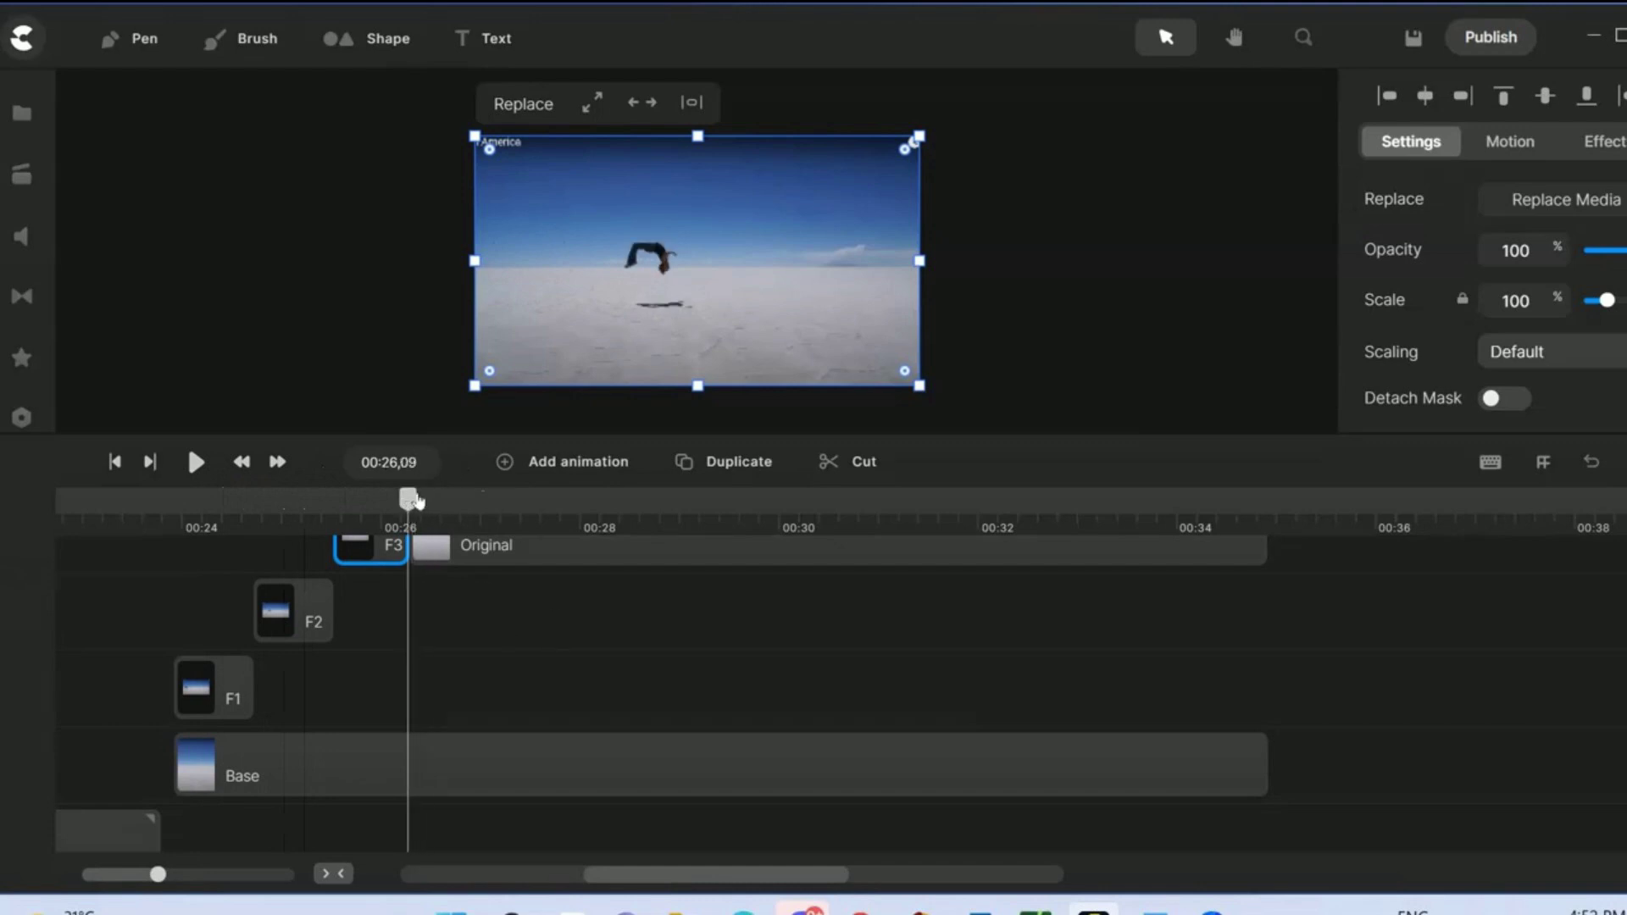
drag(408, 500, 770, 532)
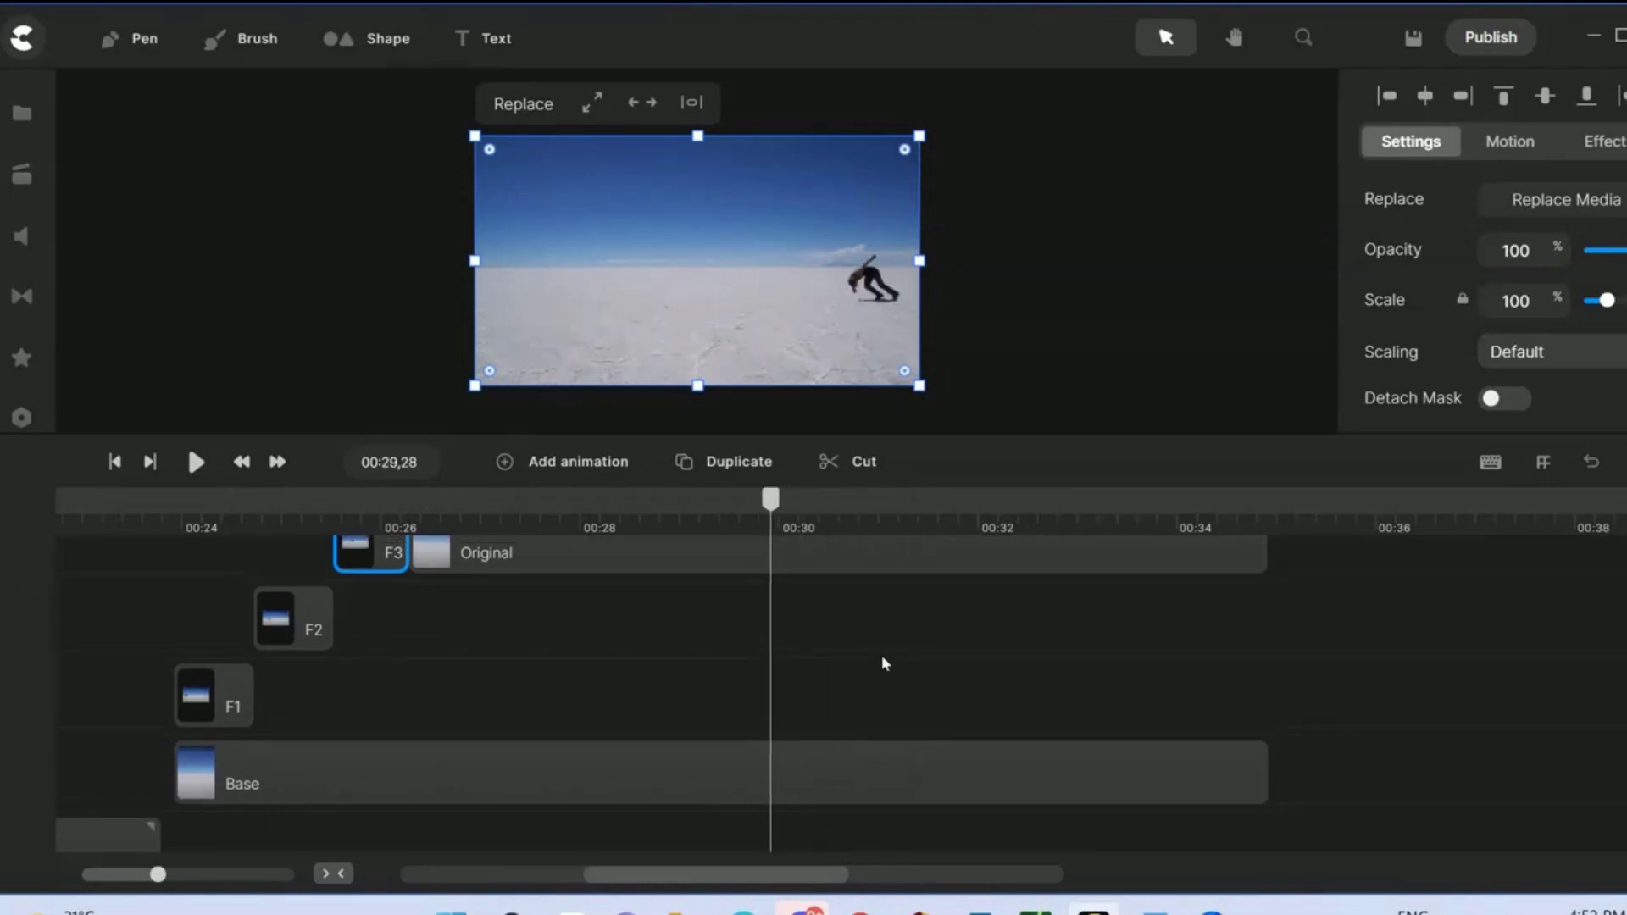
scroll(873, 646, up, 2)
scroll(869, 643, down, 2)
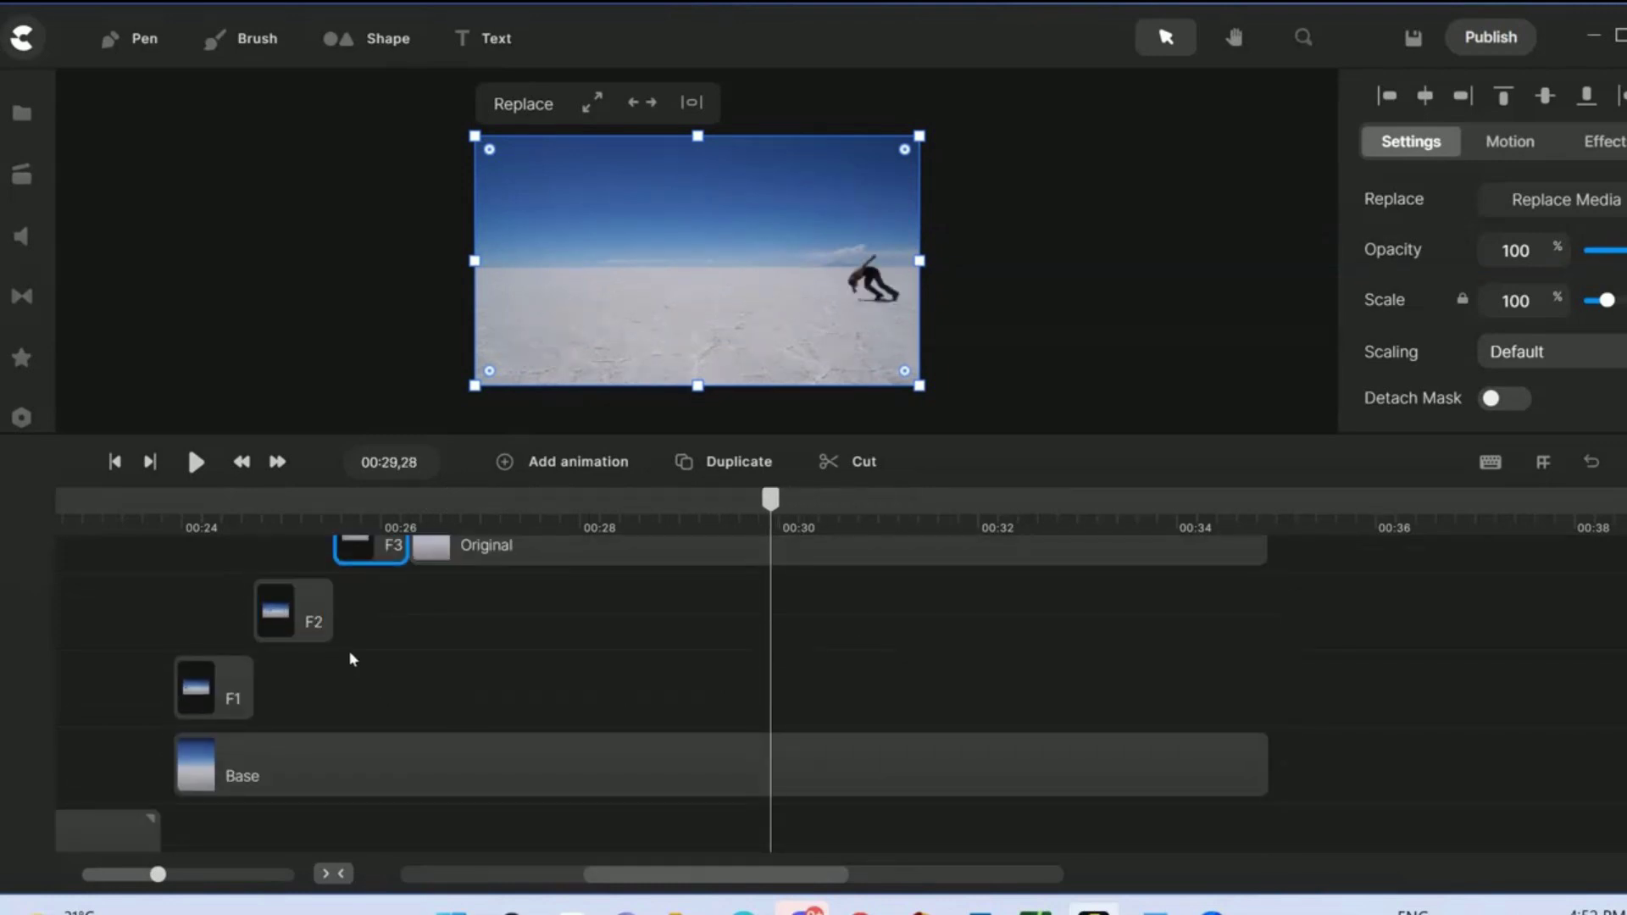
drag(772, 502, 175, 545)
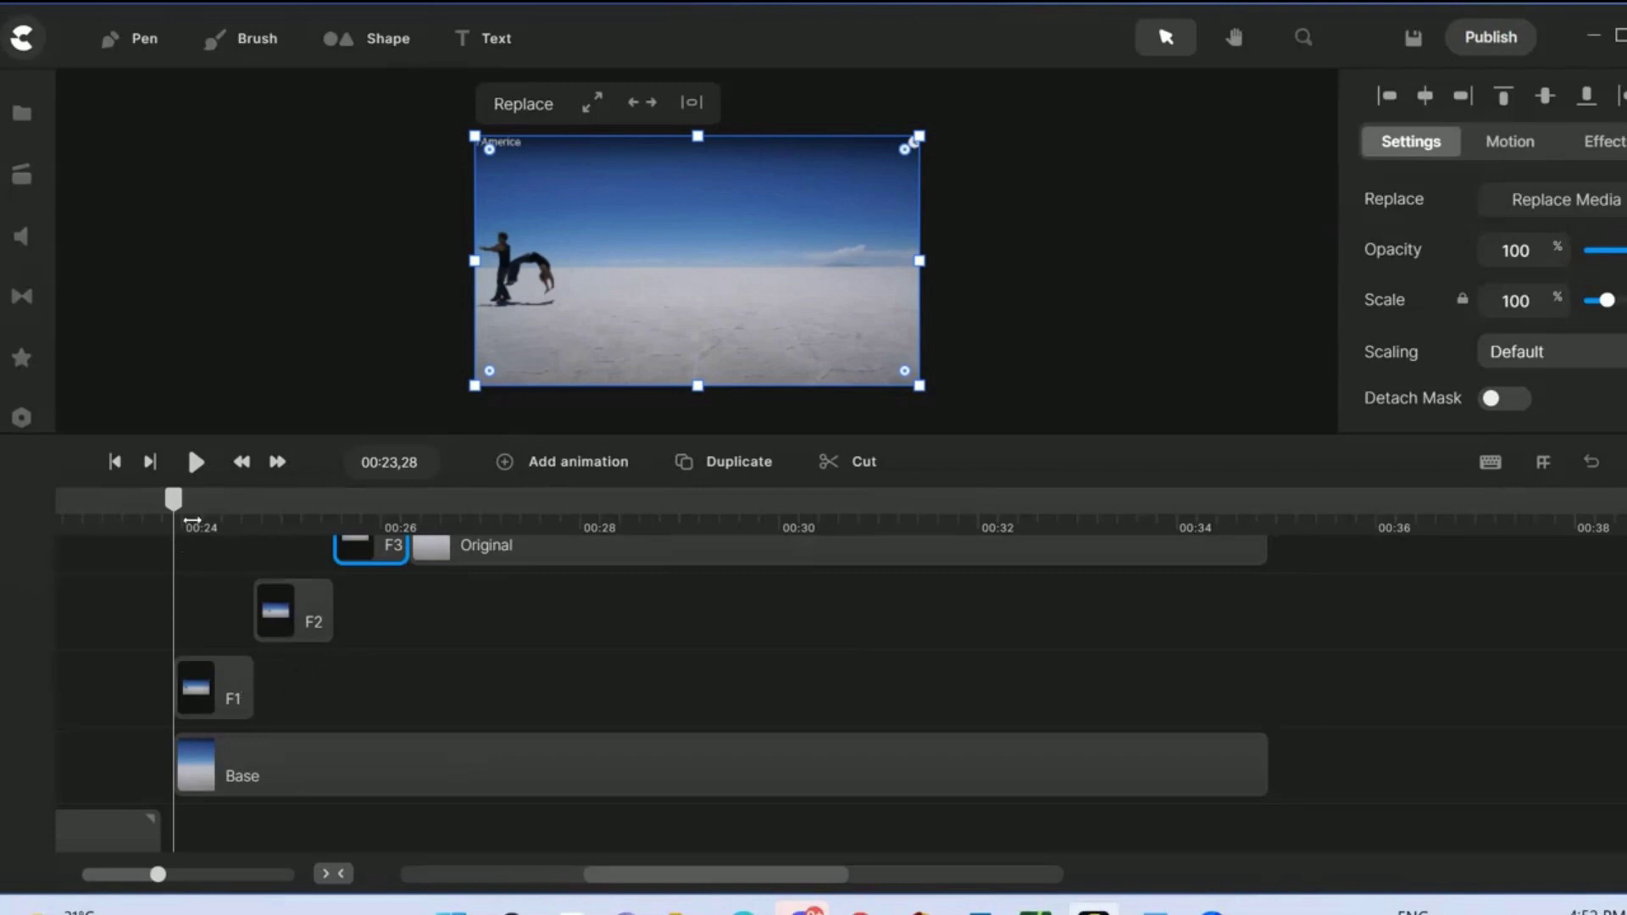
Extend F2 and F3 to start at 00:24 with F1, then scrub and preview the clones
scroll(212, 688, up, 2)
mouse_move(173, 501)
mouse_down()
mouse_move(432, 442)
mouse_move(417, 476)
mouse_move(181, 481)
mouse_up()
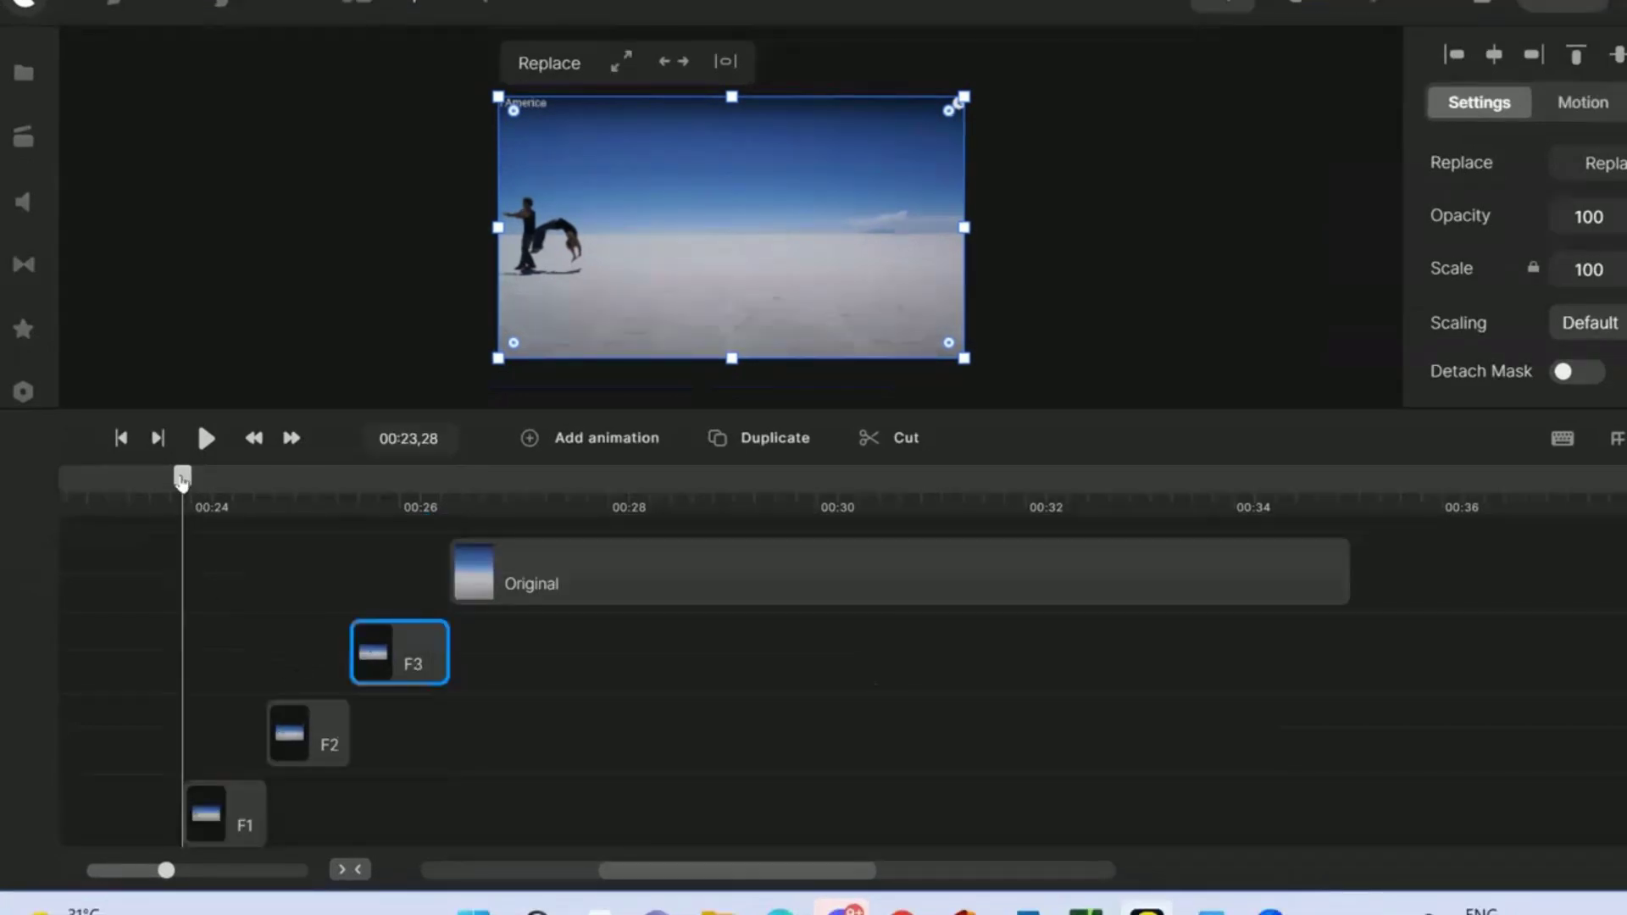
drag(271, 732, 182, 732)
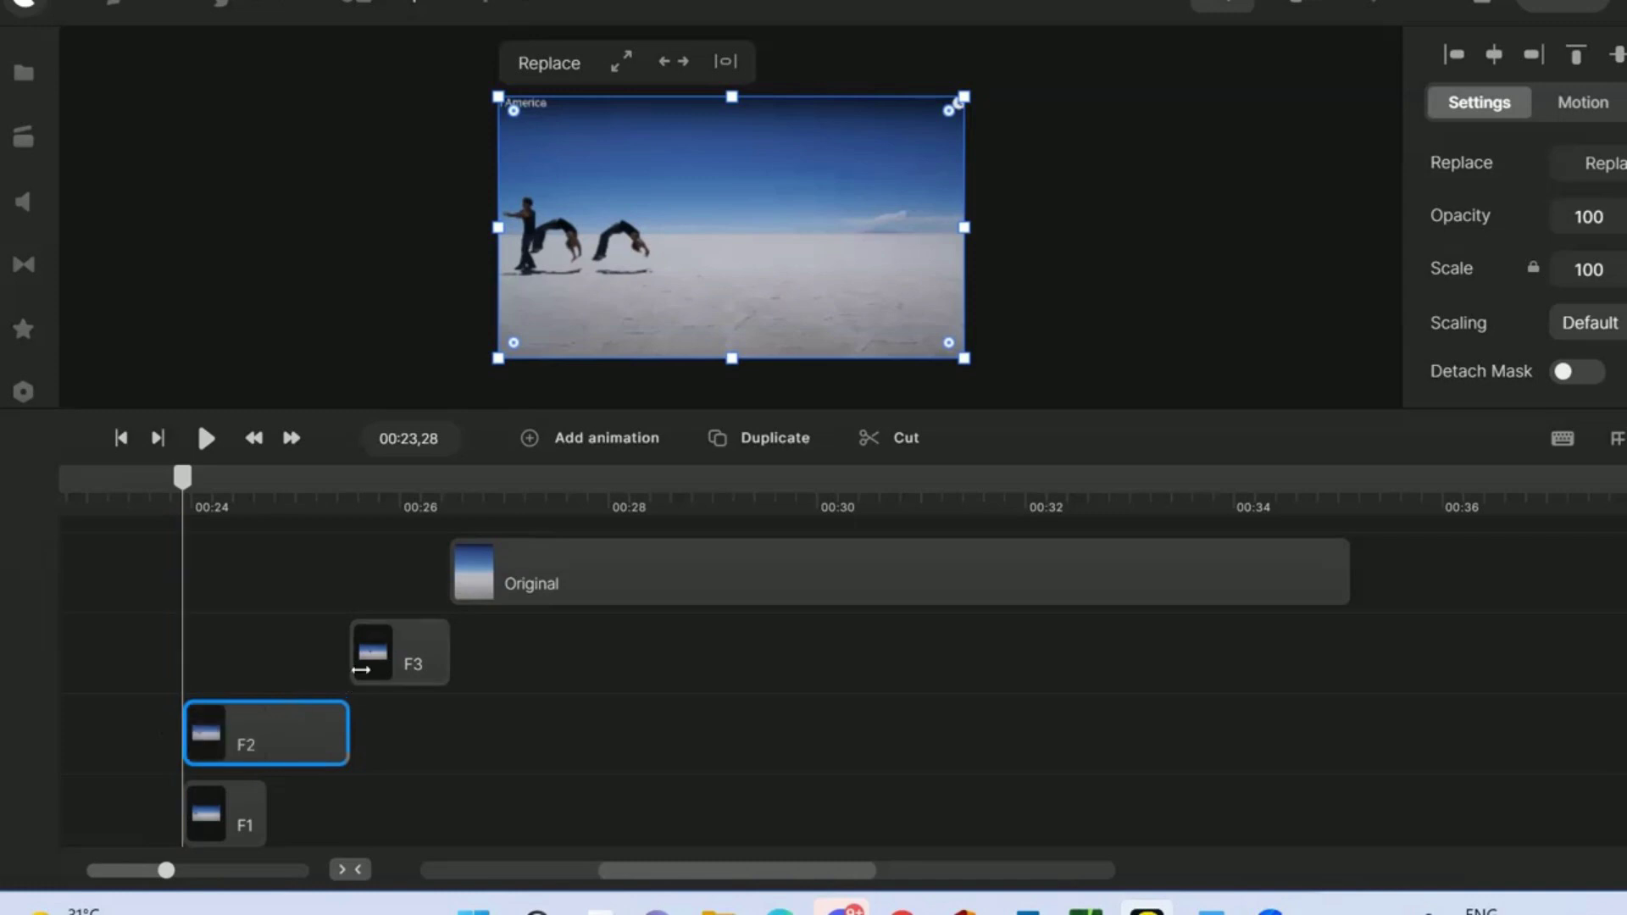
drag(349, 653, 185, 653)
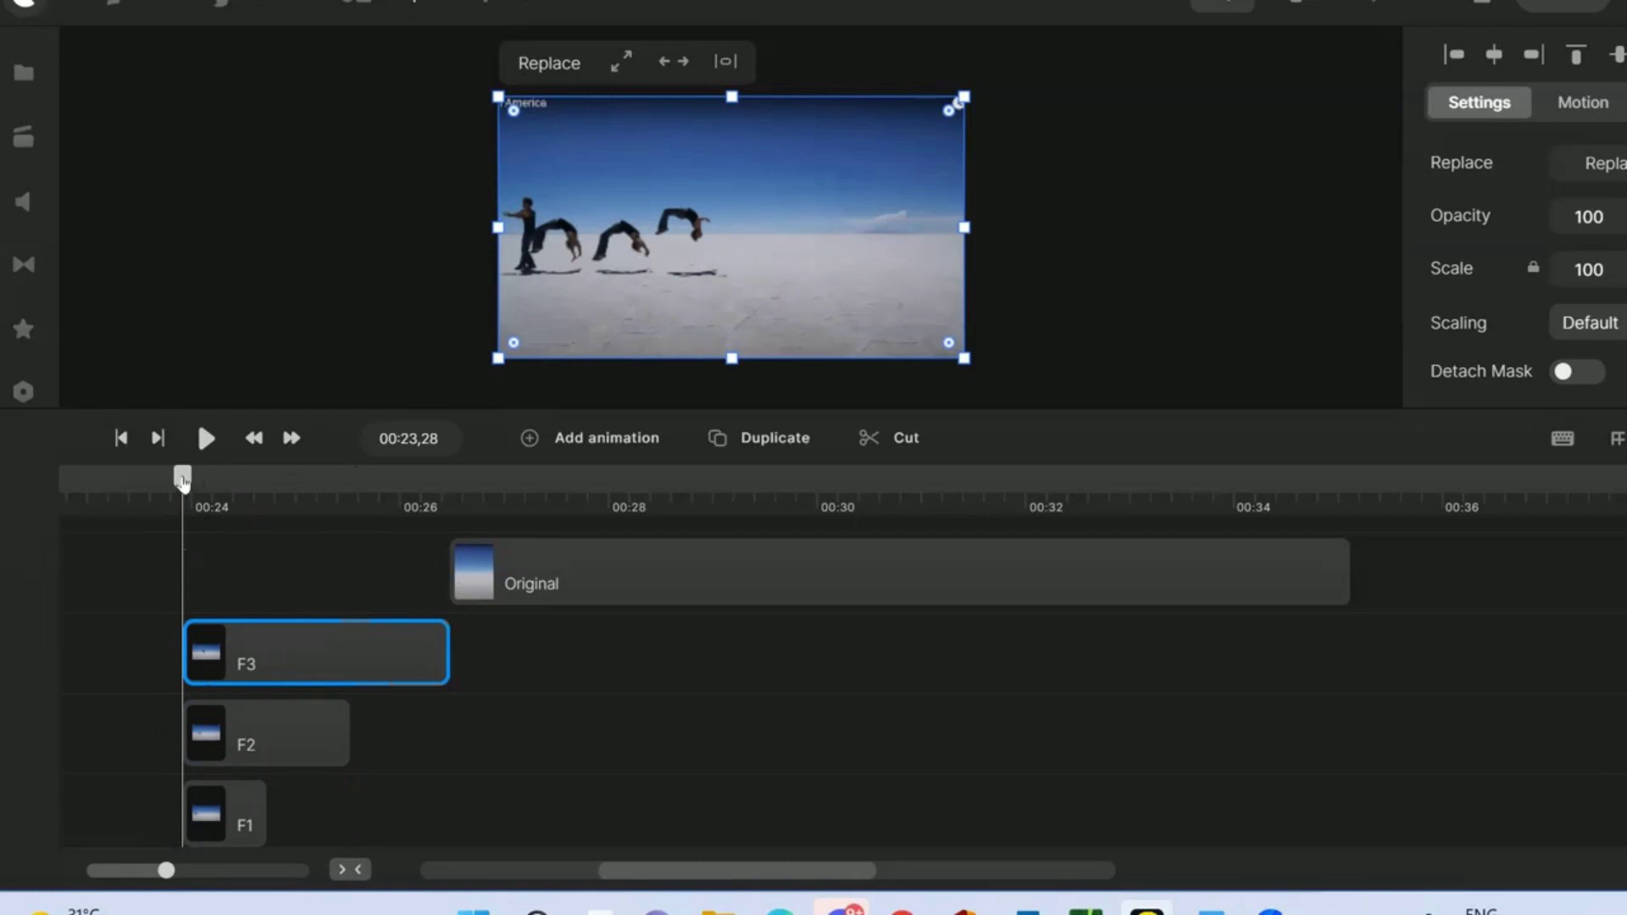
drag(183, 480, 184, 530)
click(206, 438)
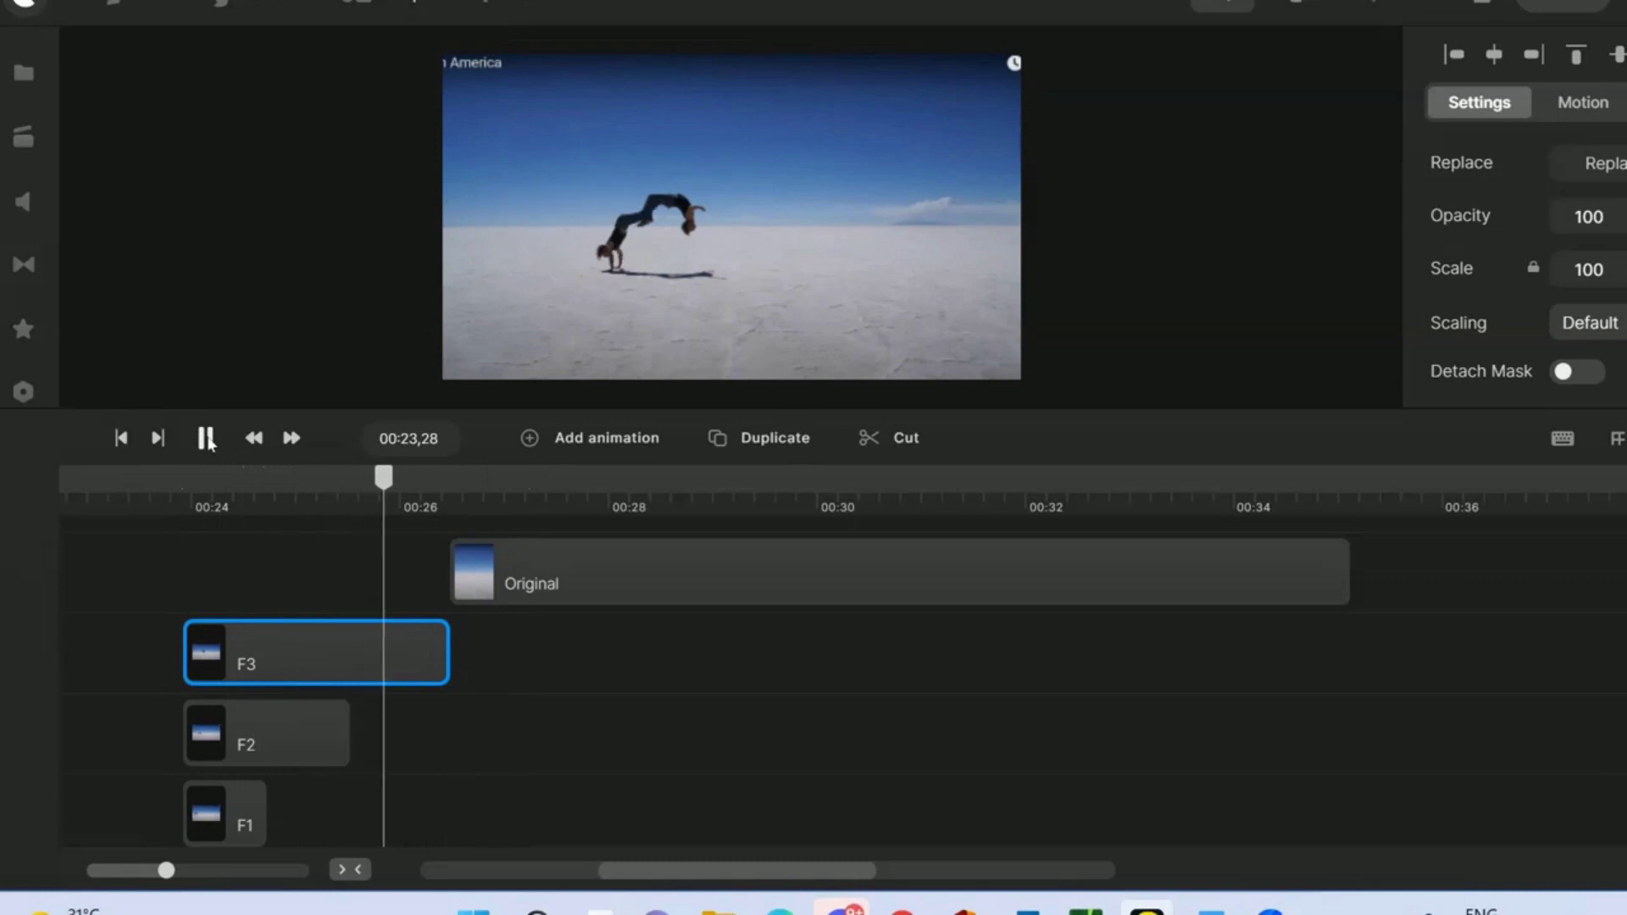
click(206, 438)
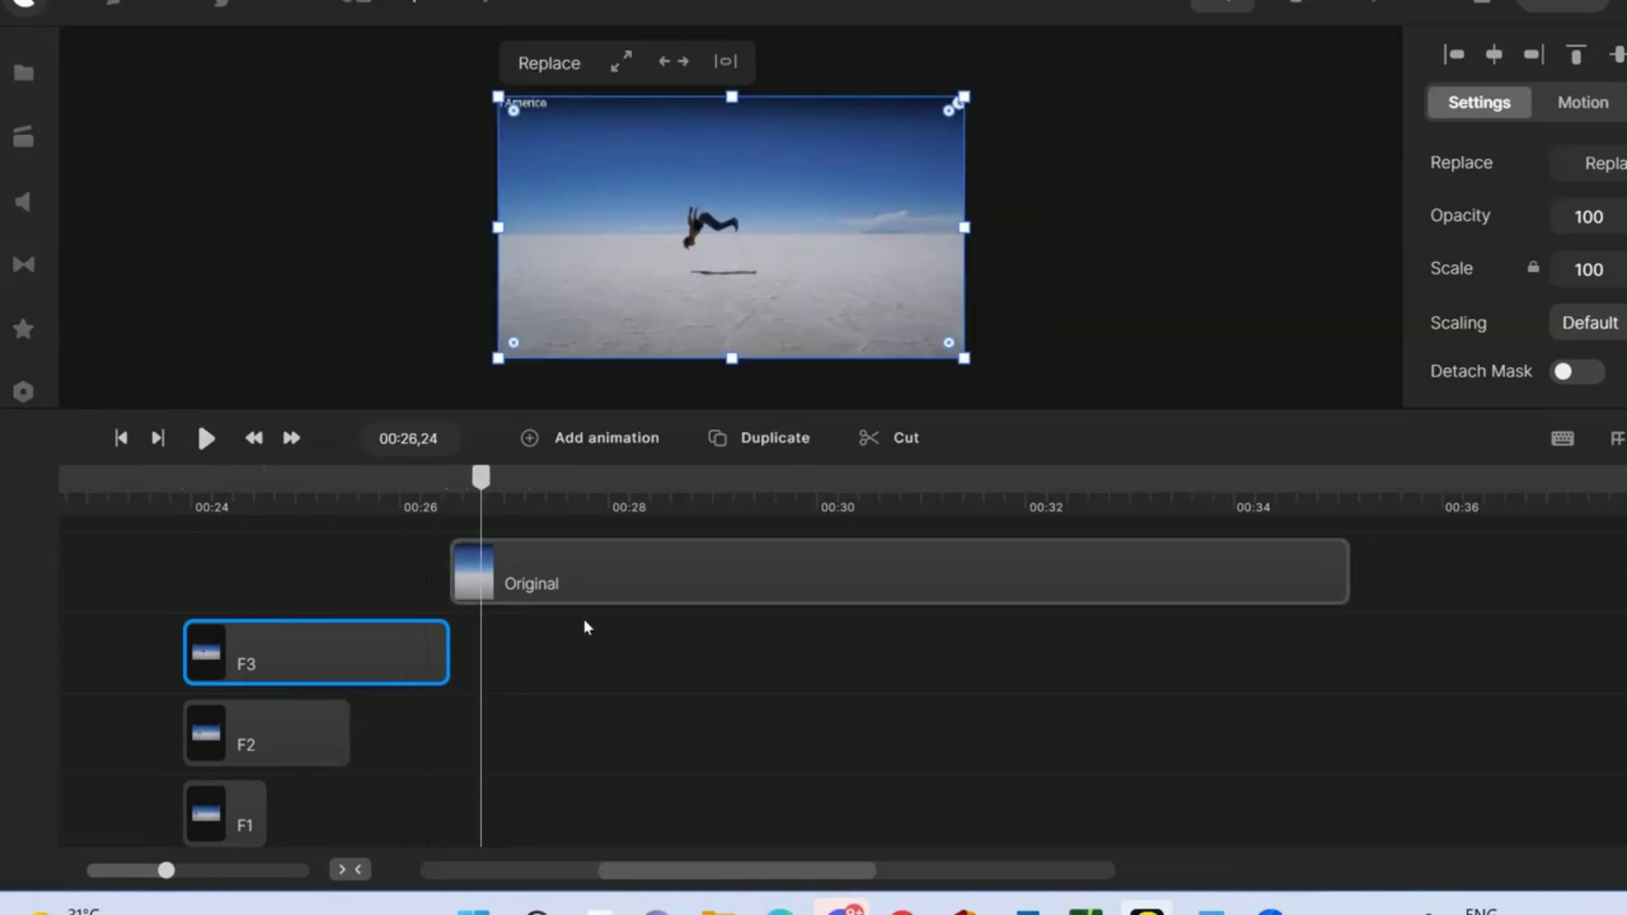